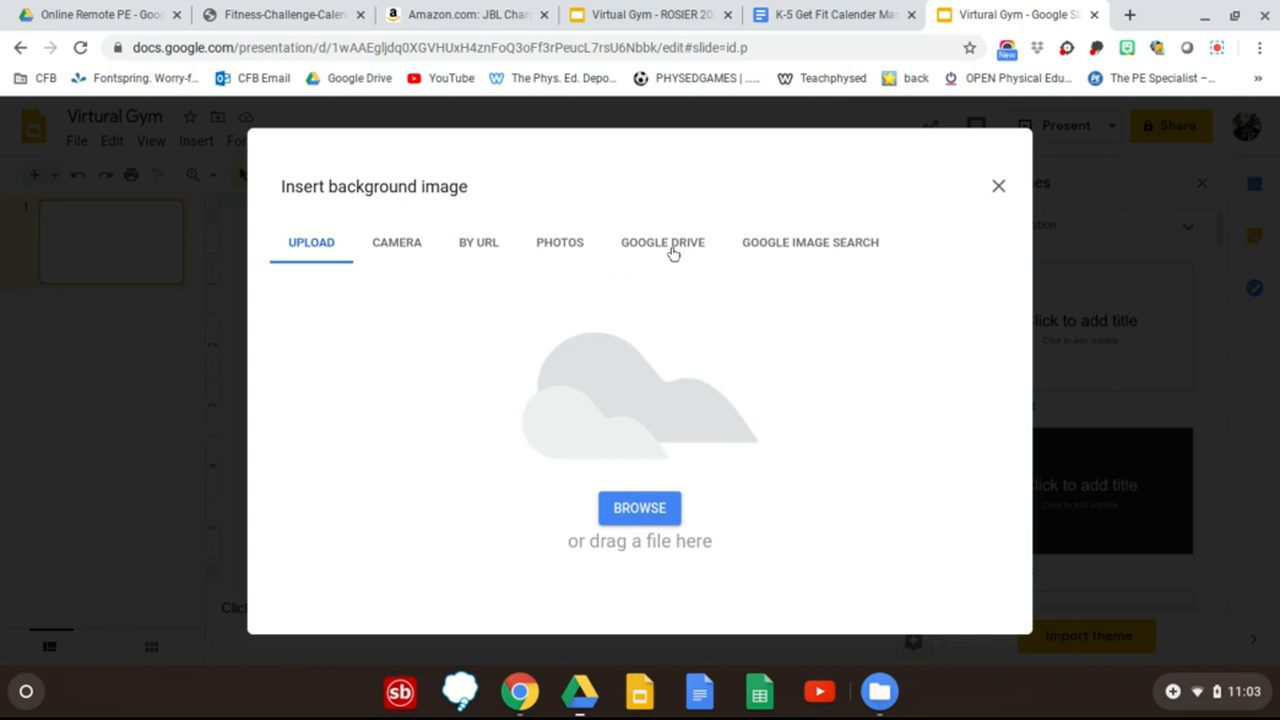
Step: Search Google Images for "elementary gym image" as the source for the slide's background image
left_click(804, 249)
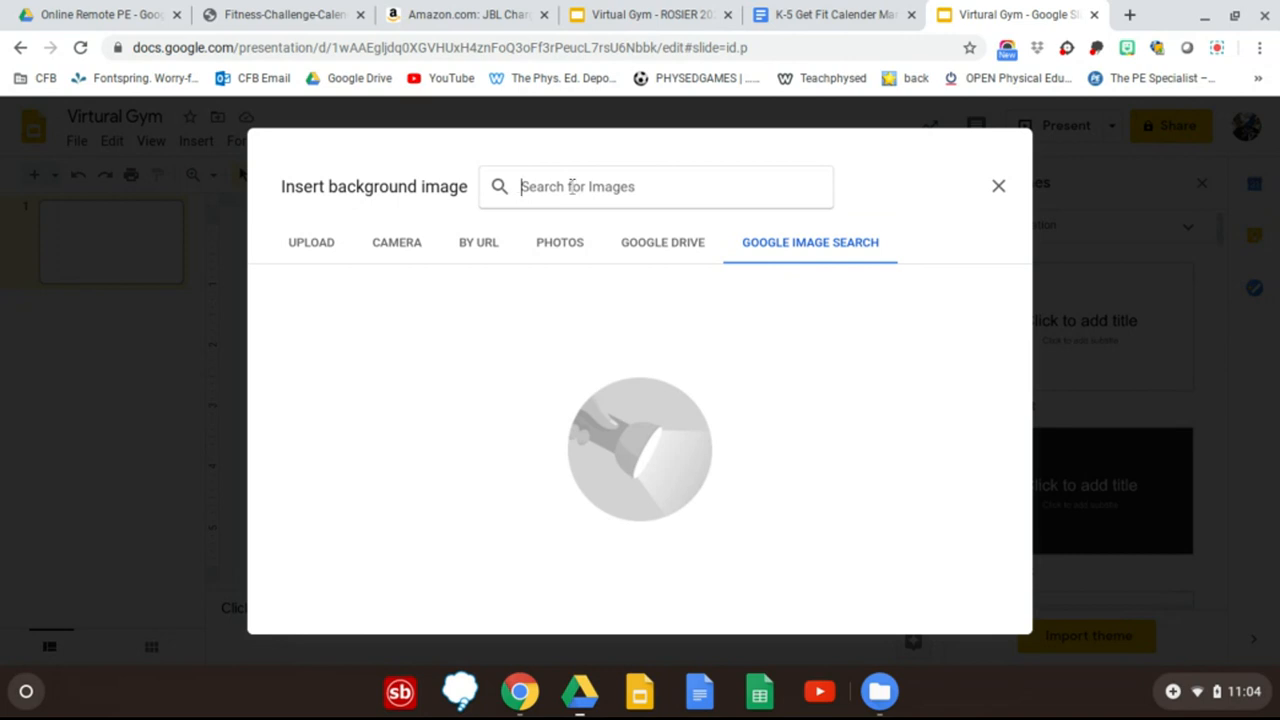
type("elementary ")
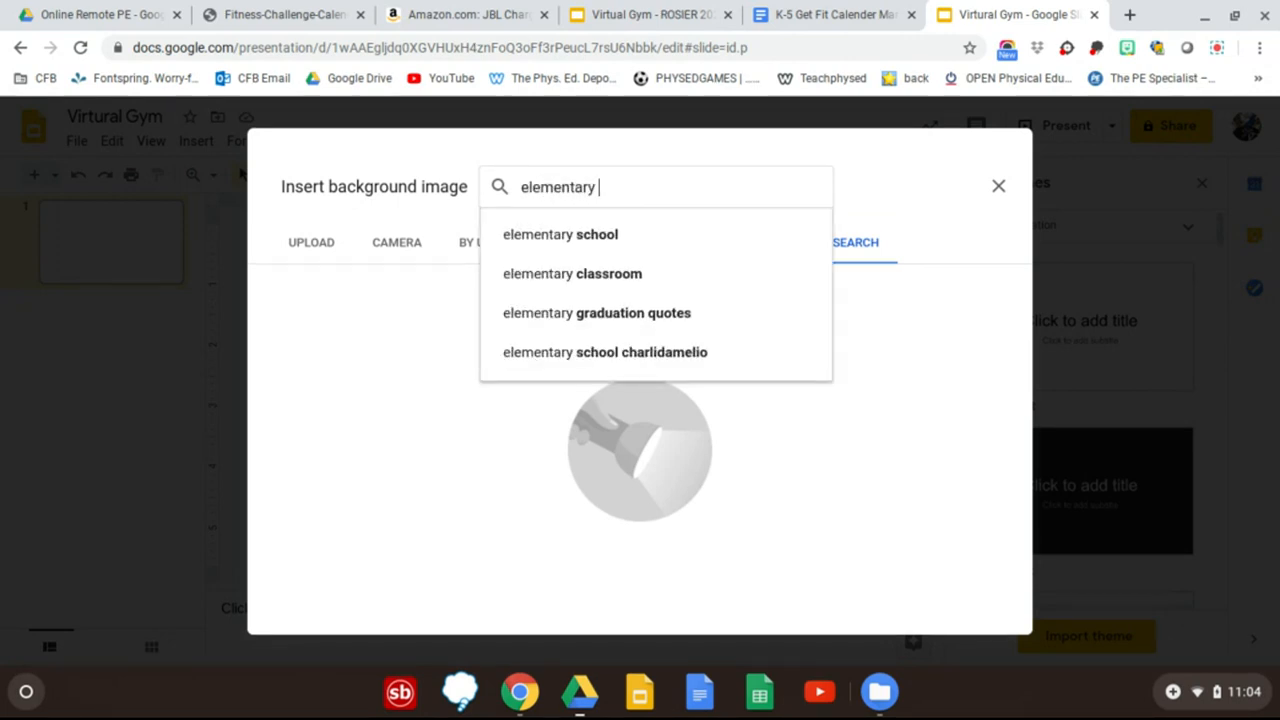
type("gym ")
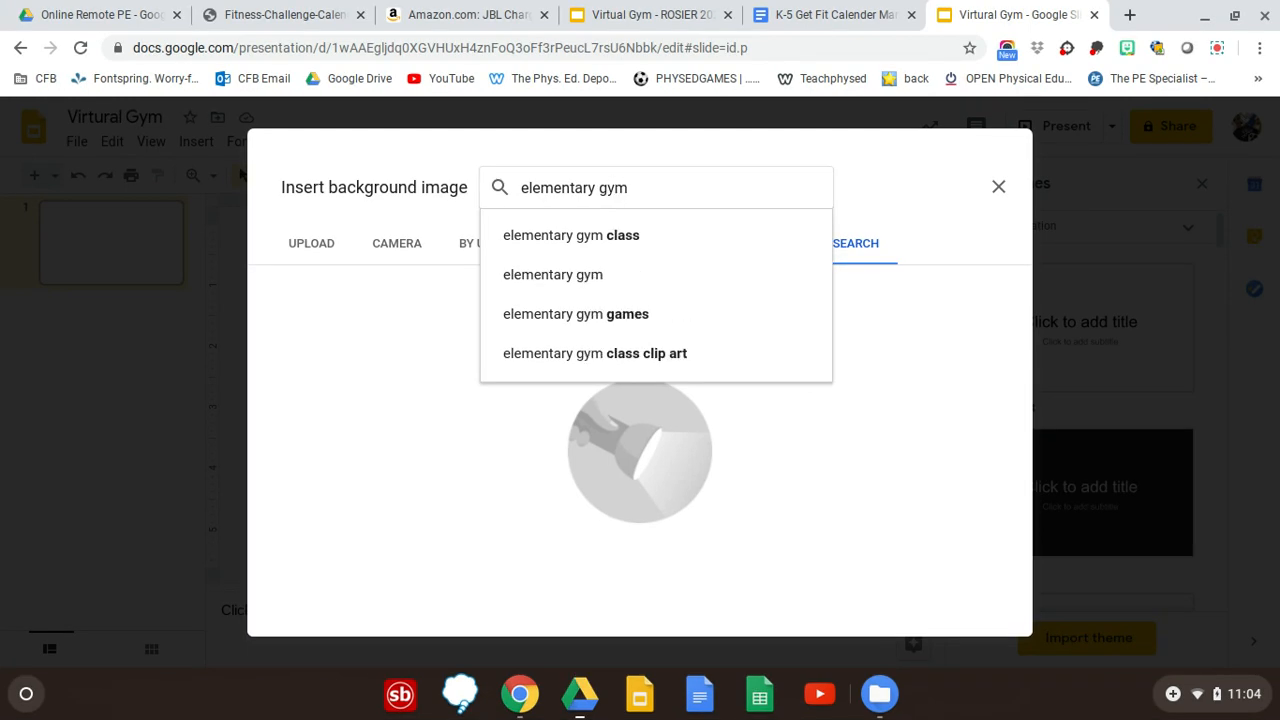
type("image")
key("Return")
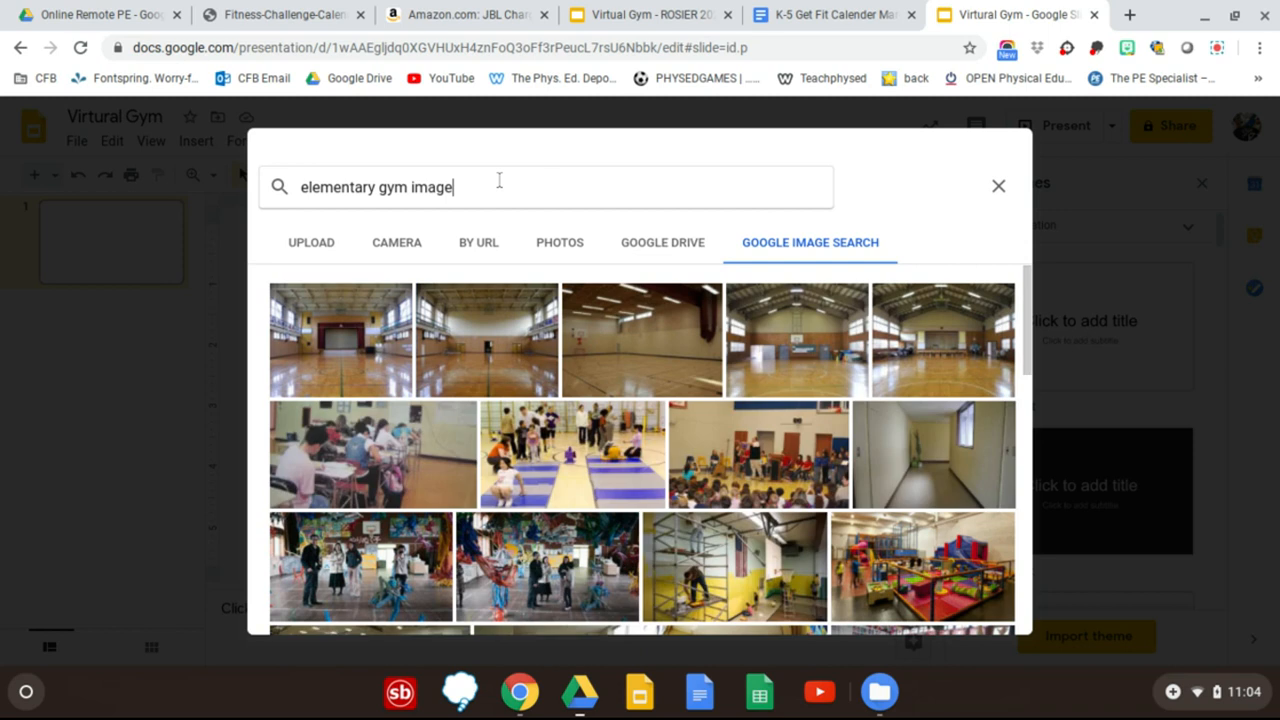
Step: Change the background image search to "elementary gym background"
left_click(499, 180)
key("BackSpace")
key("BackSpace")
key("BackSpace")
key("BackSpace")
key("BackSpace")
type("ba")
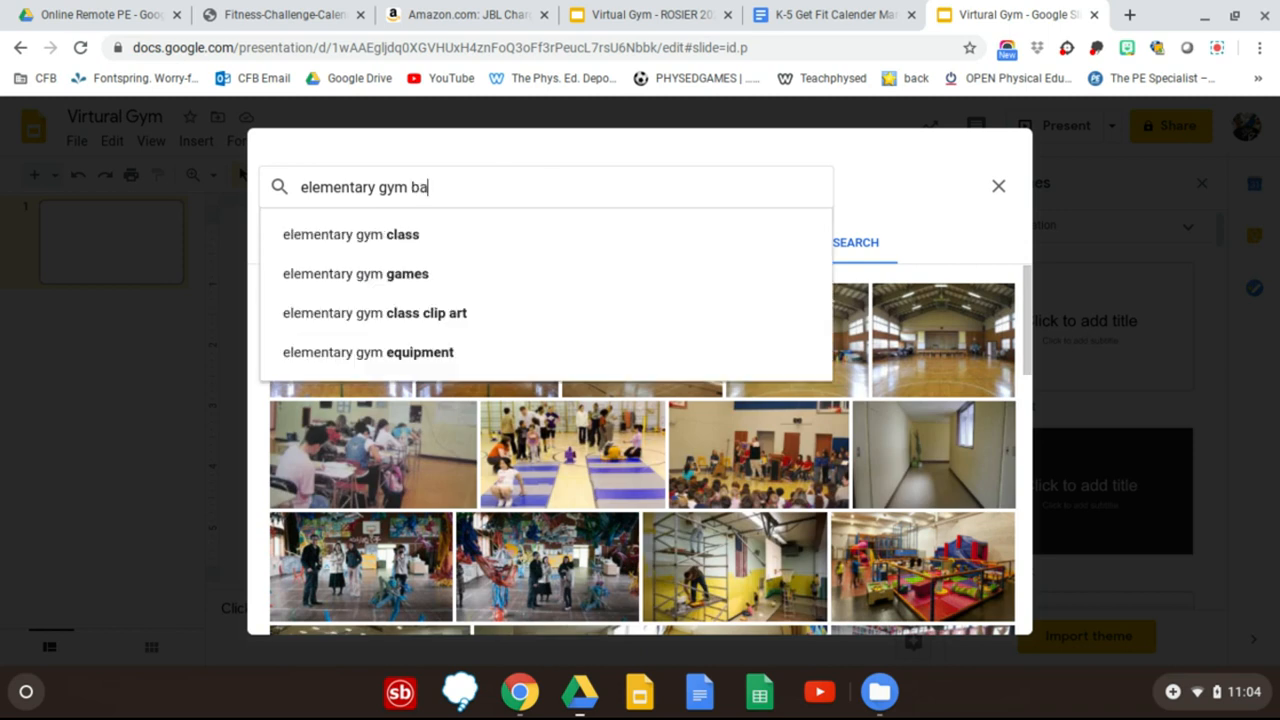
type("ckground")
key("Return")
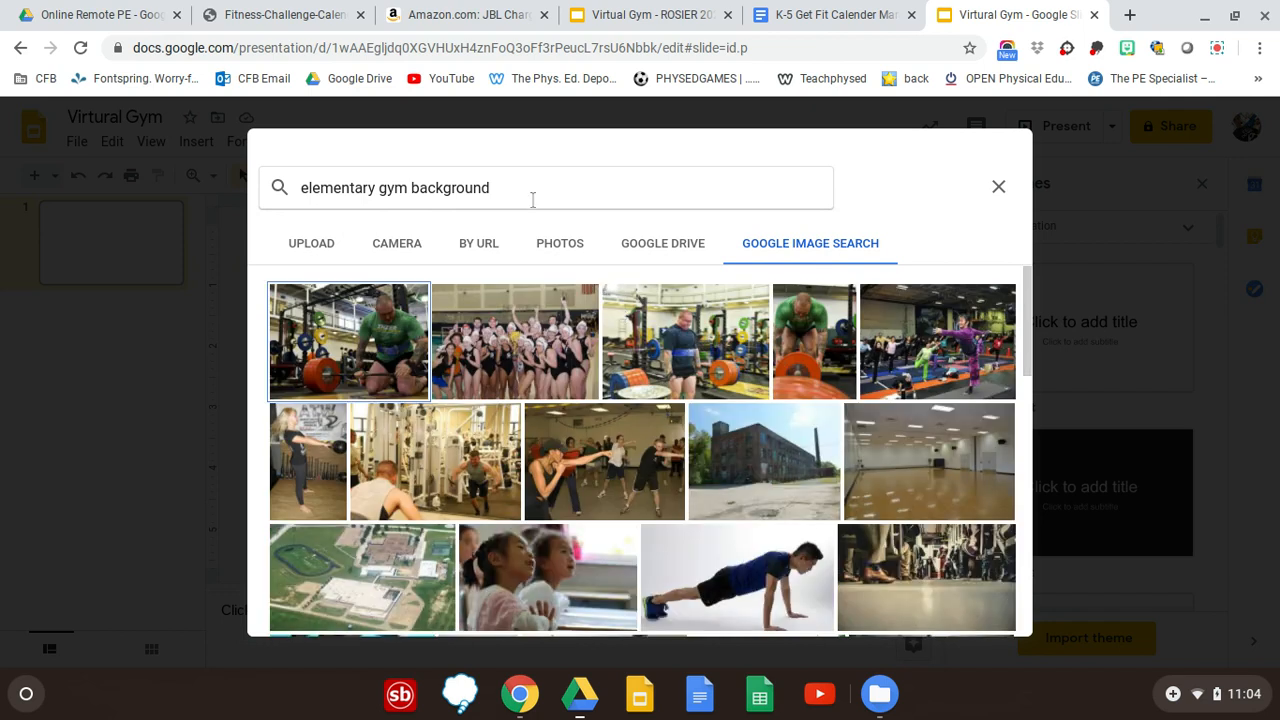
Step: Shorten the background image search to "elementary gym" and run it
key("BackSpace")
key("BackSpace")
key("BackSpace")
key("BackSpace")
key("BackSpace")
key("BackSpace")
key("BackSpace")
key("BackSpace")
key("BackSpace")
key("BackSpace")
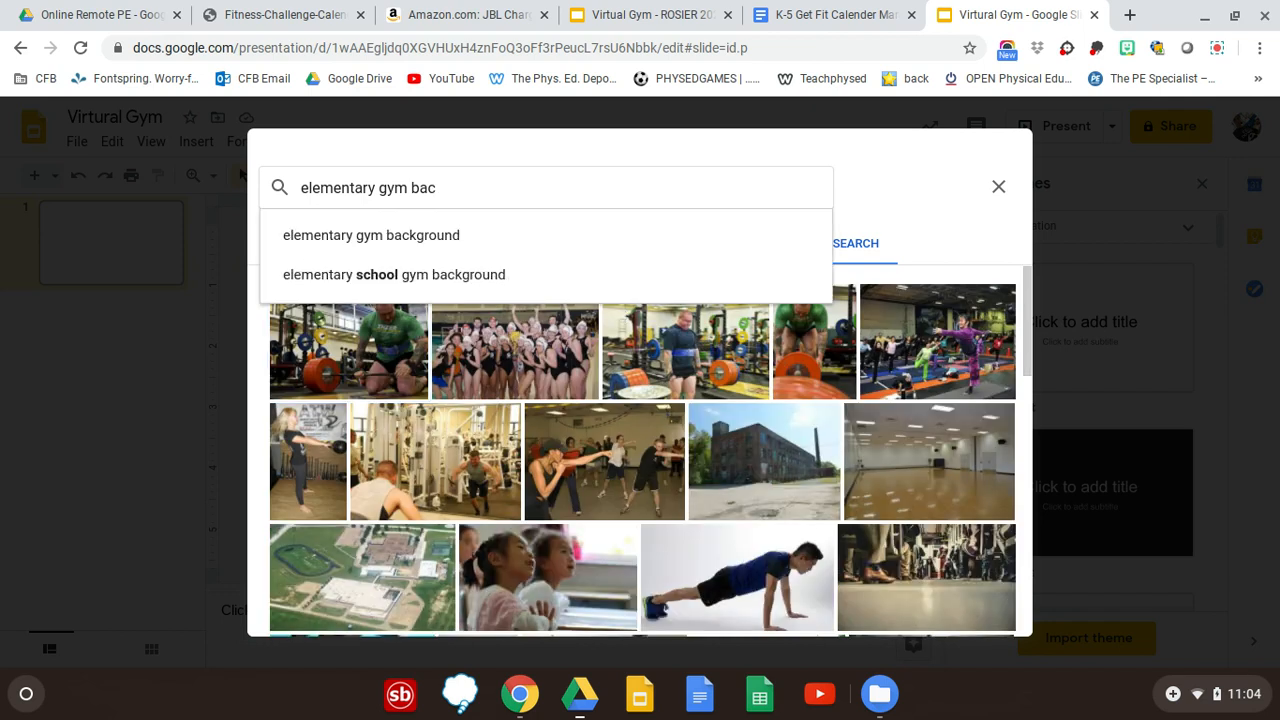
key("Return")
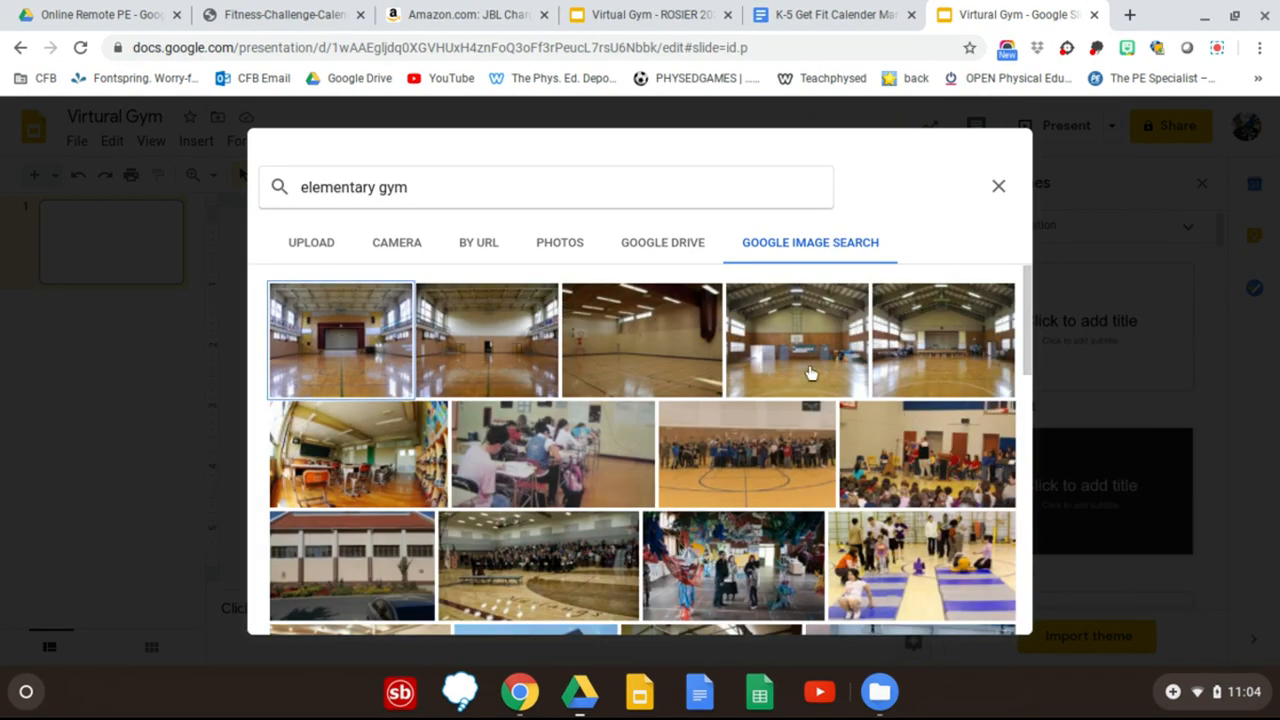
Step: Set the empty gym photo with the dark red curtain as the slide background, and close the Themes pane
left_click(633, 373)
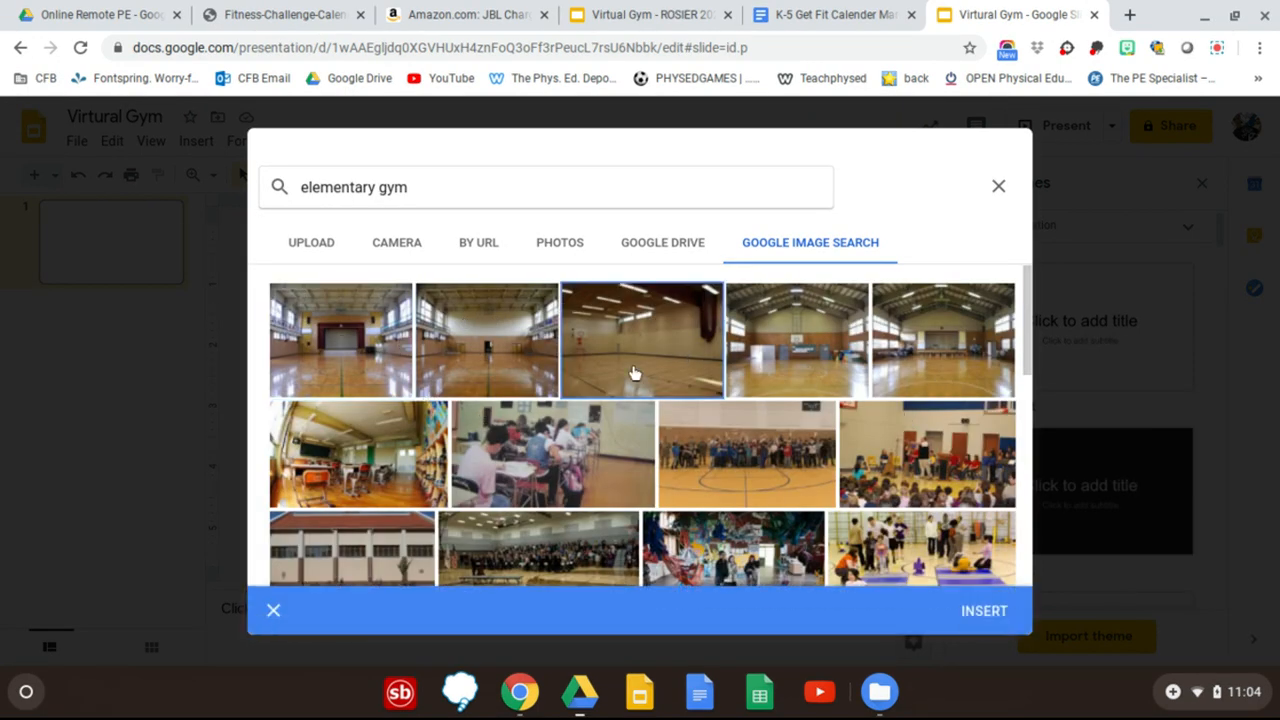
left_click(981, 612)
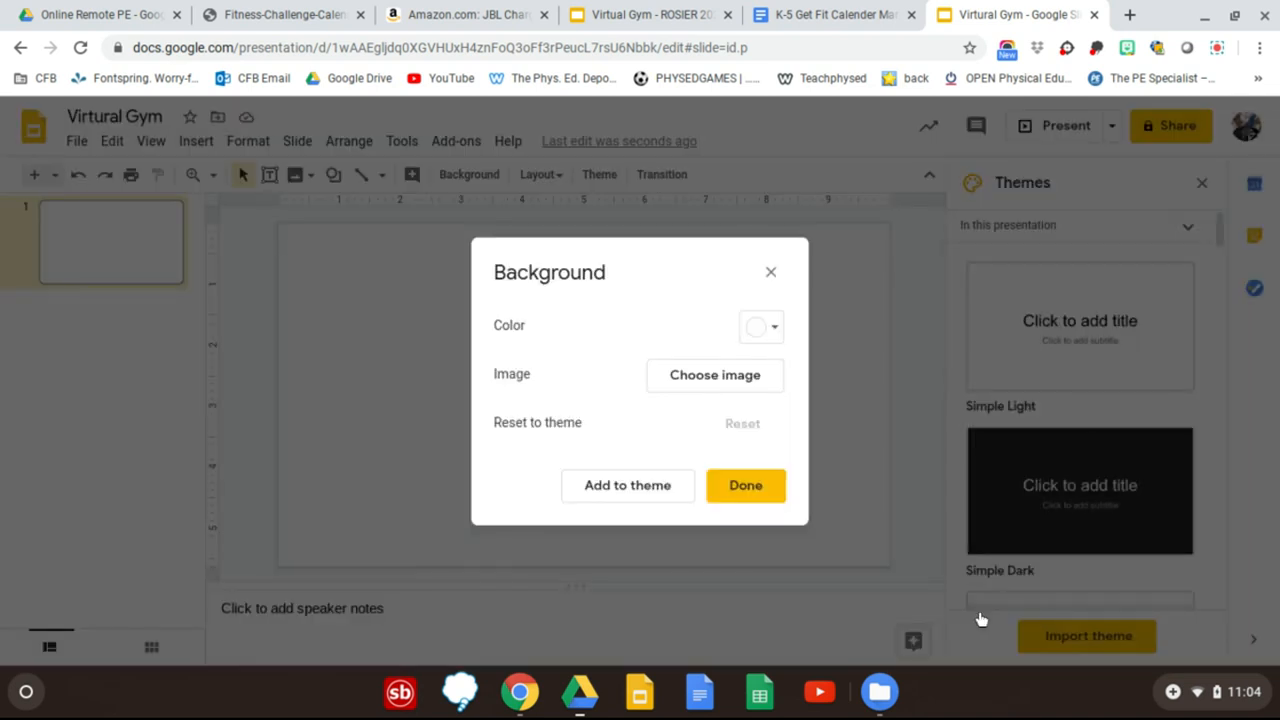
left_click(743, 494)
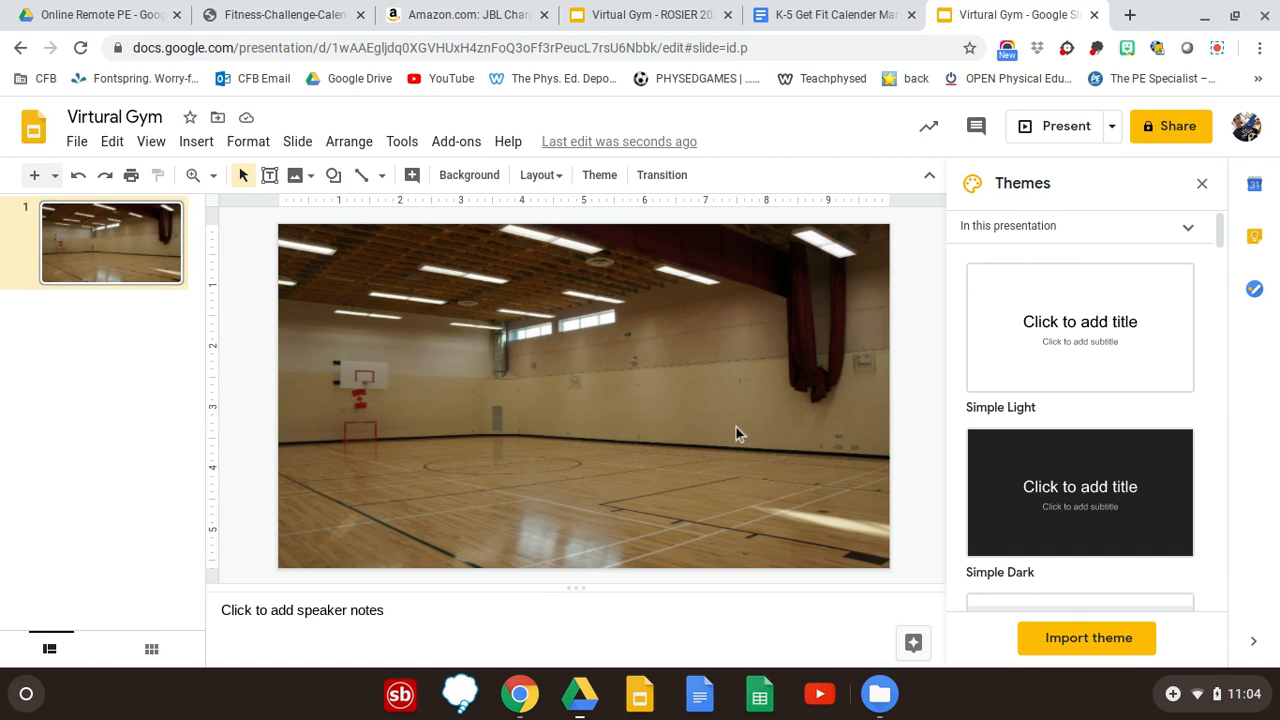
left_click(1201, 183)
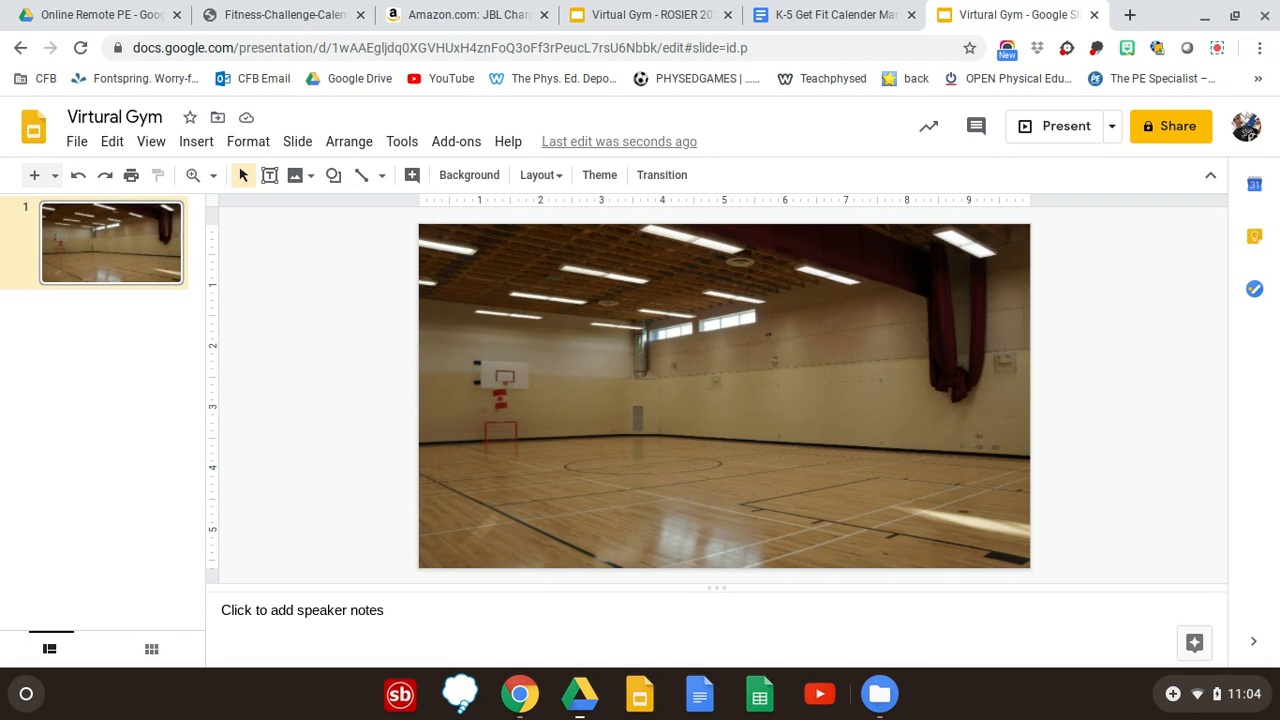
Step: Examine the finished Blair Virtual Gym example, and return to the Virtural Gym presentation
left_click(662, 16)
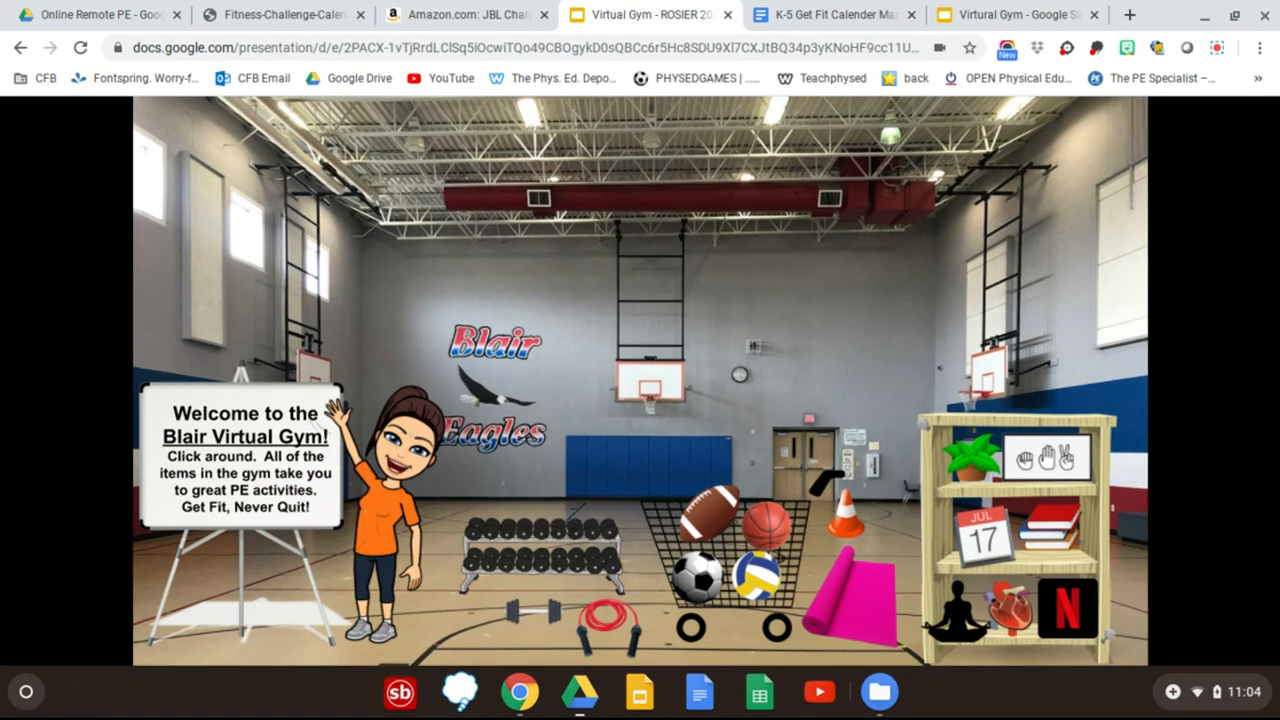
left_click(993, 22)
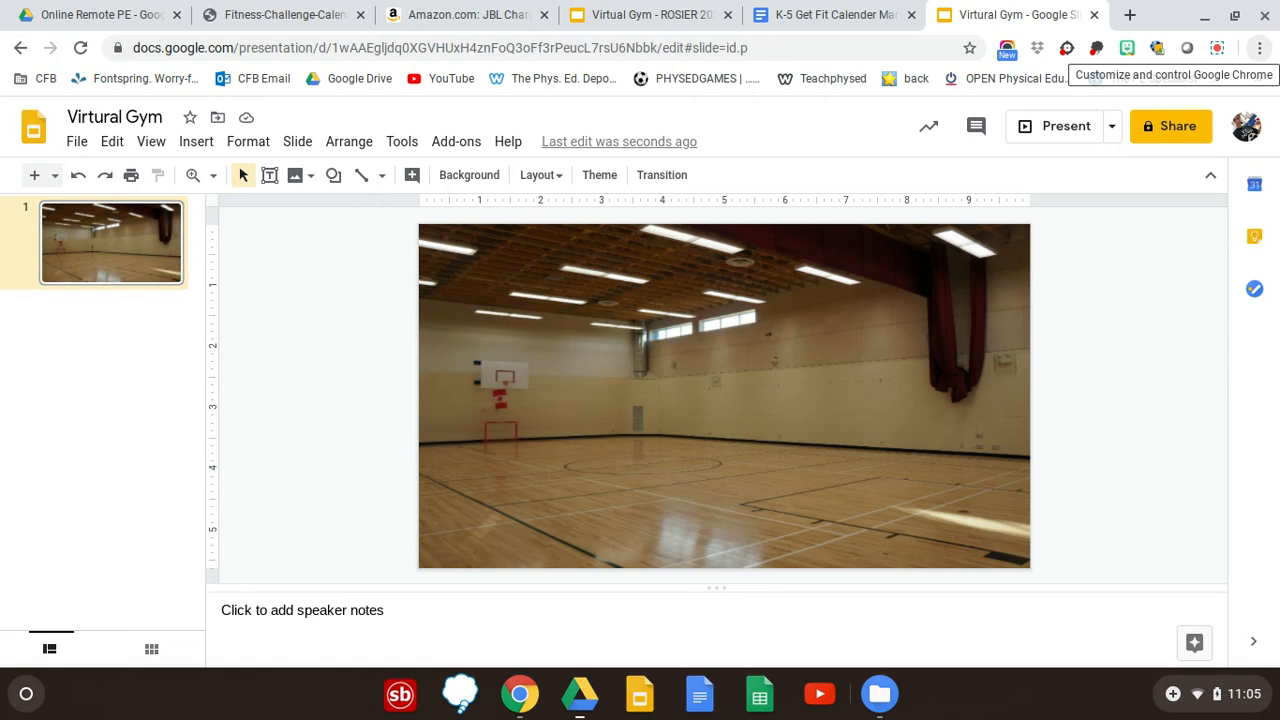
Step: Open the browser's extensions page and search the installed extensions for "bitmoj"
left_click(1260, 49)
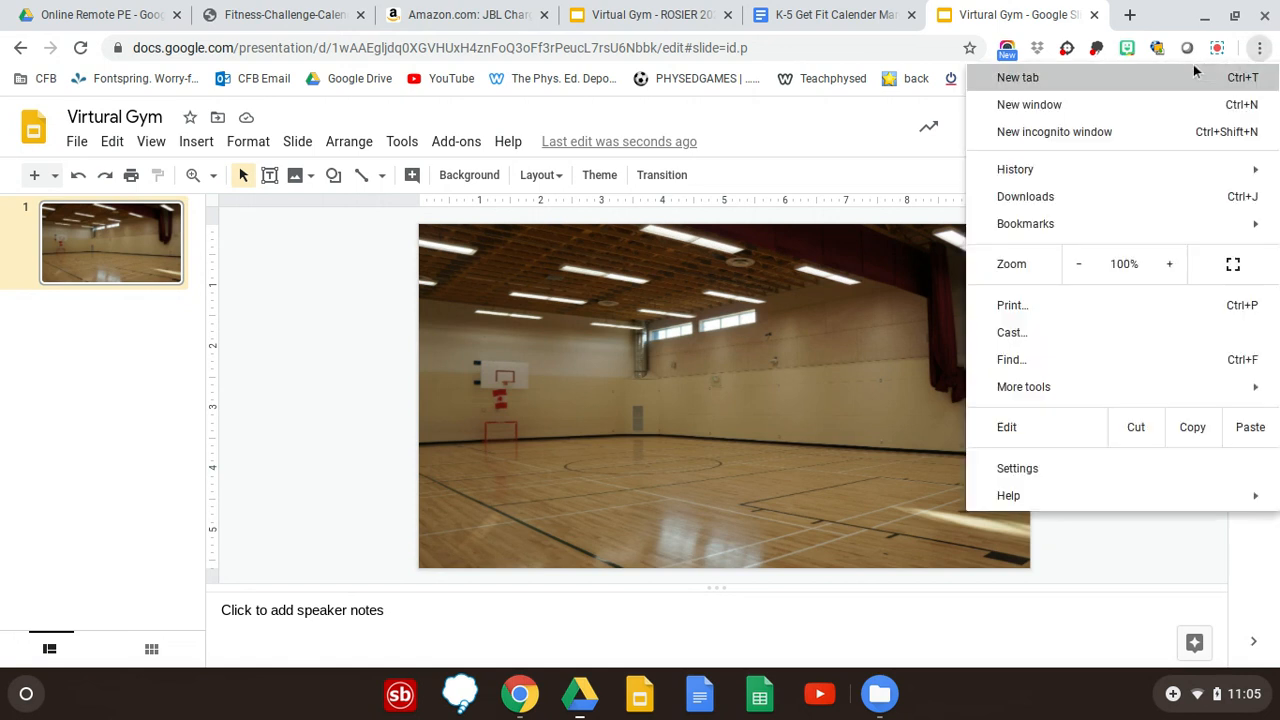
mouse_move(1065, 398)
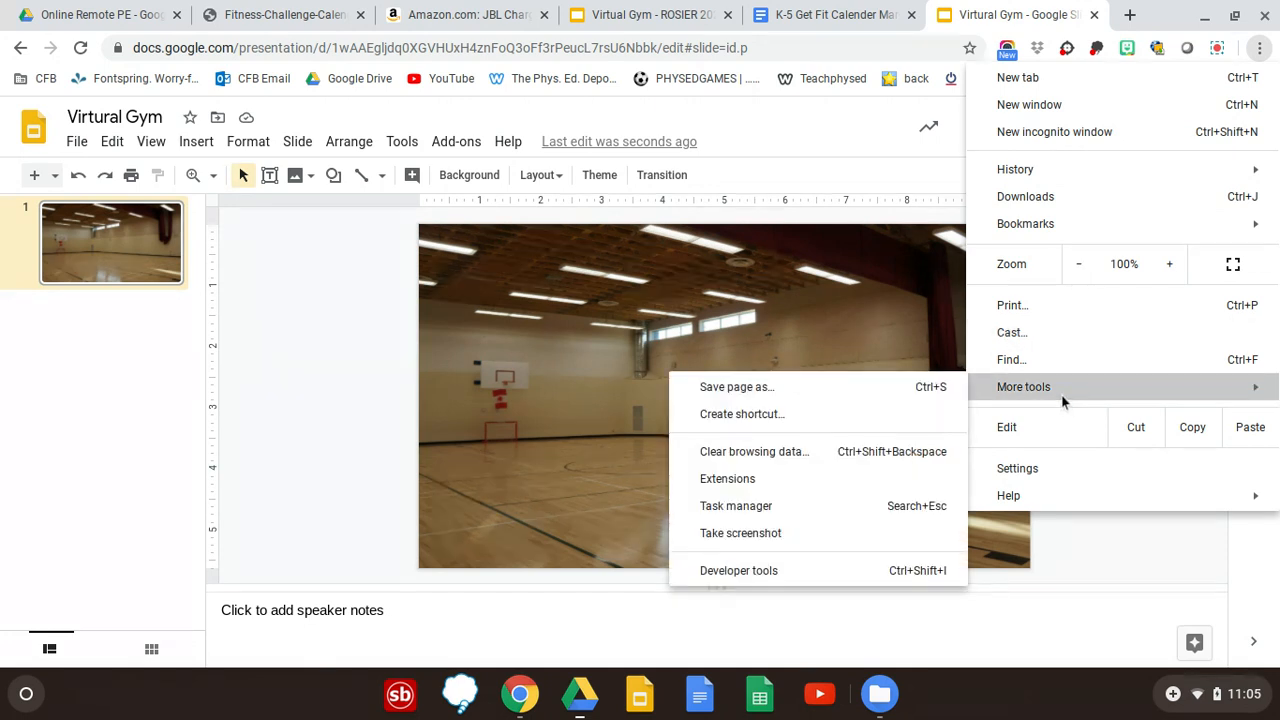
left_click(741, 482)
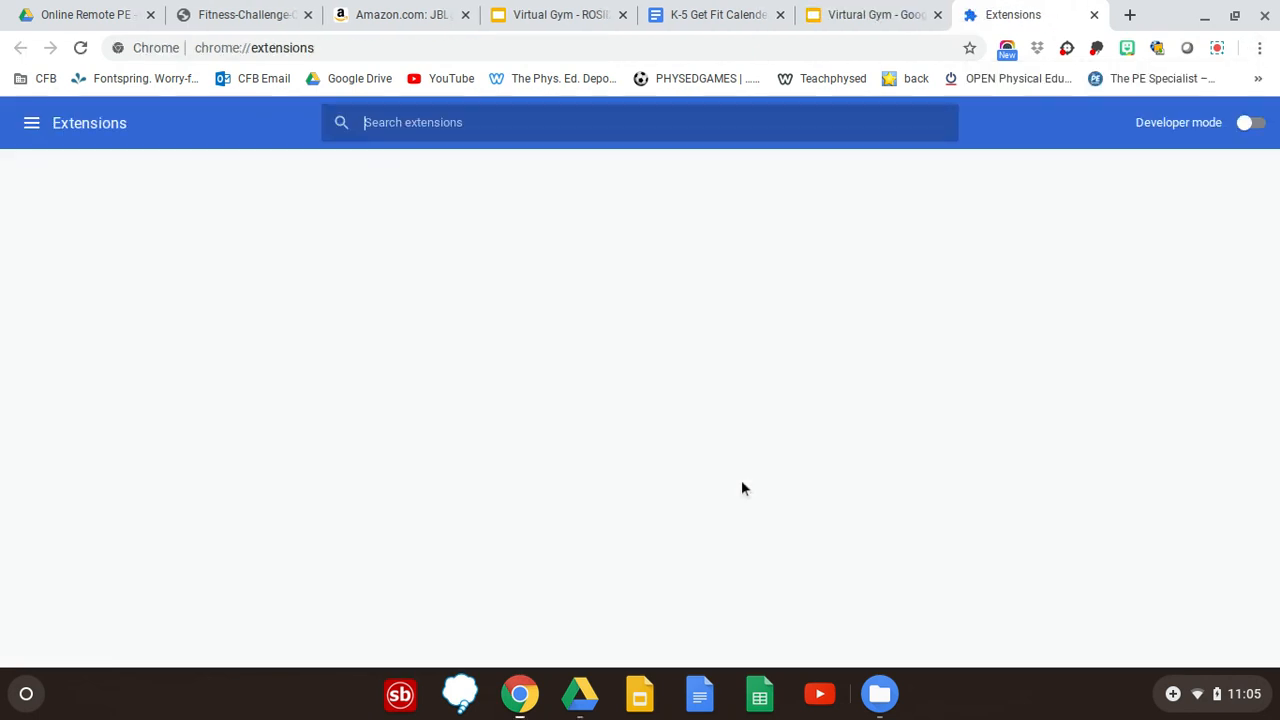
type("bitmoj")
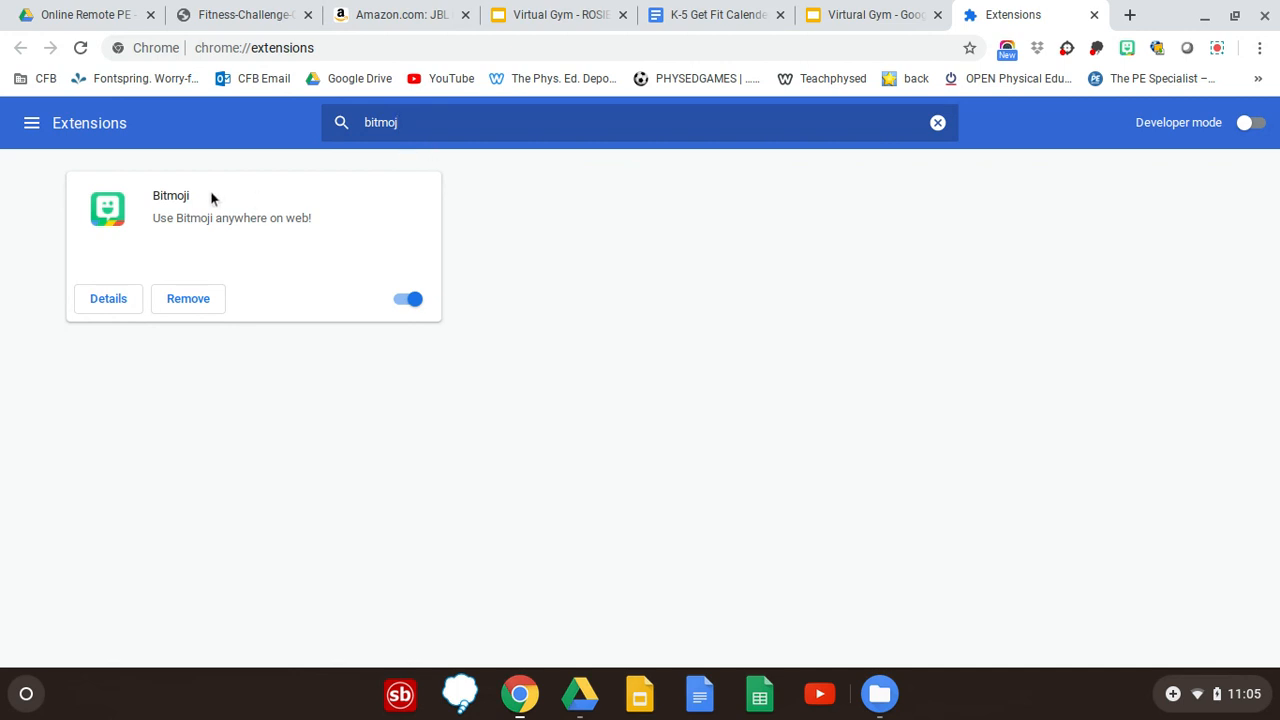
Step: Review the Bitmoji extension's details, and close the extensions page to return to the presentation
left_click(104, 304)
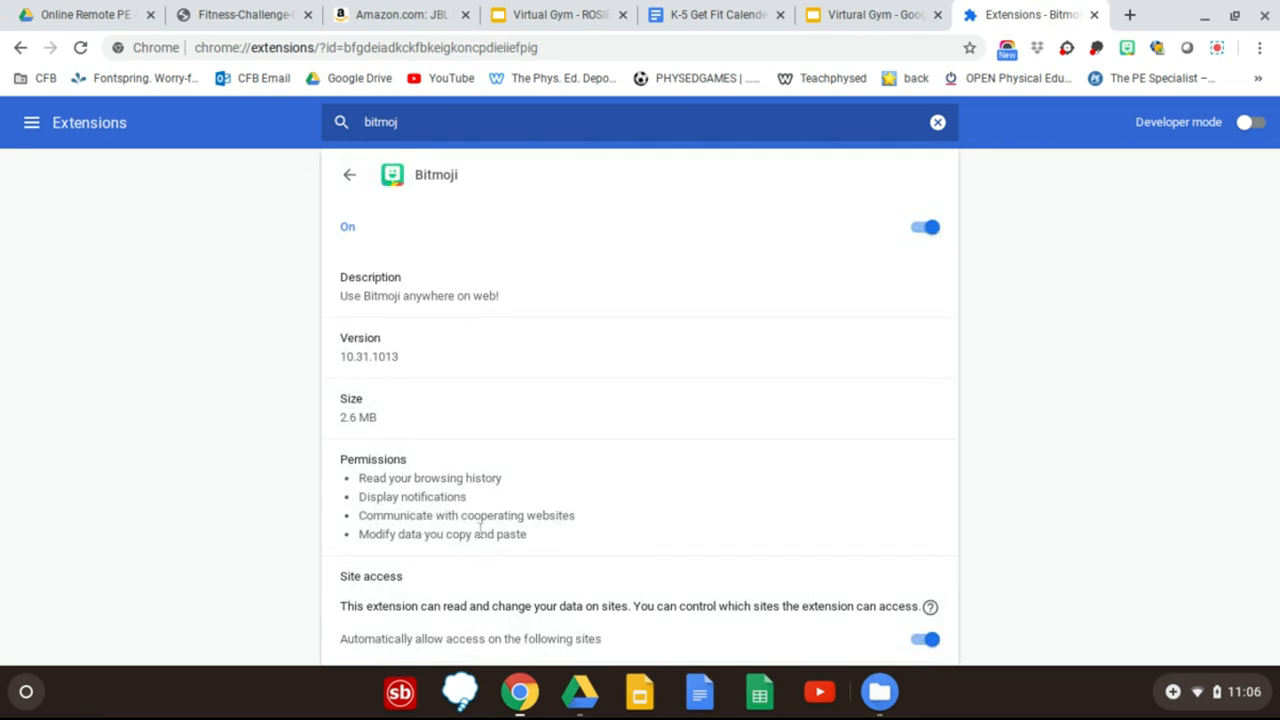
scroll(573, 434, "down", 1)
scroll(573, 434, "down", 5)
scroll(563, 423, "up", 6)
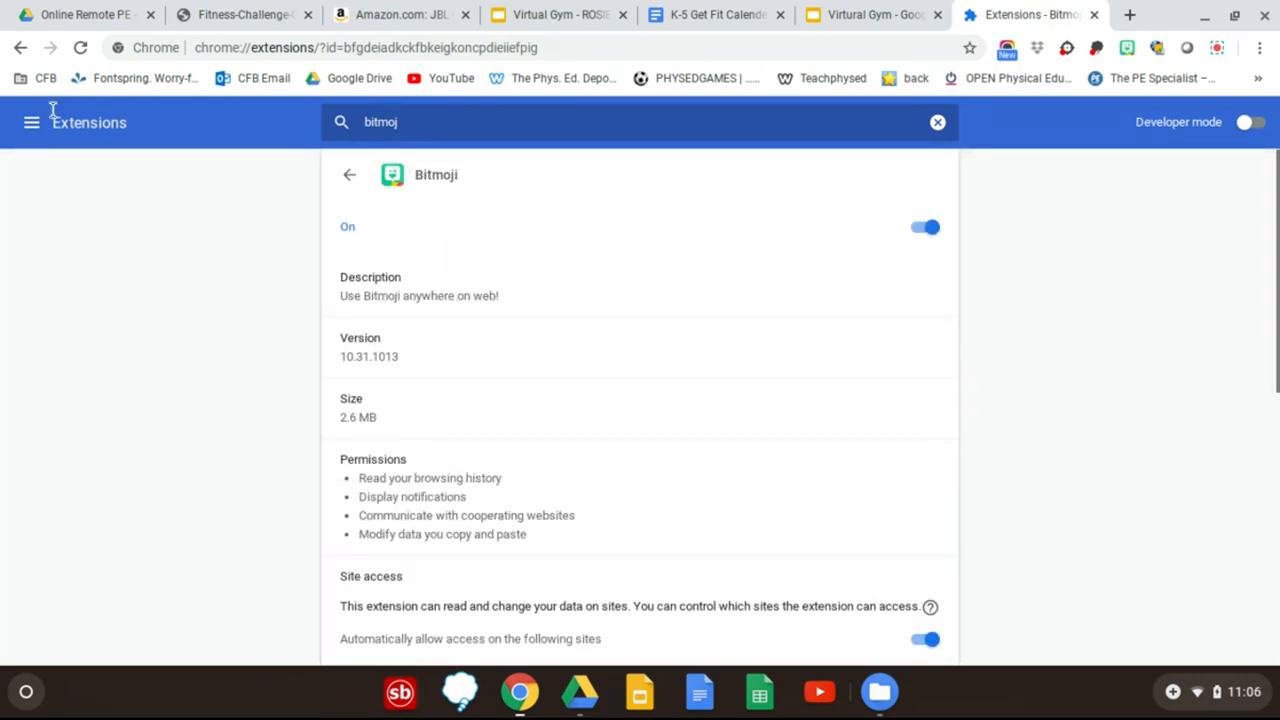
left_click(22, 48)
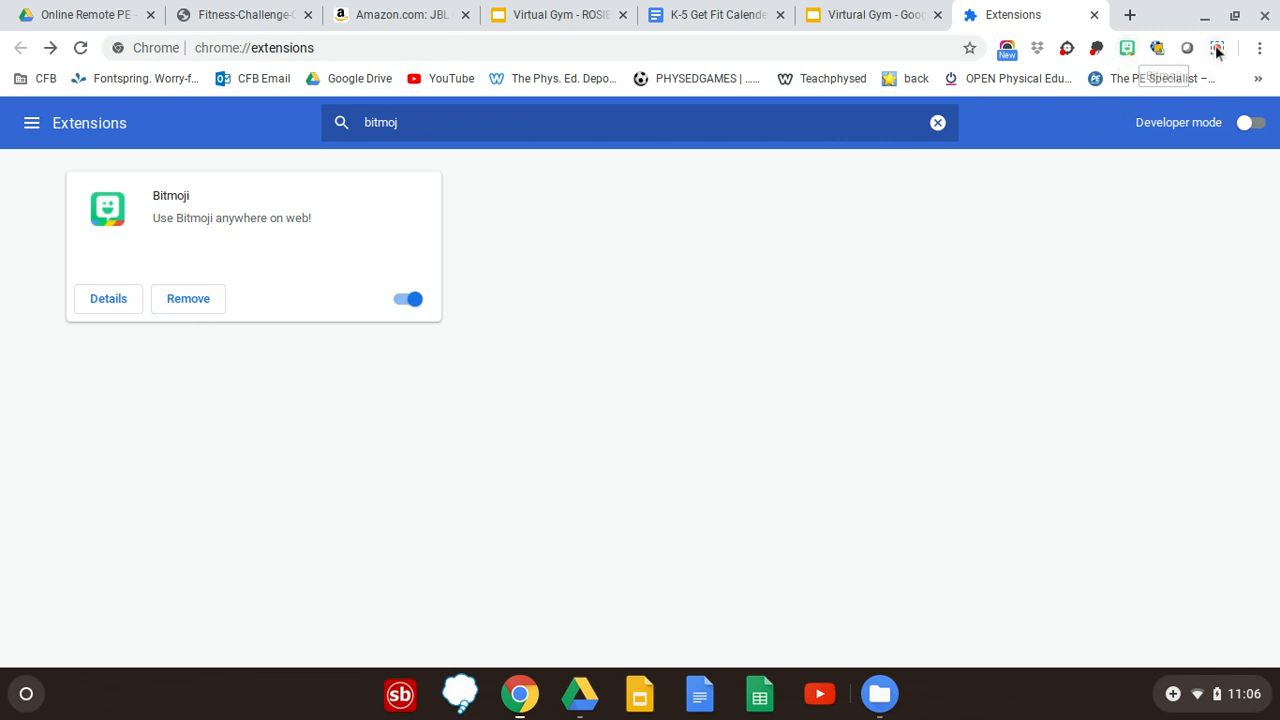
left_click(1093, 15)
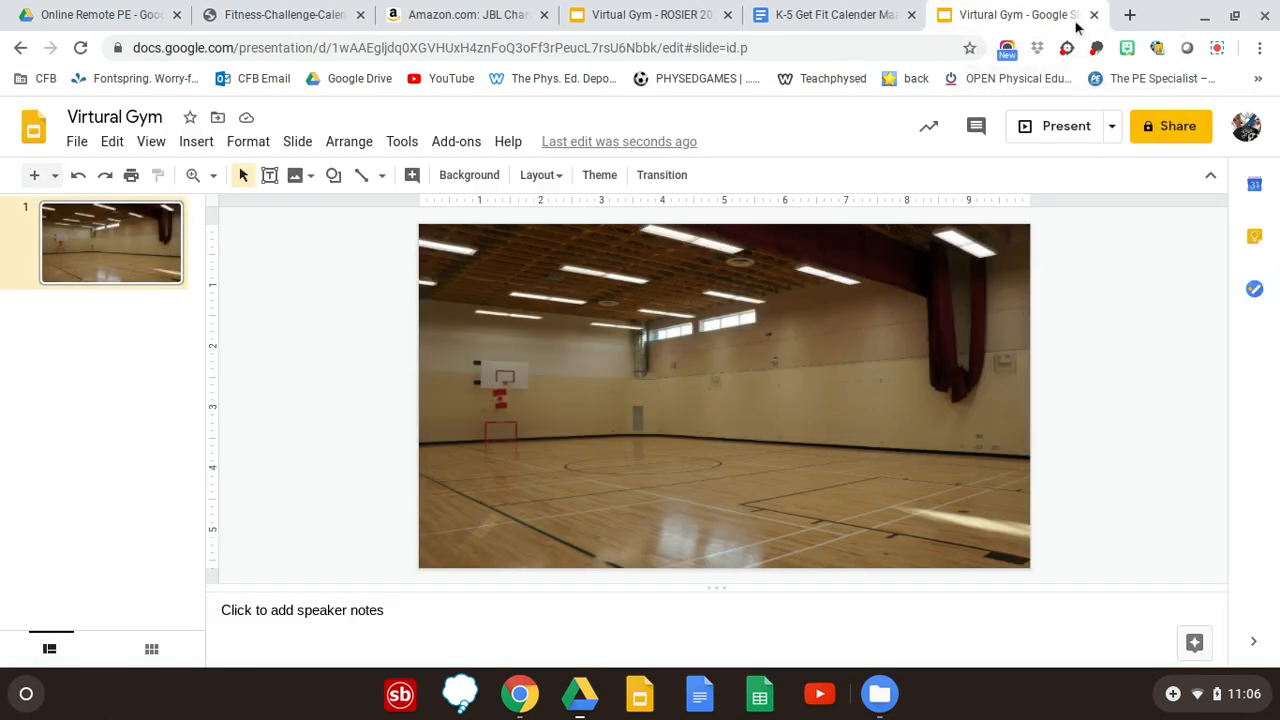
Step: Open the Bitmoji extension and search its stickers for "basketball"
left_click(1127, 48)
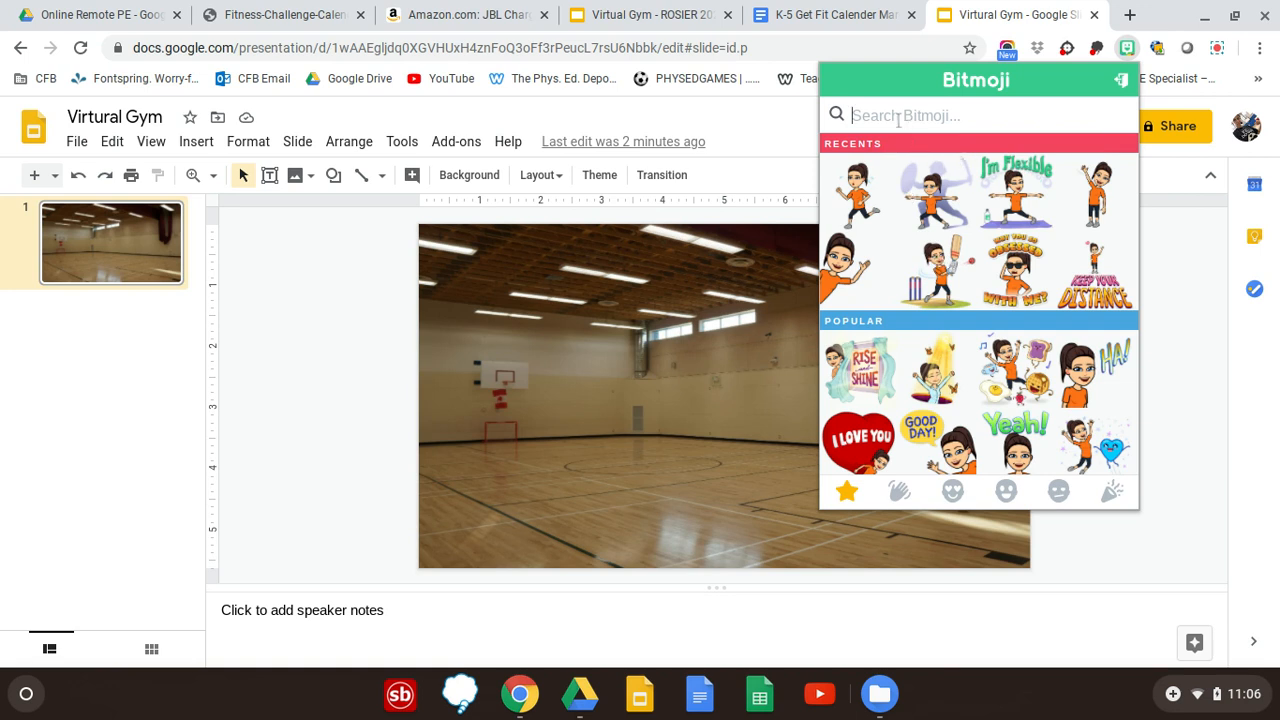
type("basketball")
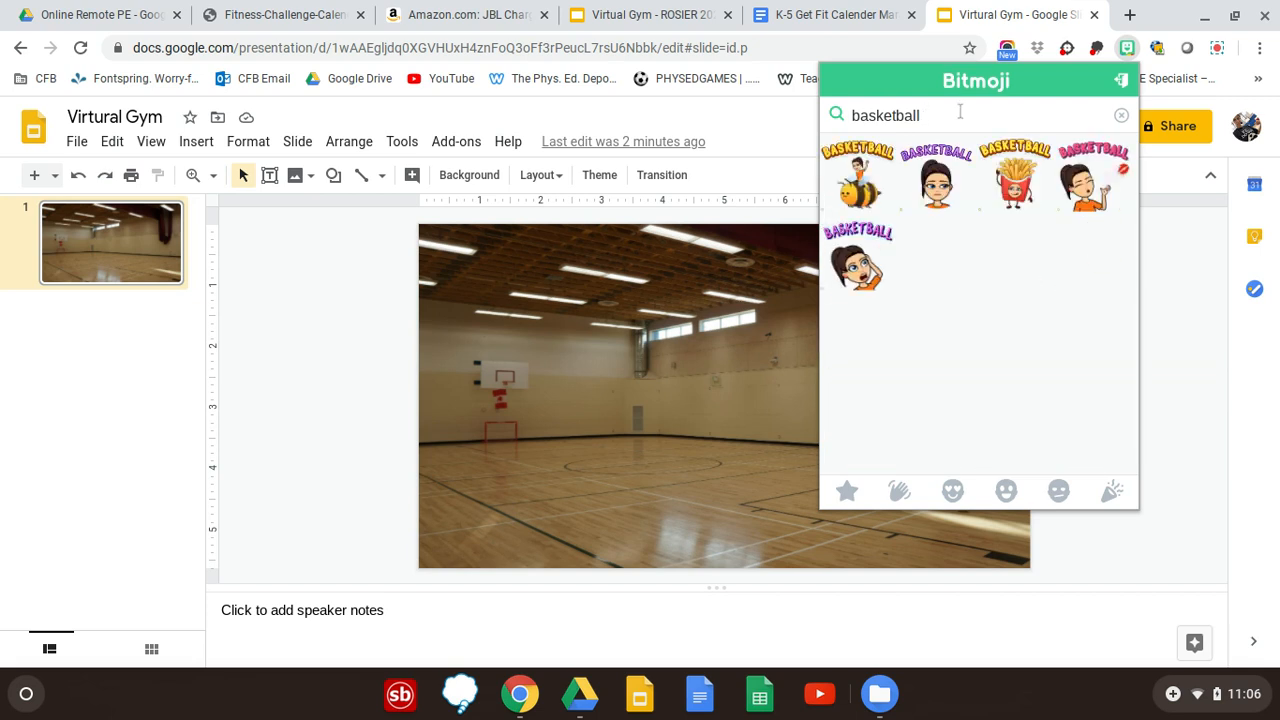
Step: Replace the Bitmoji search term with "run" to find running stickers
key("BackSpace")
key("BackSpace")
key("BackSpace")
key("BackSpace")
key("BackSpace")
key("BackSpace")
key("BackSpace")
key("BackSpace")
key("BackSpace")
key("BackSpace")
type("r")
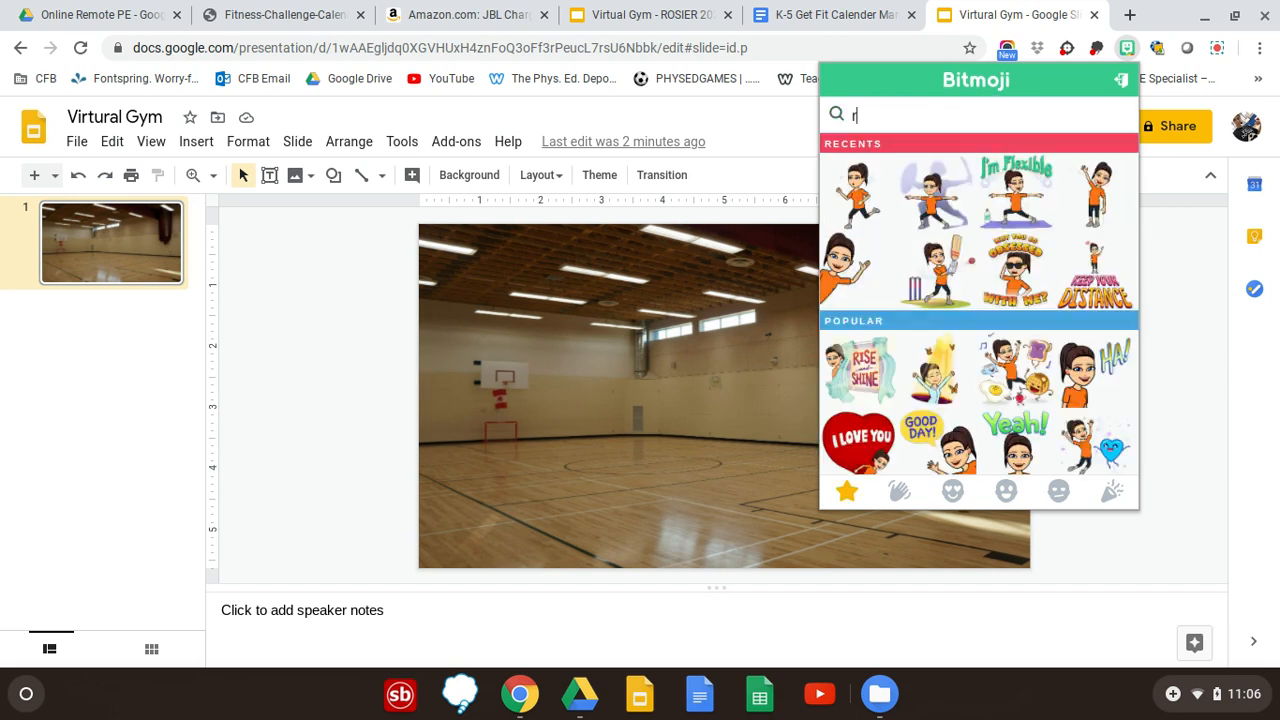
type("unn")
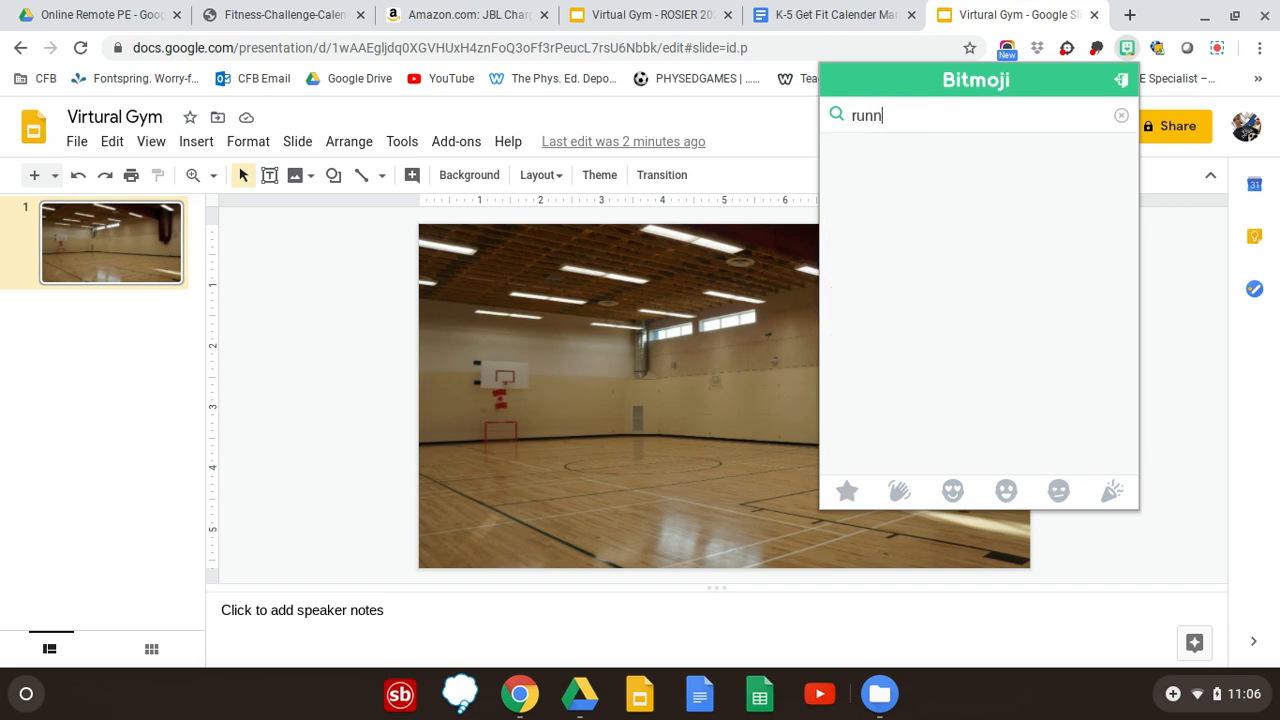
key("BackSpace")
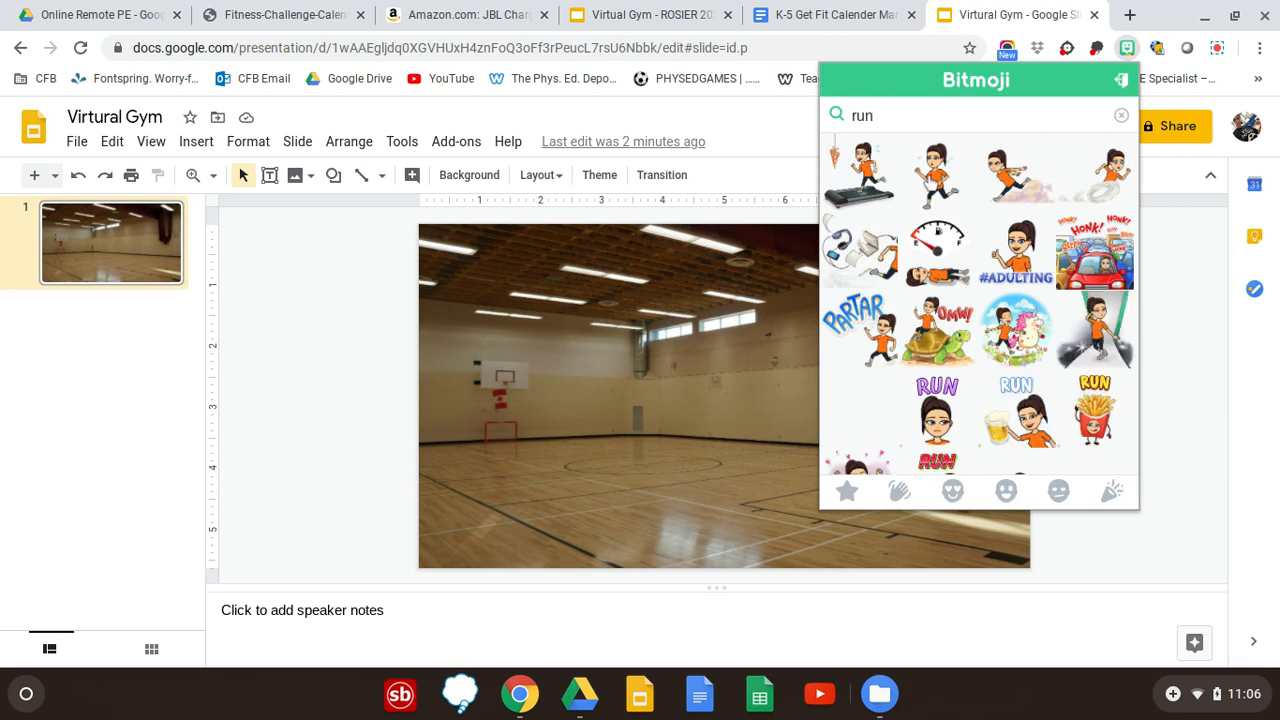
Step: Try to copy the running Bitmoji and paste it onto the gym slide, and delete the pasted text box
left_click(930, 179)
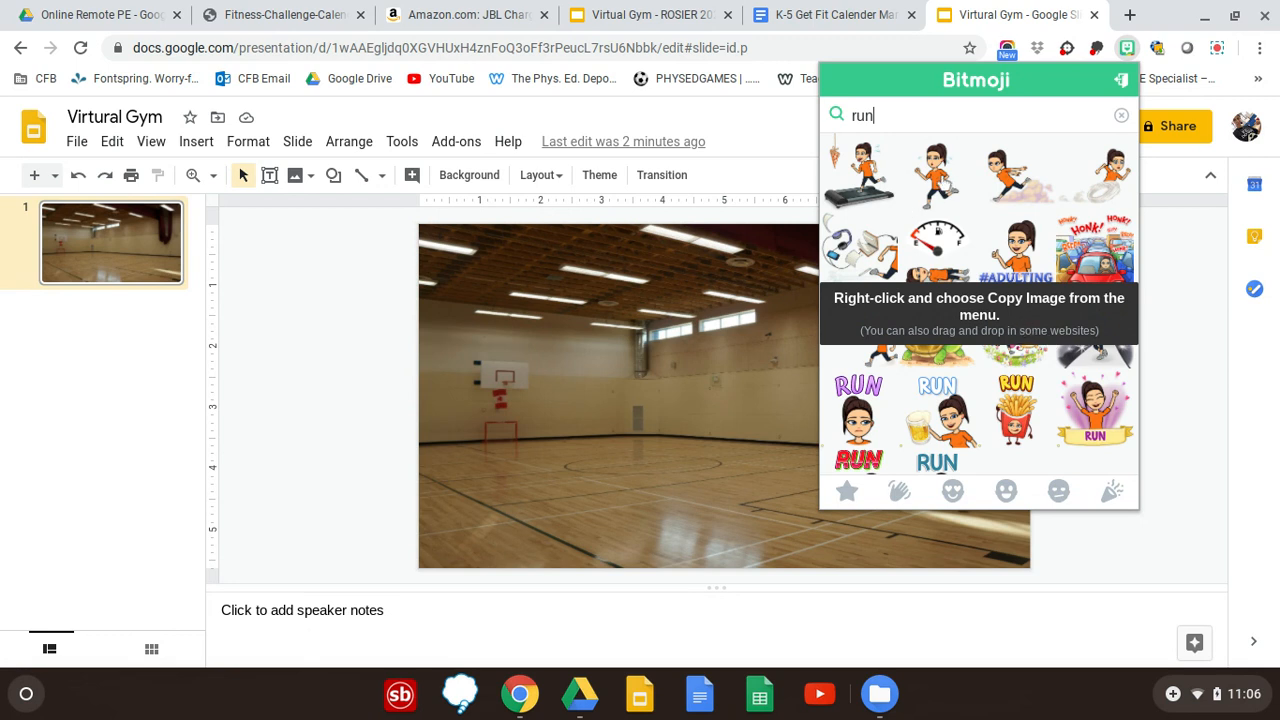
right_click(942, 178)
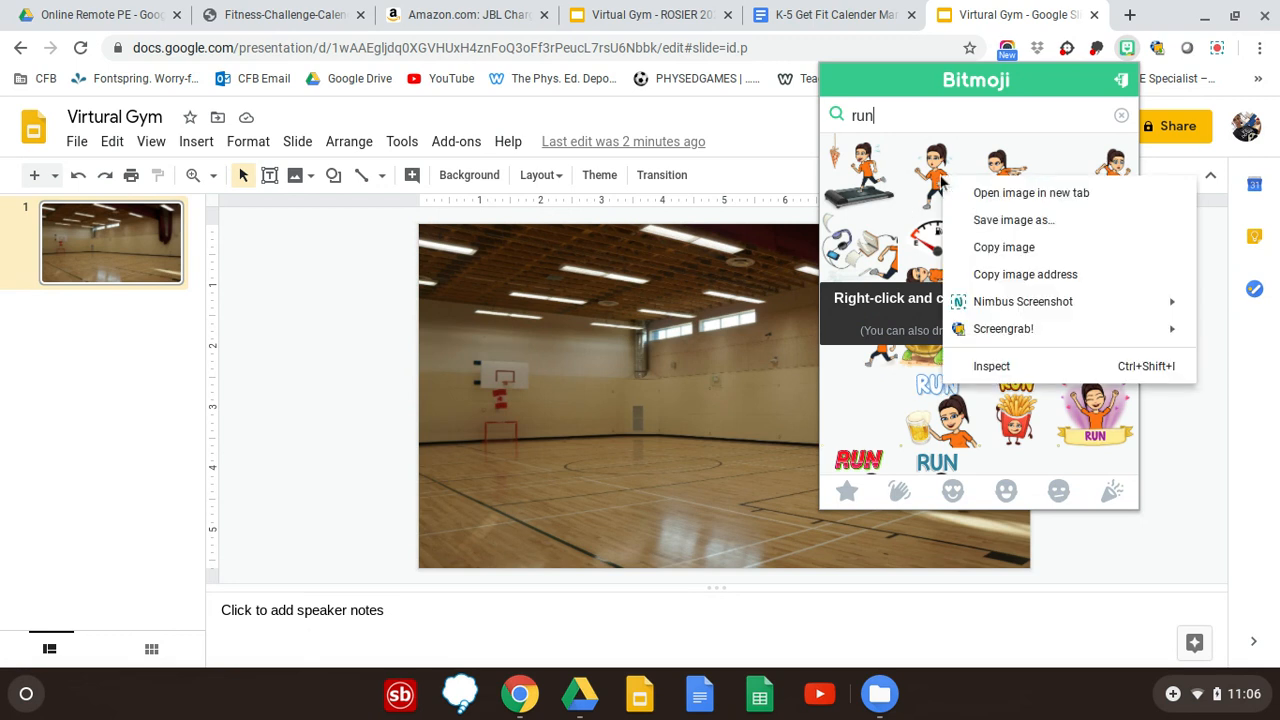
left_click(1004, 247)
left_click(653, 420)
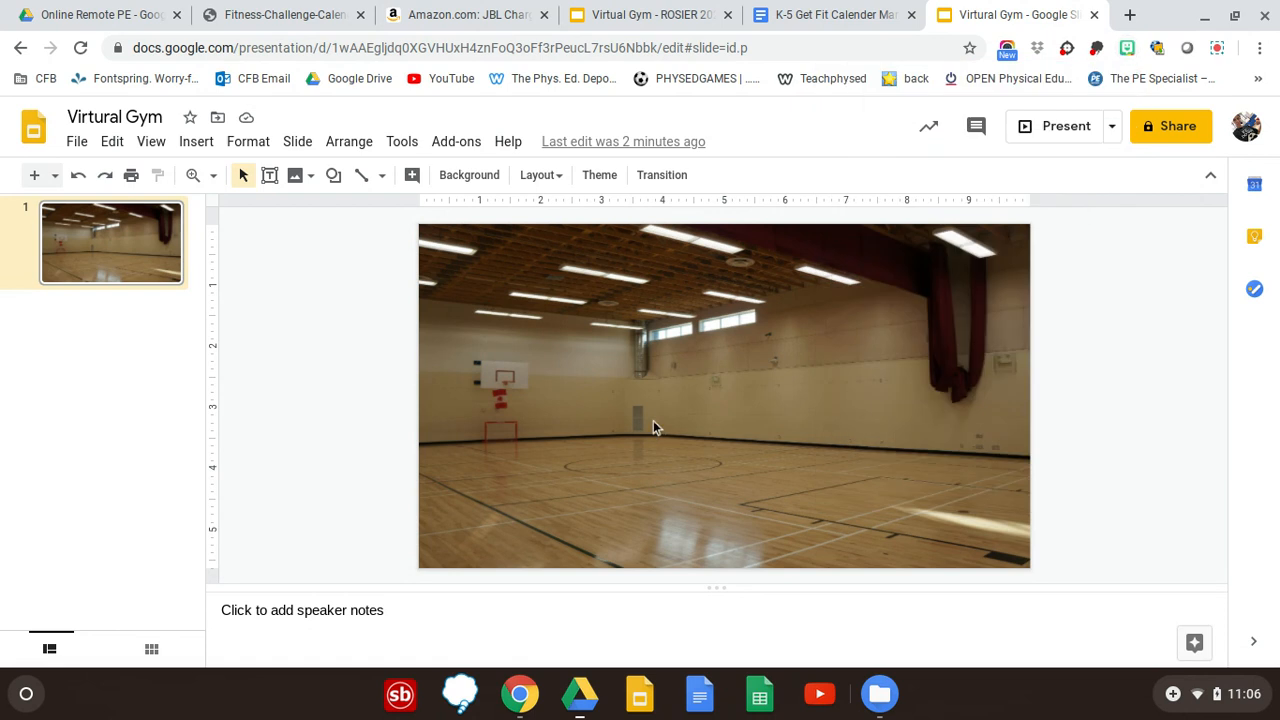
right_click(653, 420)
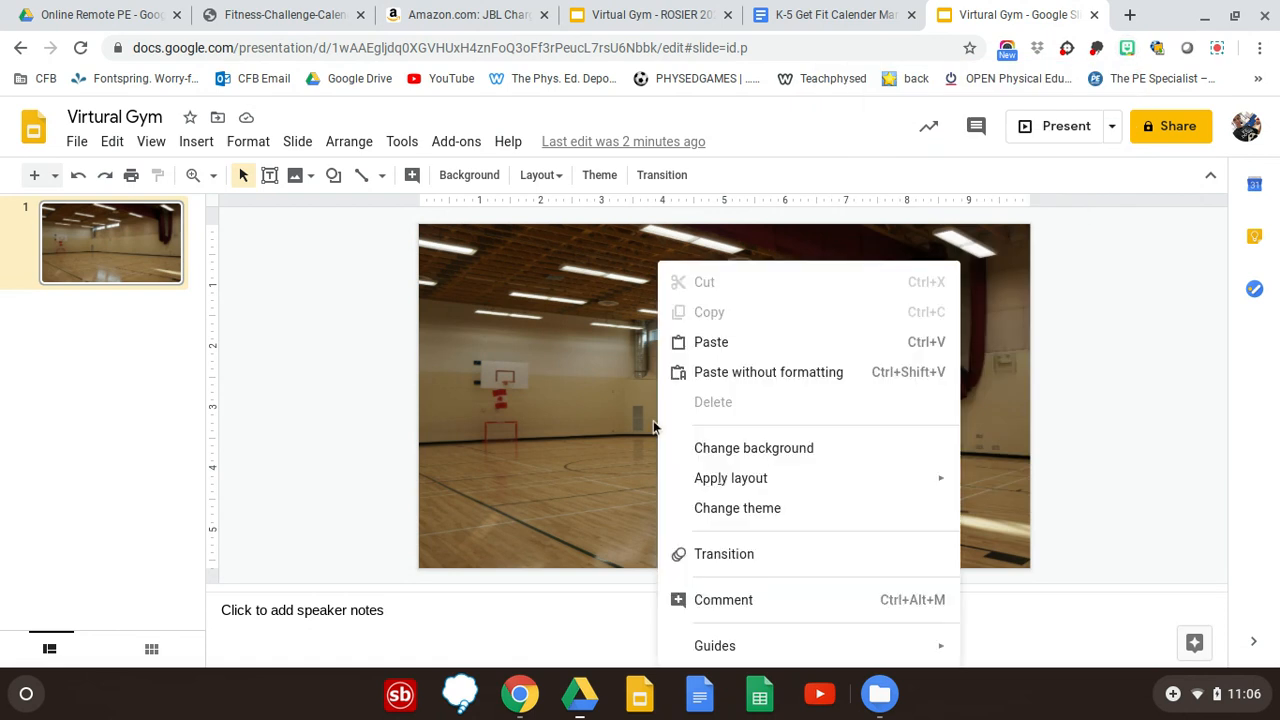
left_click(692, 343)
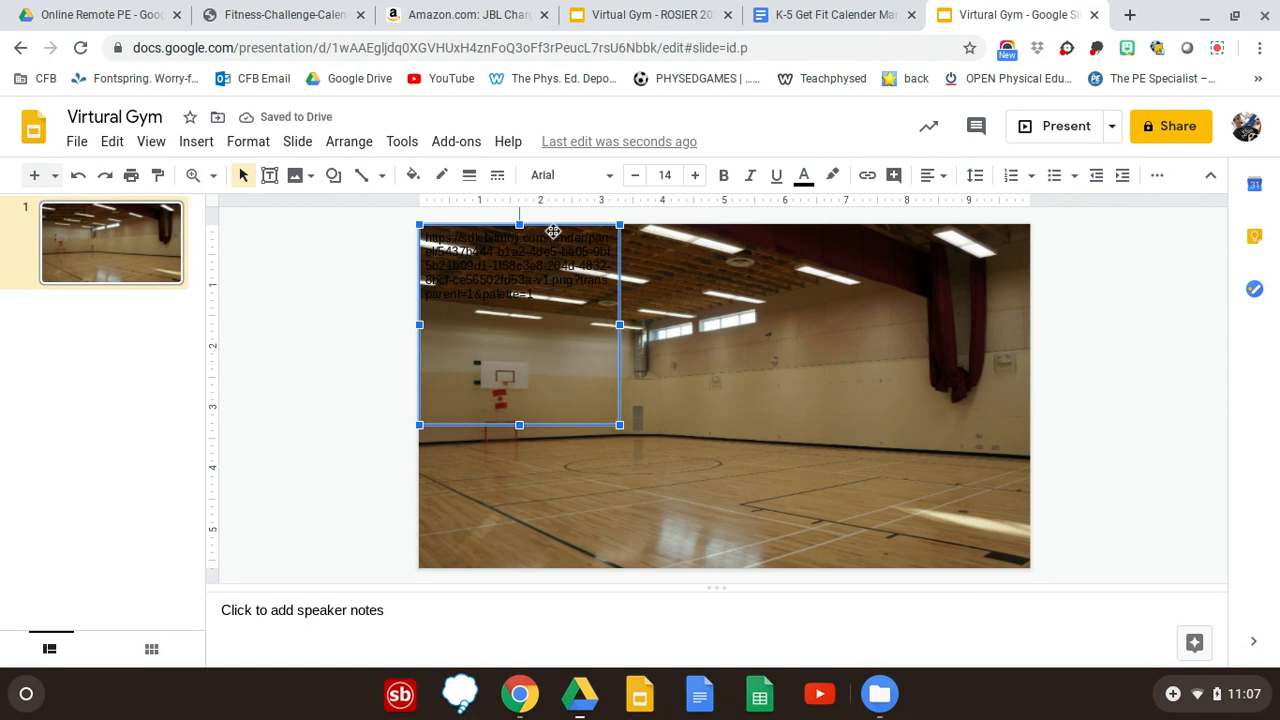
key("Delete")
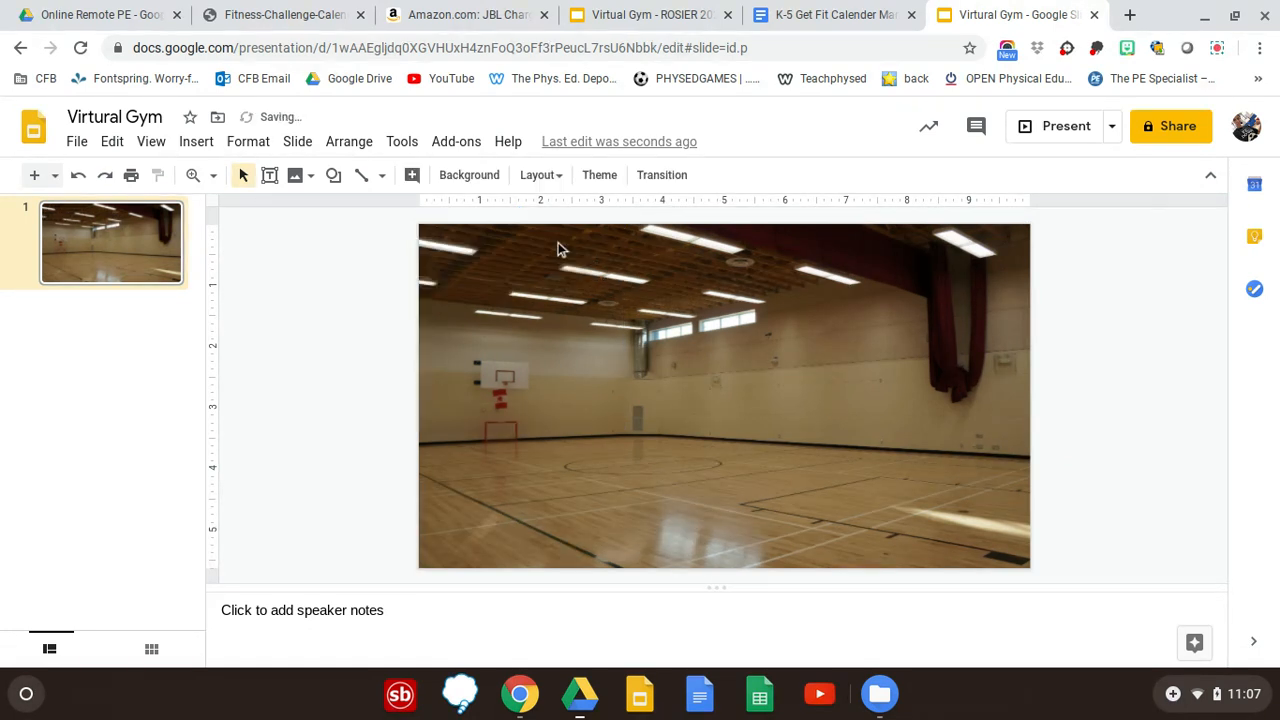
Step: Copy the full-body waving Bitmoji from the recent stickers onto the gym slide, and shrink and stand it on the floor right of centre
left_click(1127, 47)
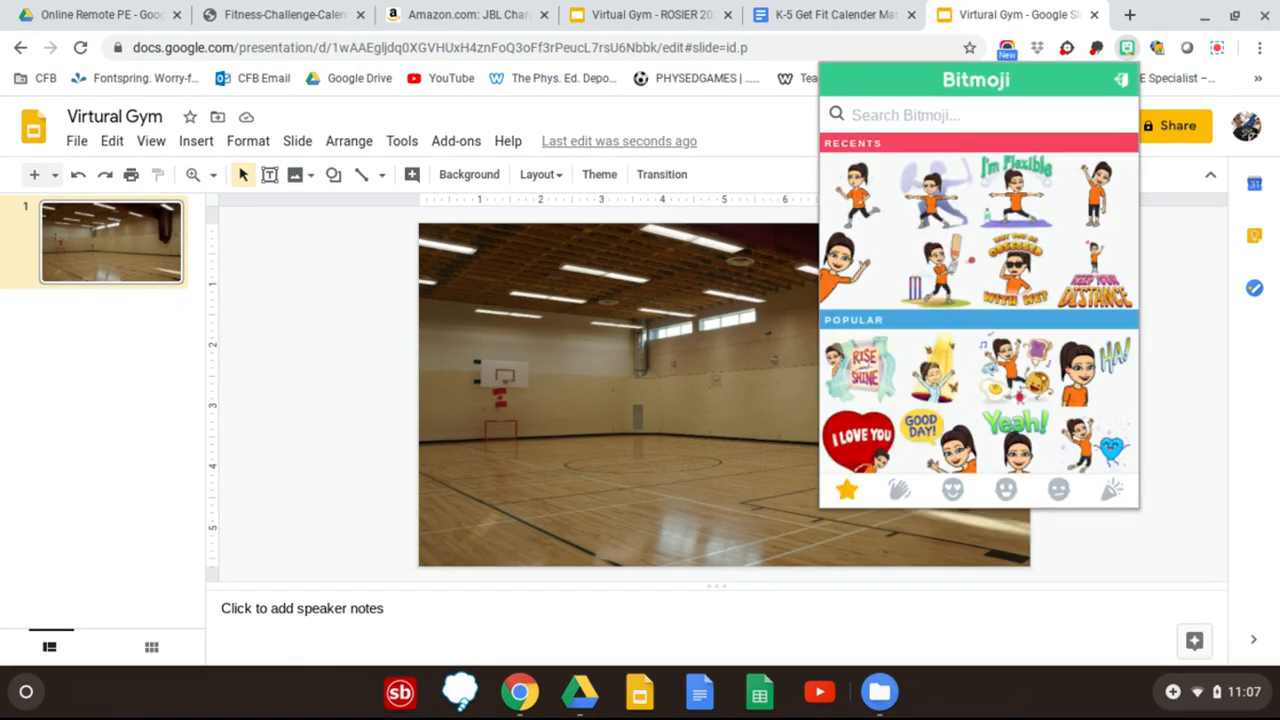
right_click(1100, 198)
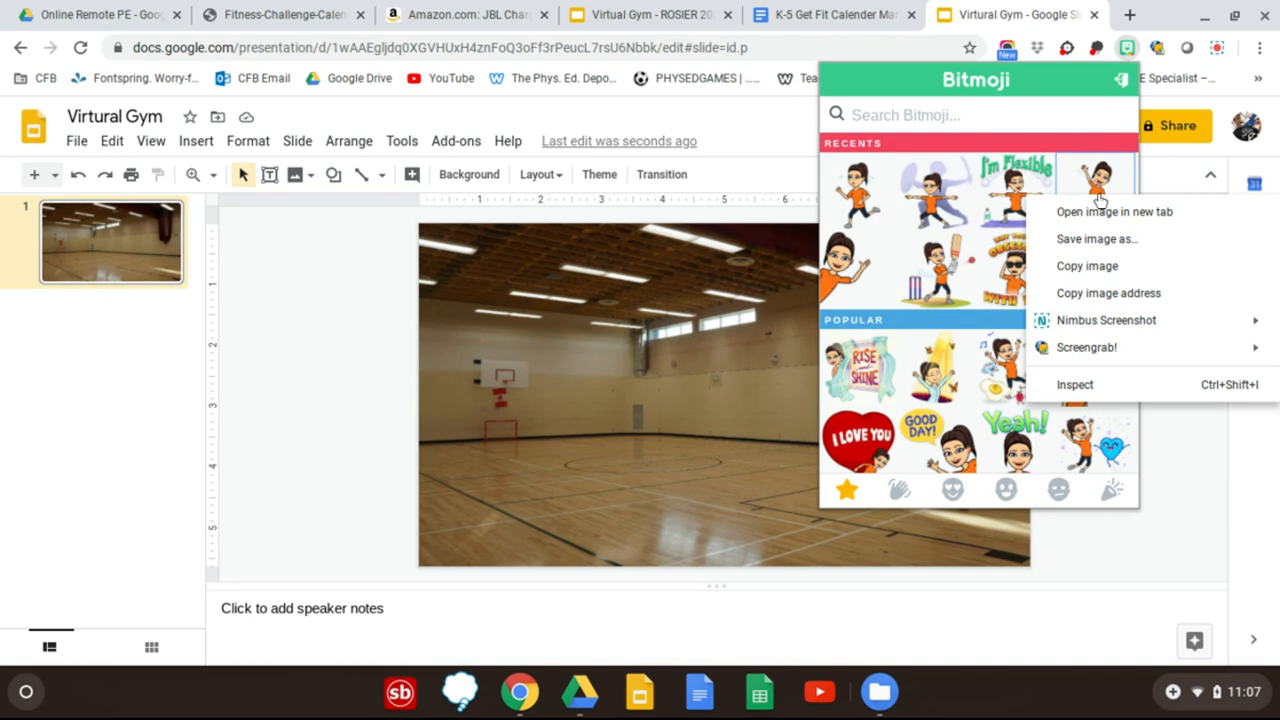
left_click(1097, 267)
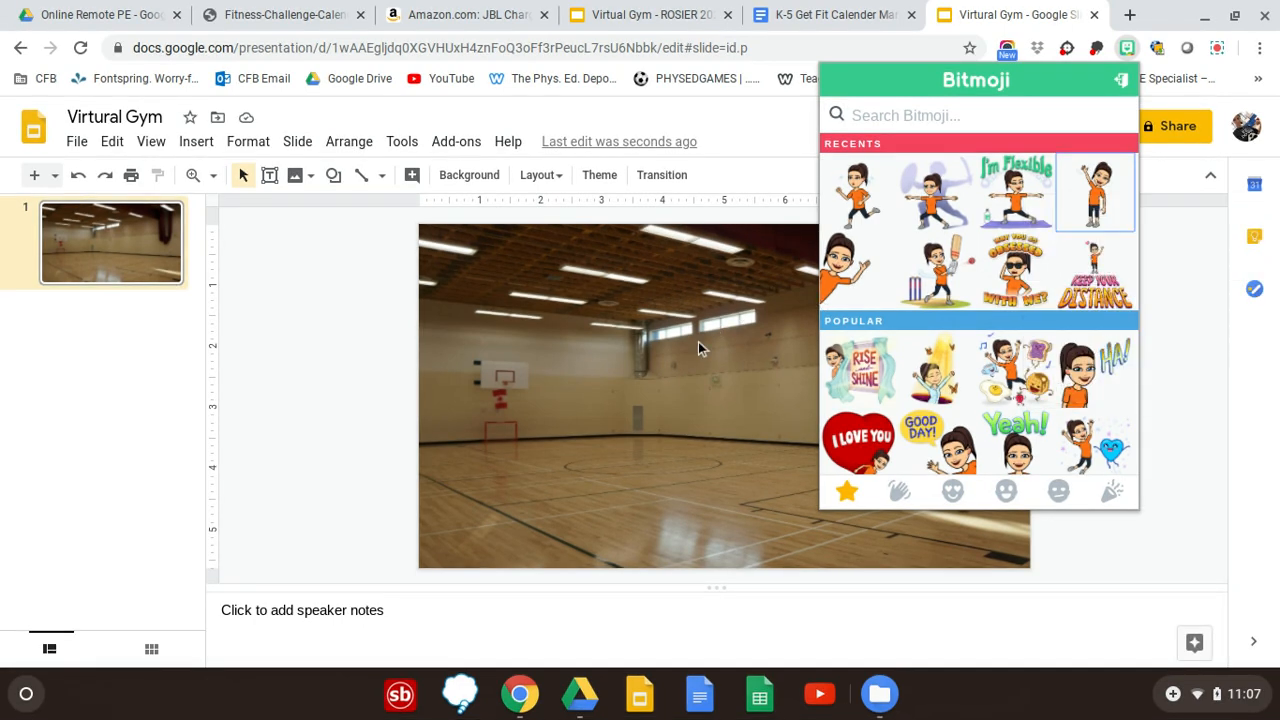
left_click(717, 430)
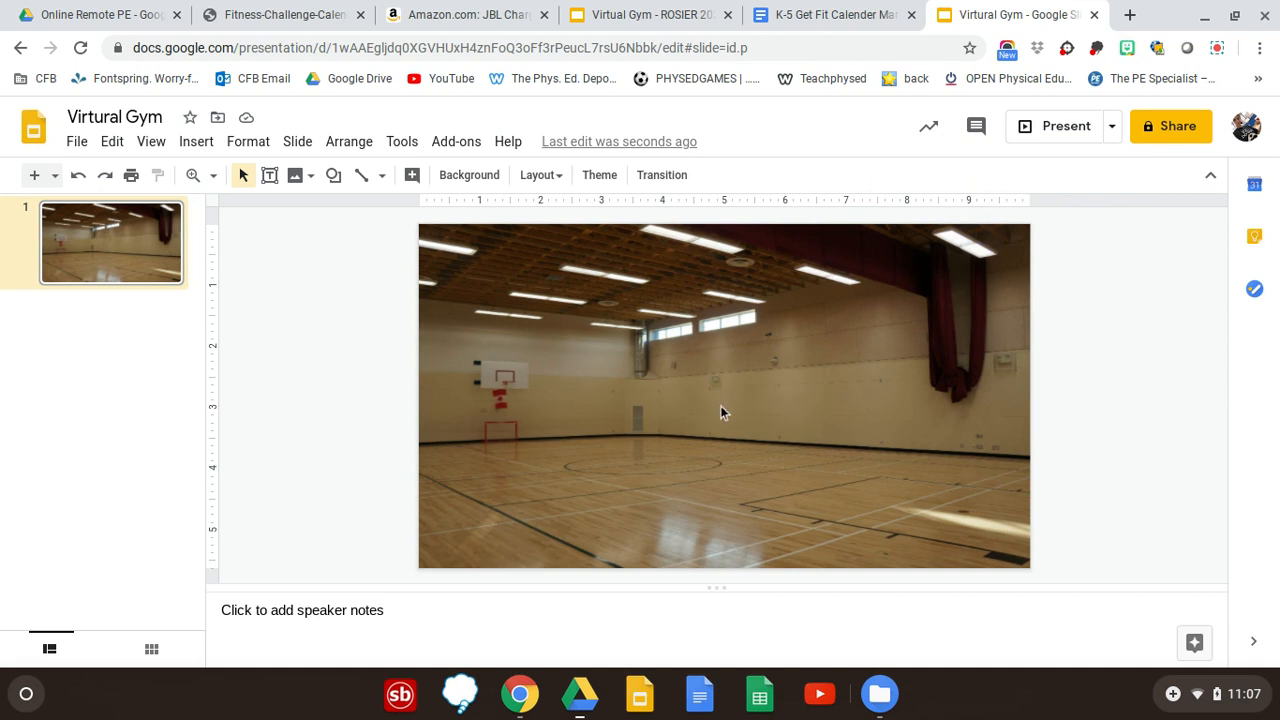
right_click(681, 399)
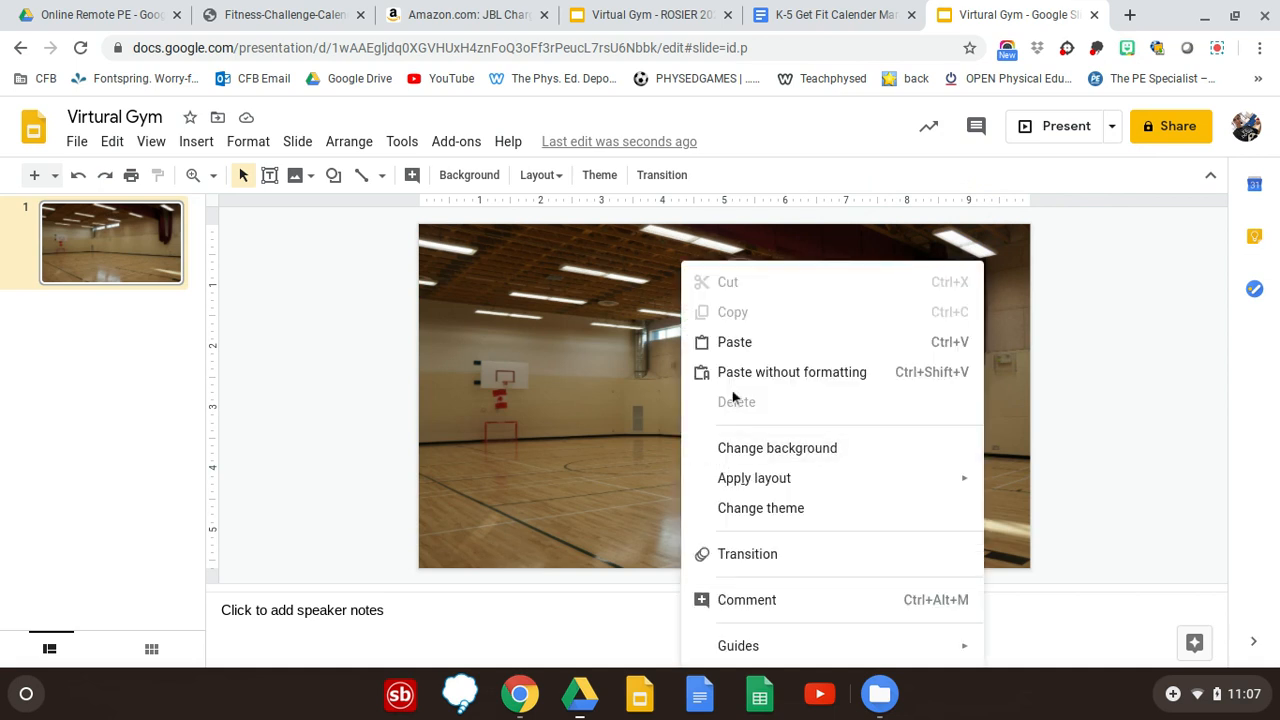
left_click(735, 343)
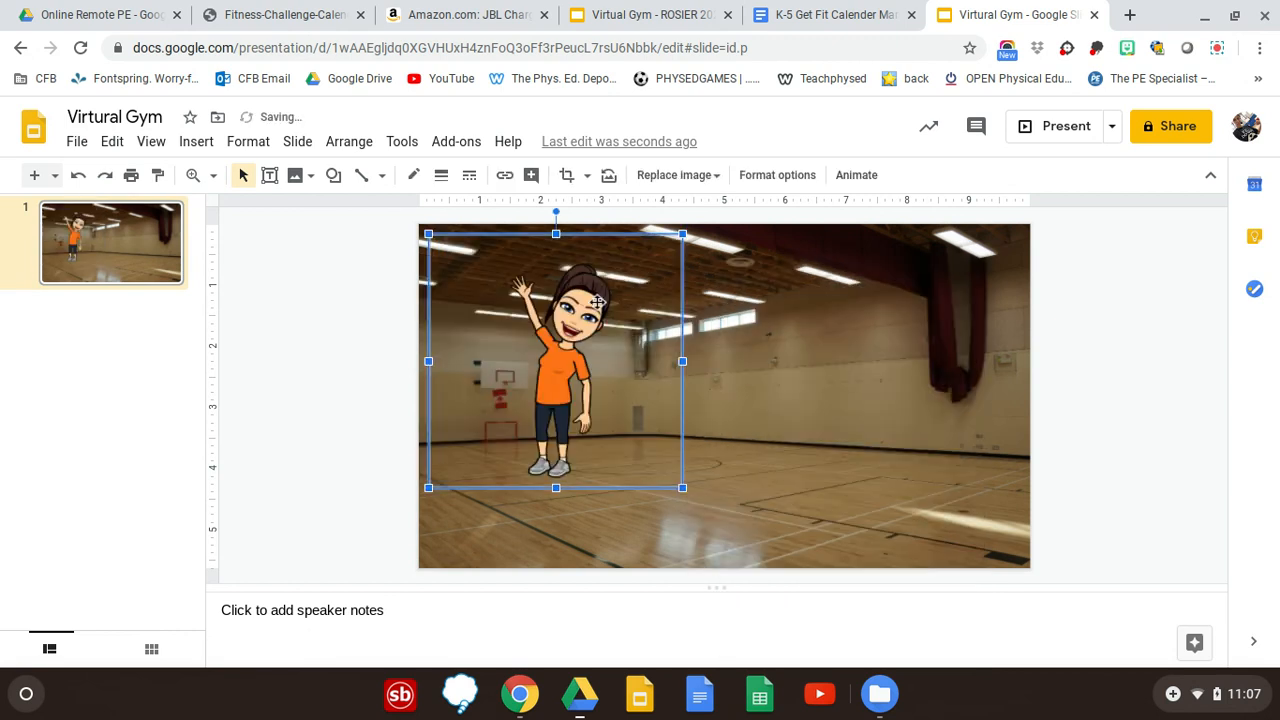
left_click_drag(428, 233, 607, 479)
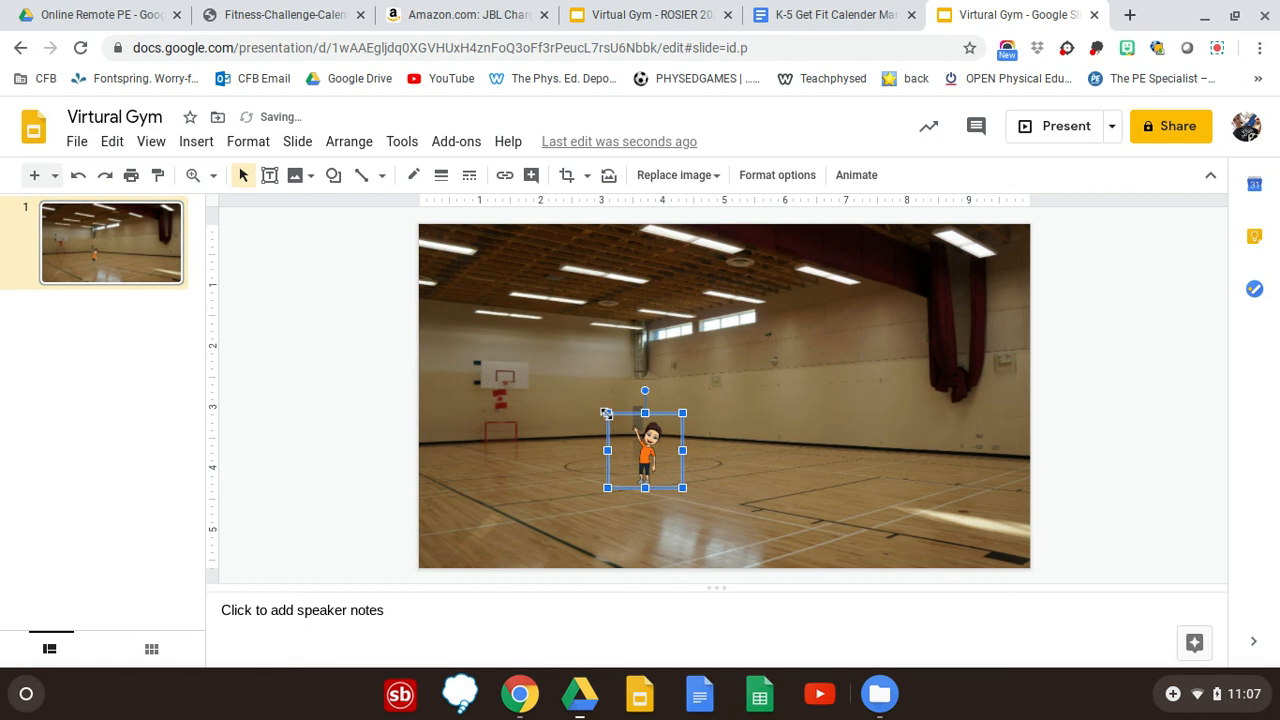
left_click_drag(606, 413, 820, 430)
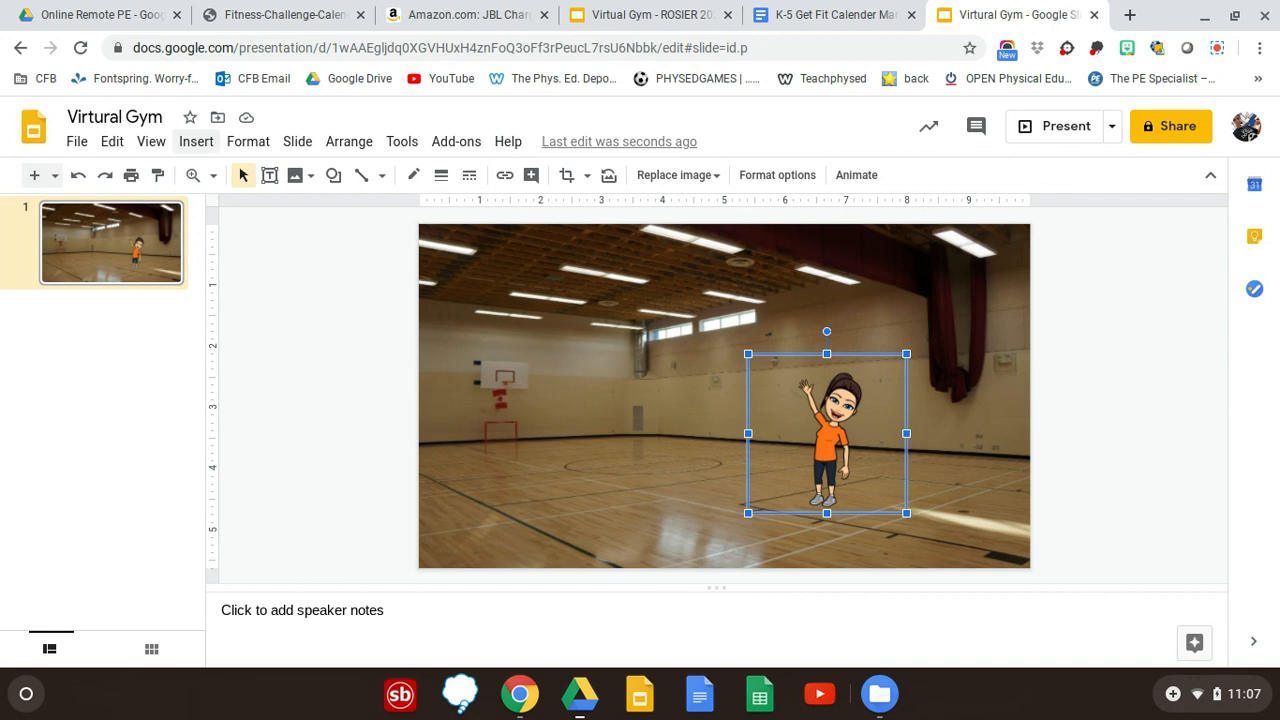
Step: Search the web for "transparent basketball" images to insert into the slide
left_click(212, 143)
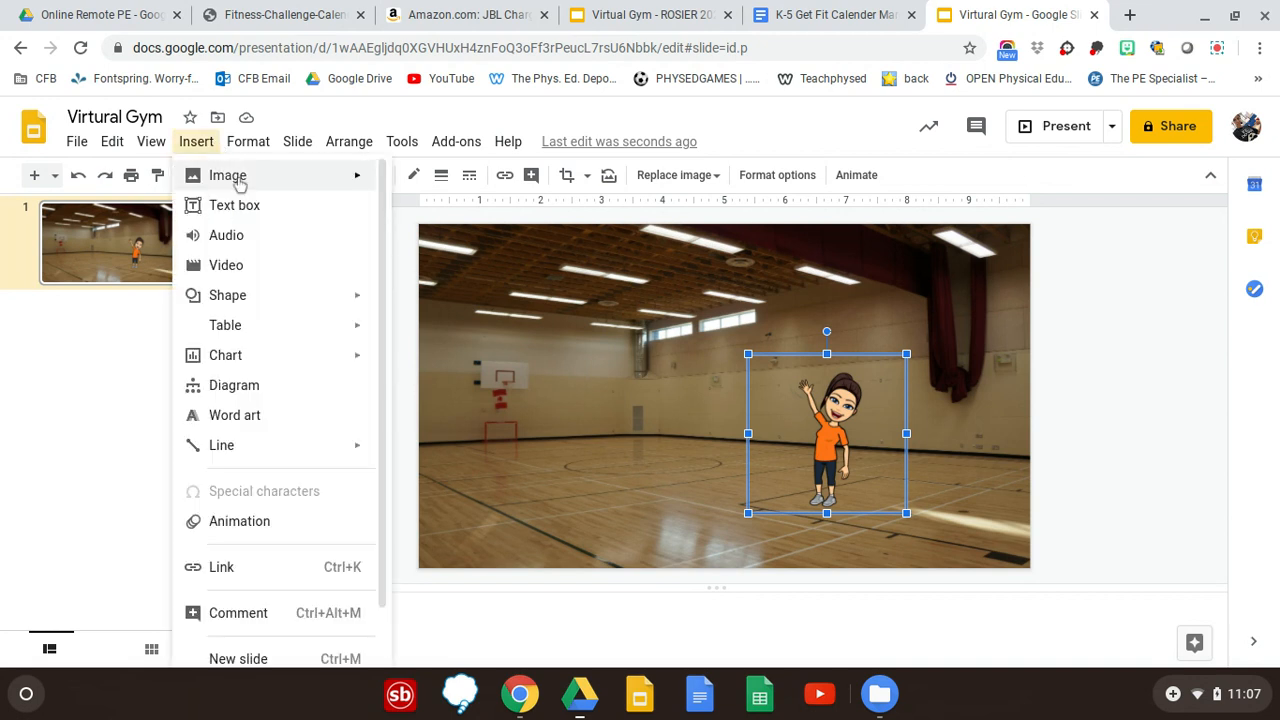
mouse_move(240, 184)
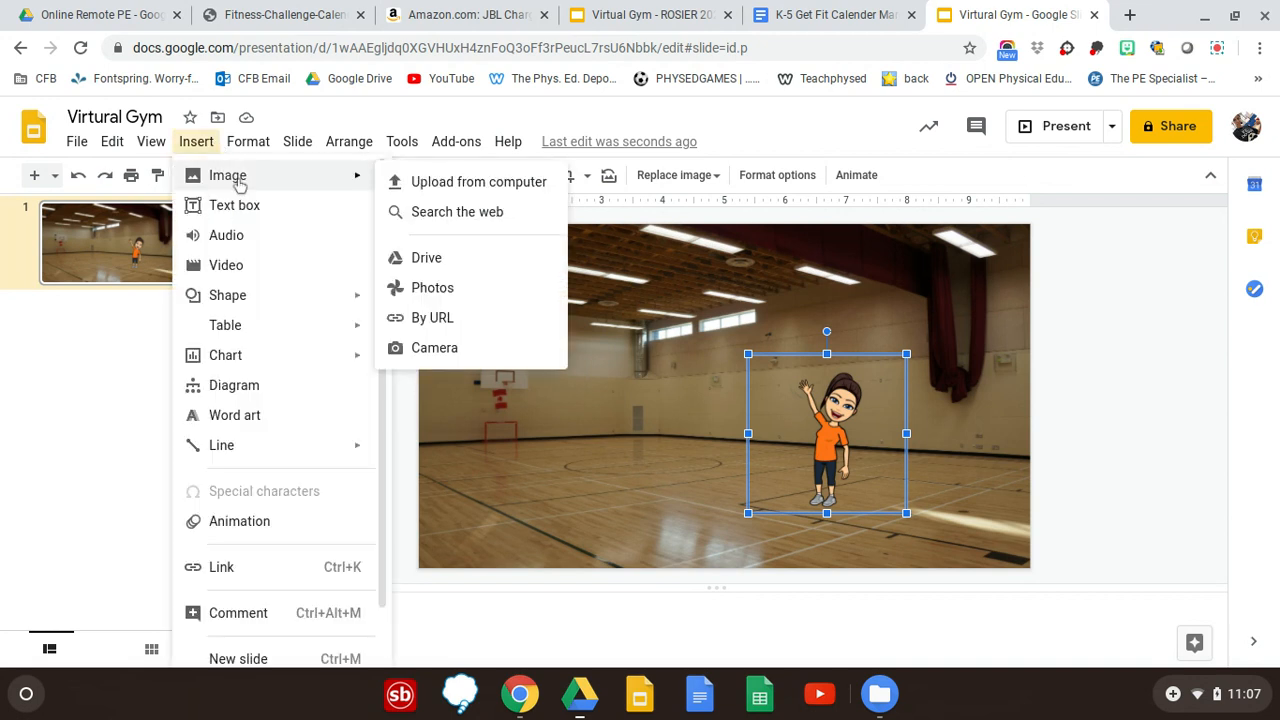
left_click(429, 211)
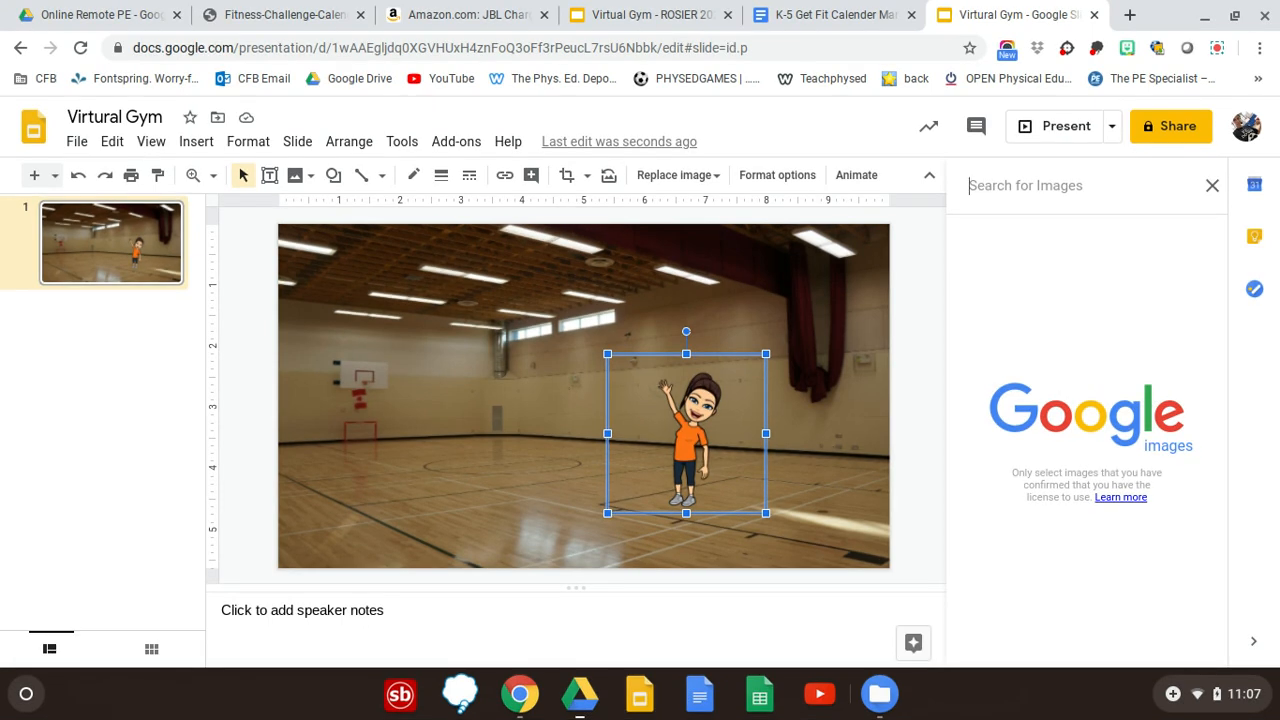
type("tra")
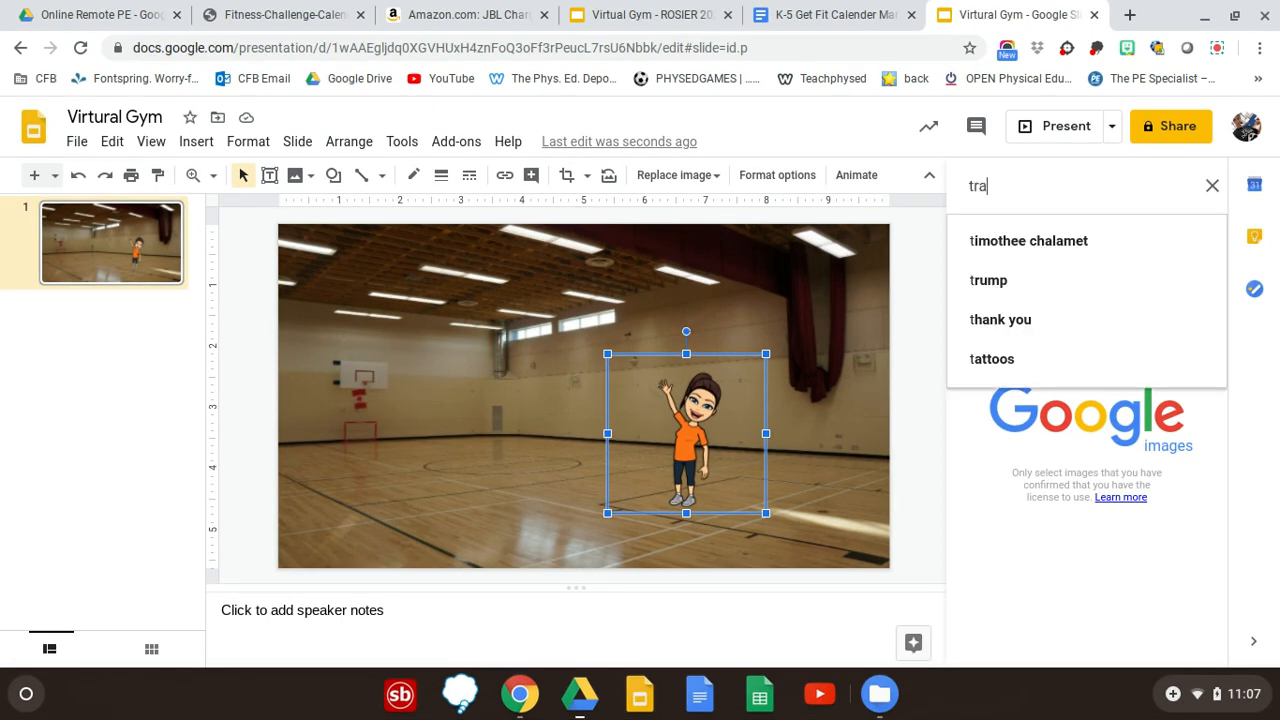
type("nsparent")
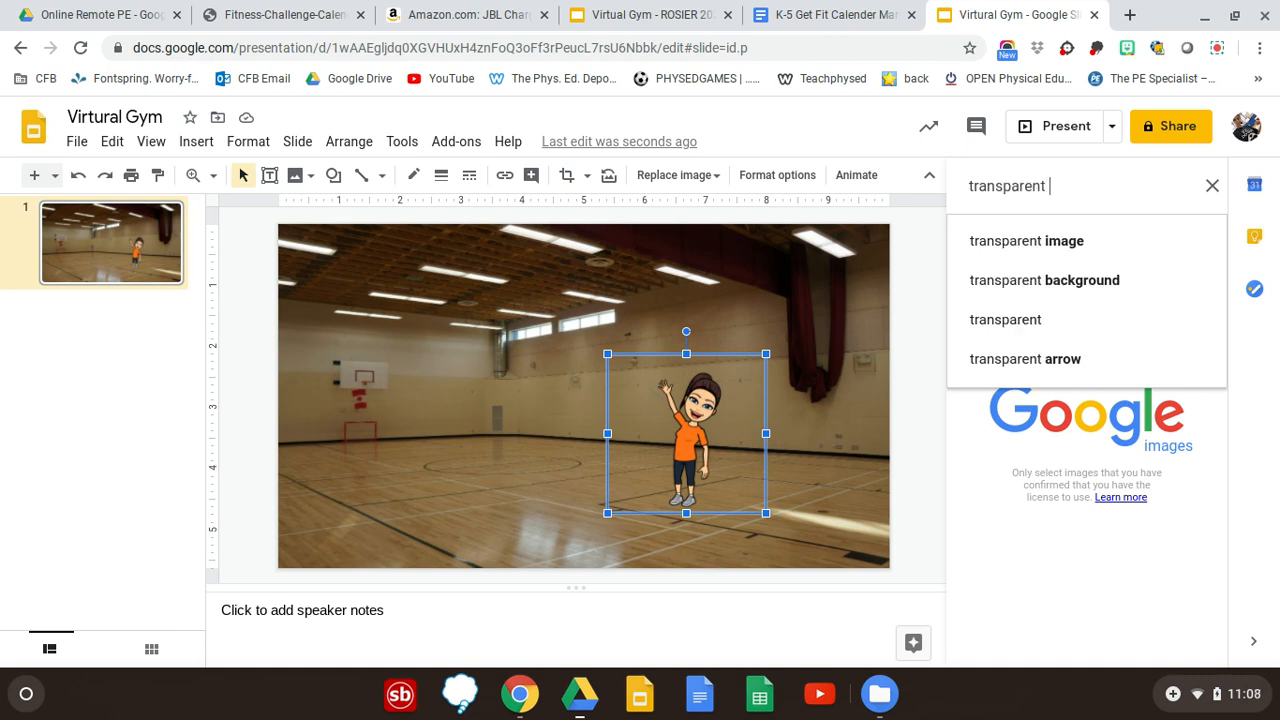
type(" ba")
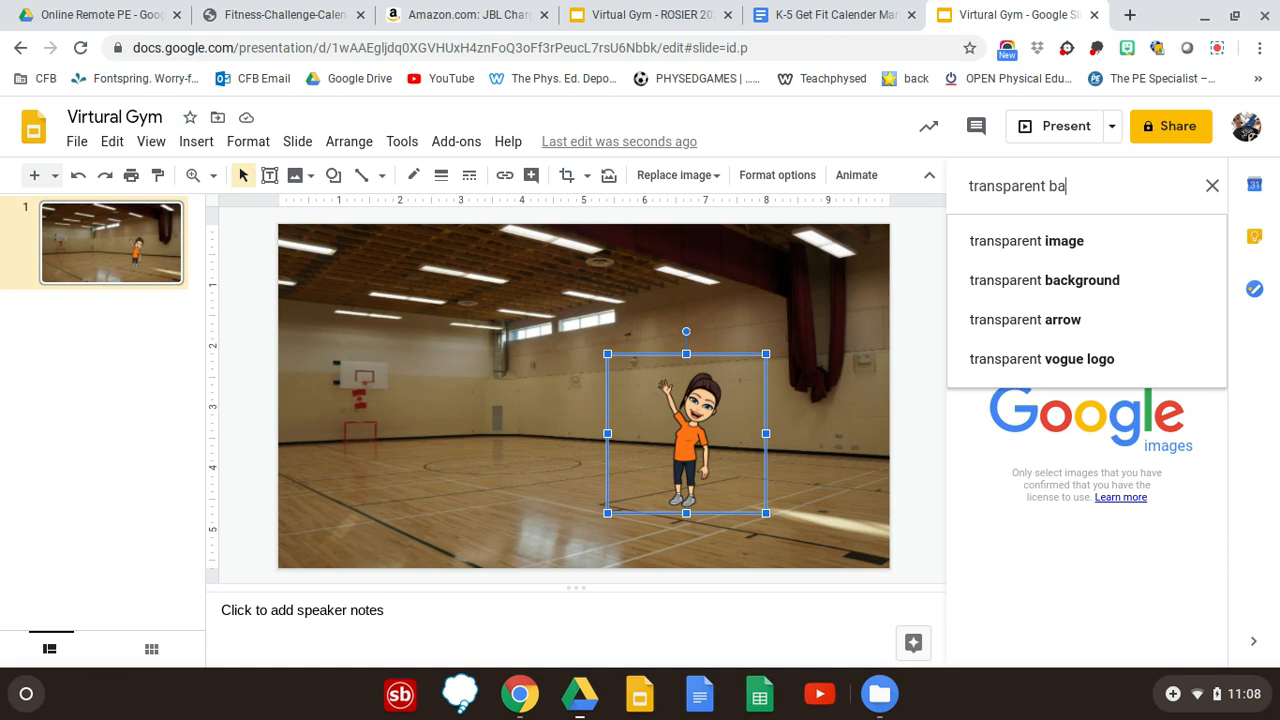
type("sketball")
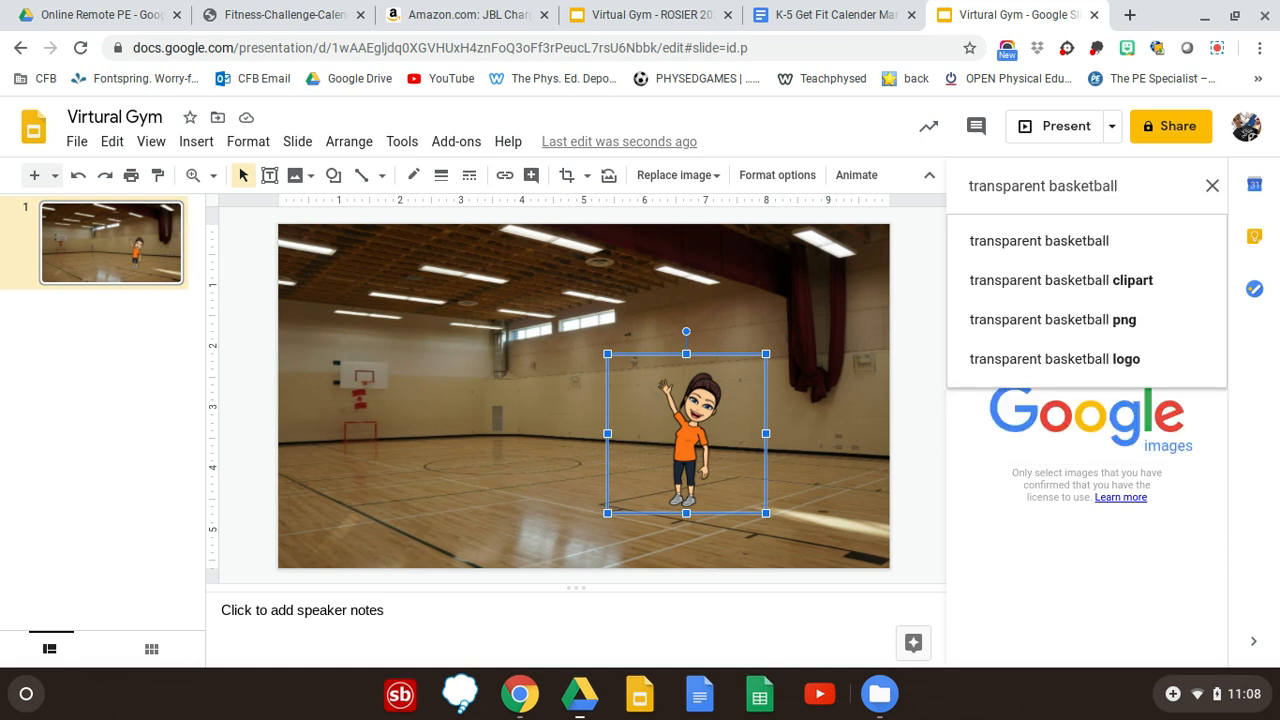
left_click(1048, 244)
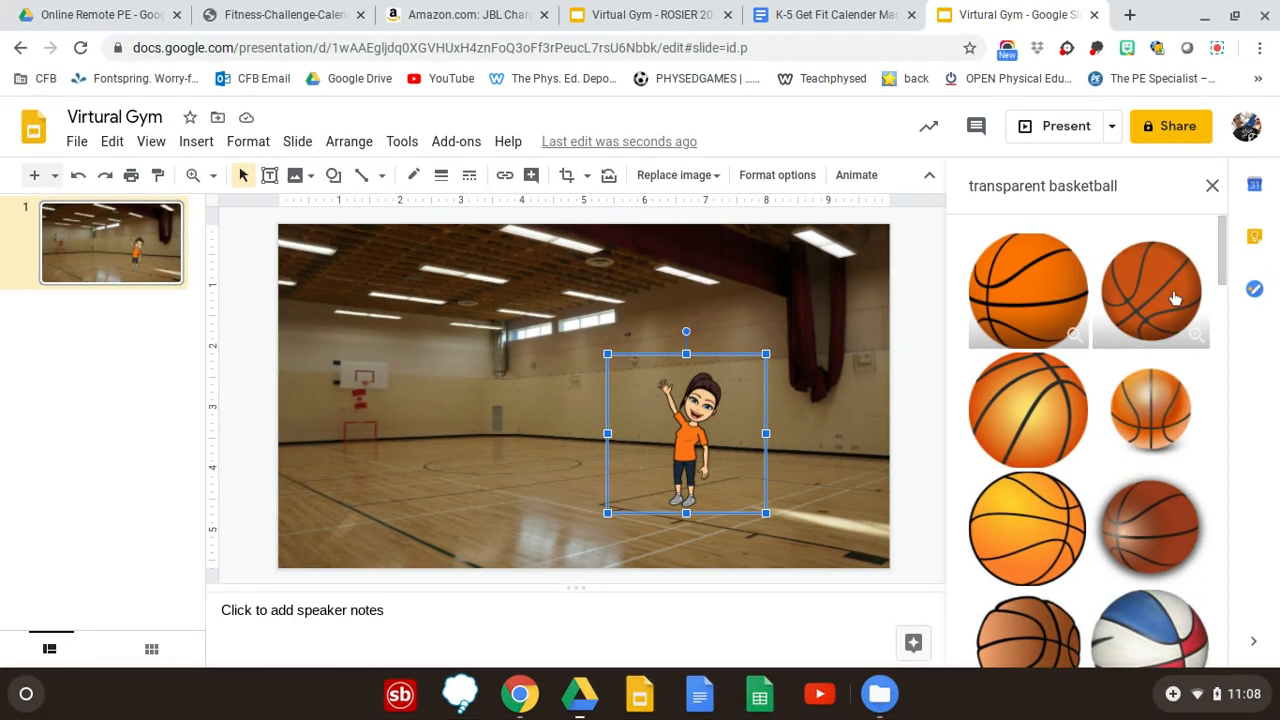
Step: Insert the orange basketball with the yellow centre highlight, and shrink it to a small ball on the gym floor beside the character
left_click(1031, 432)
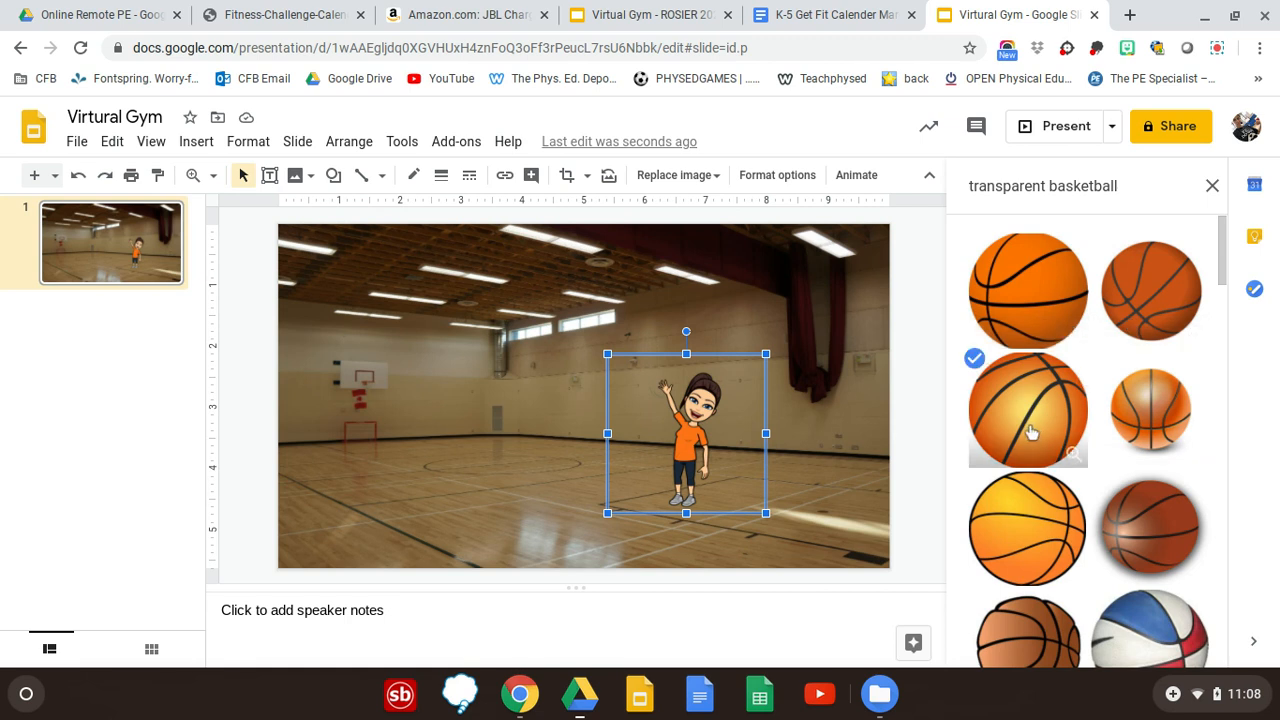
left_click(1179, 644)
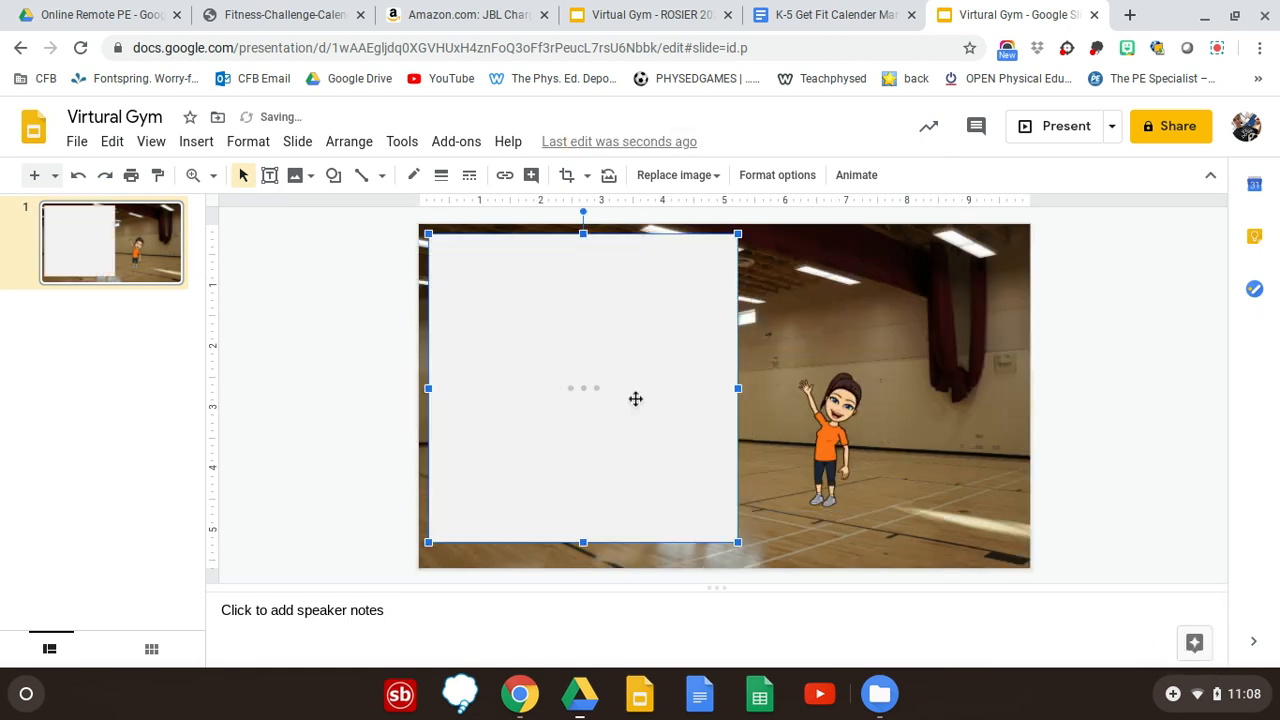
left_click_drag(426, 232, 618, 480)
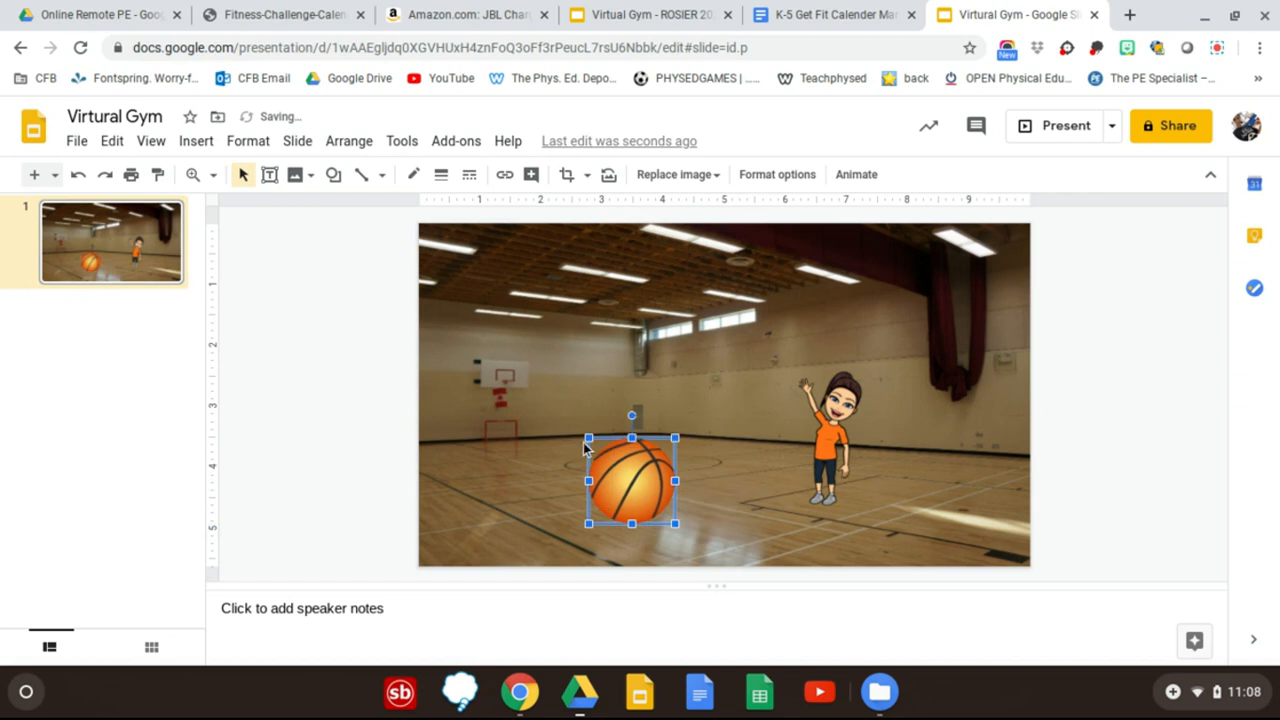
left_click_drag(589, 438, 609, 459)
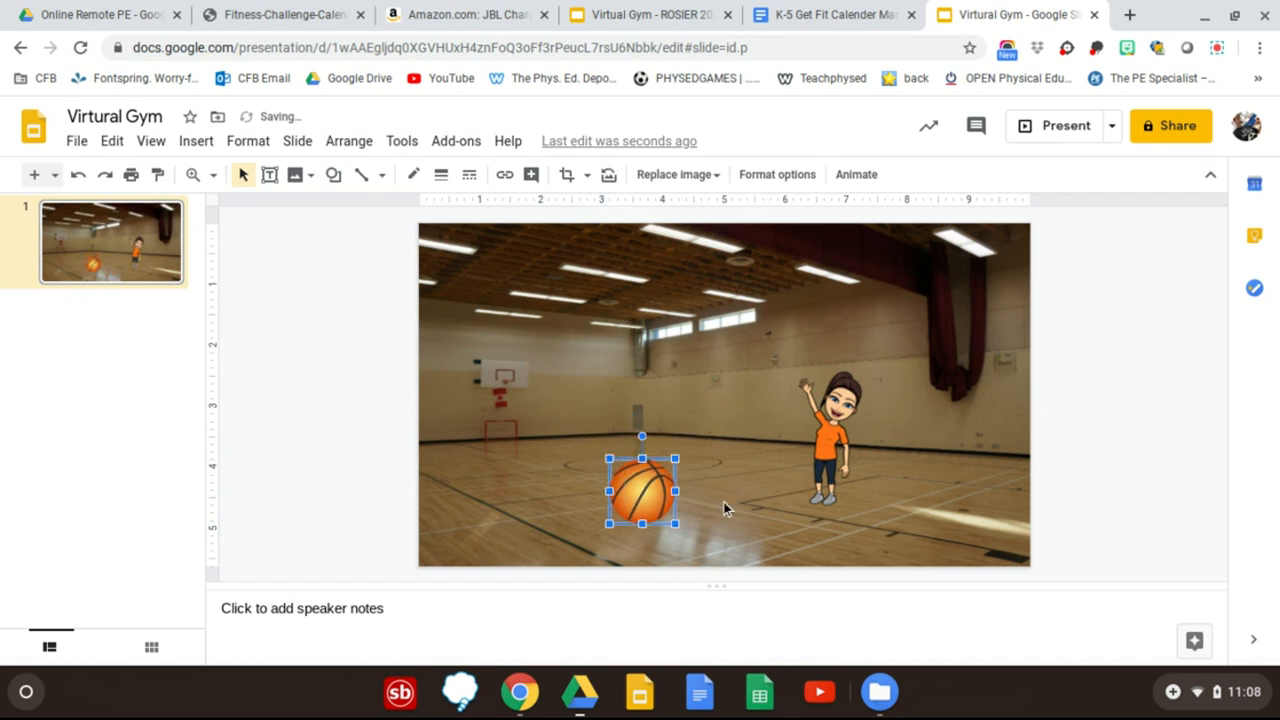
left_click(722, 506)
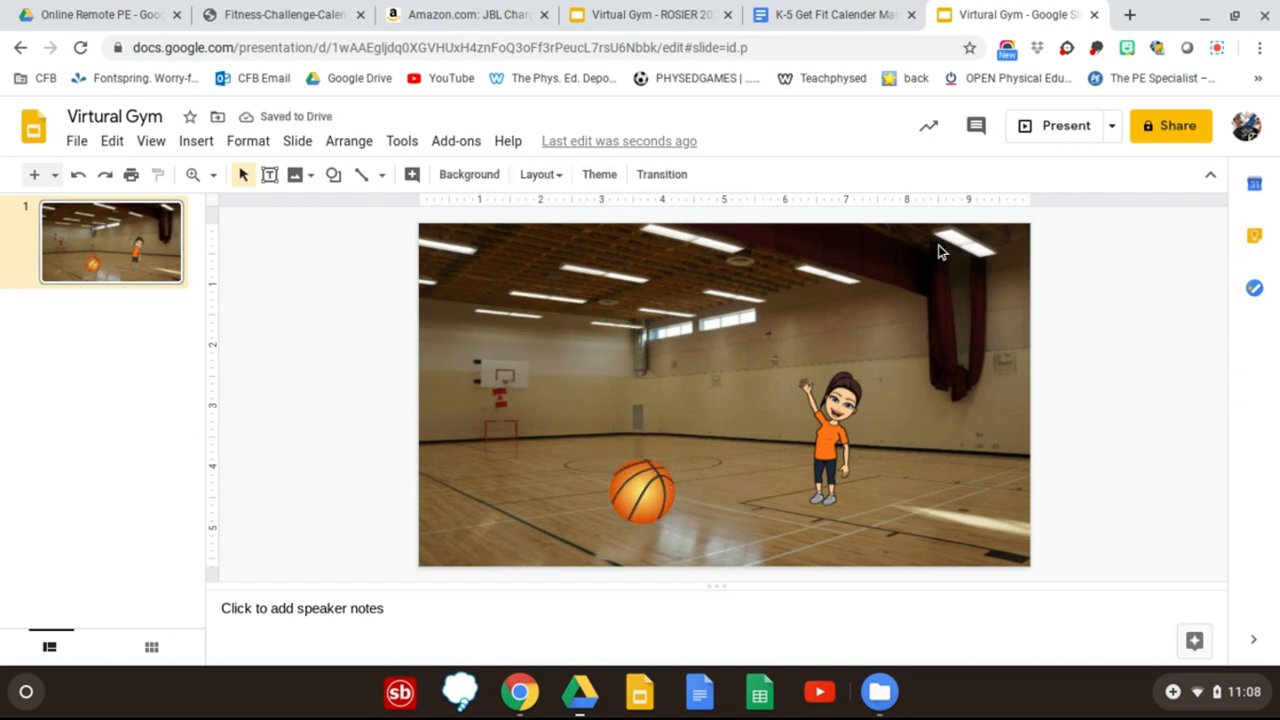
Step: Open YouTube in a new browser tab
left_click(1130, 15)
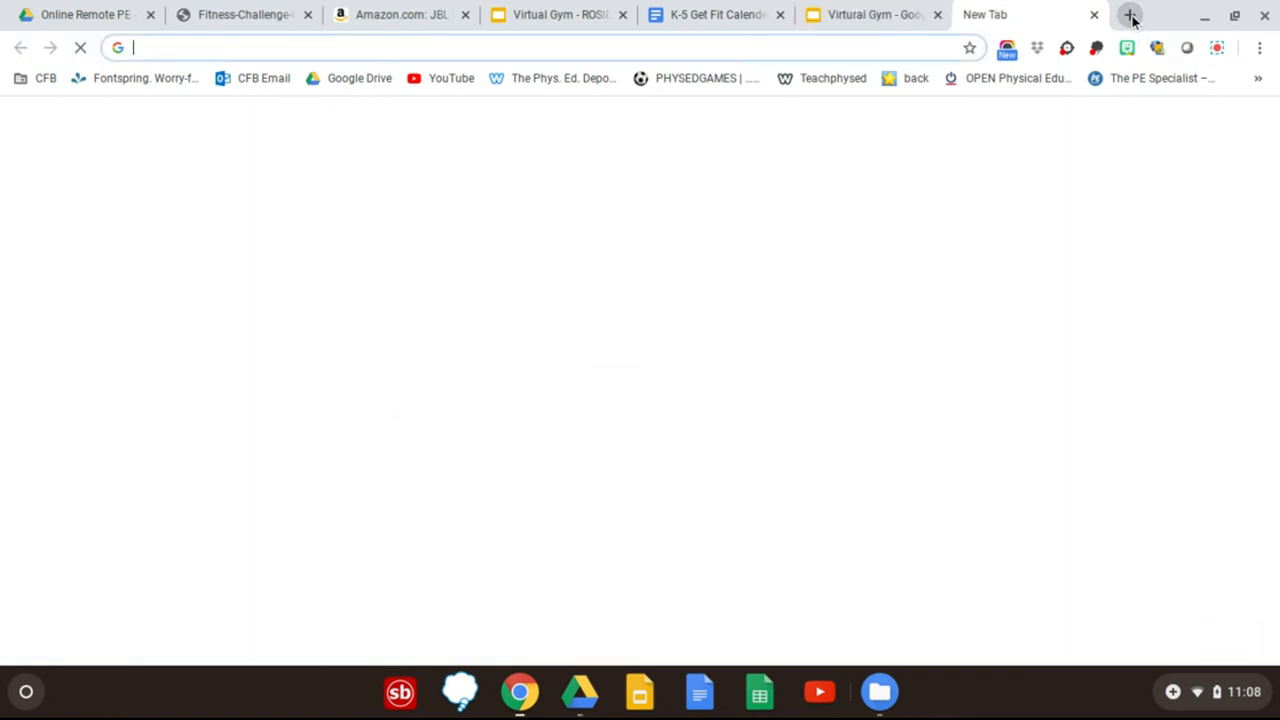
left_click(450, 79)
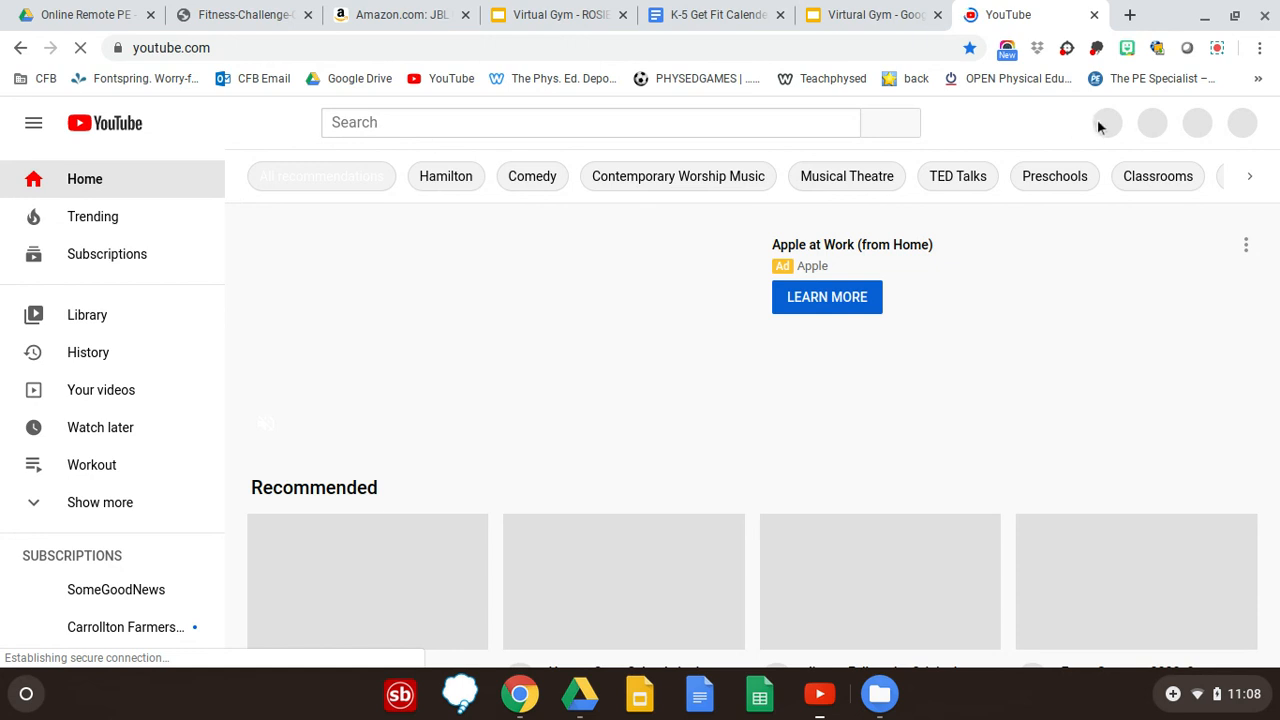
left_click(1218, 48)
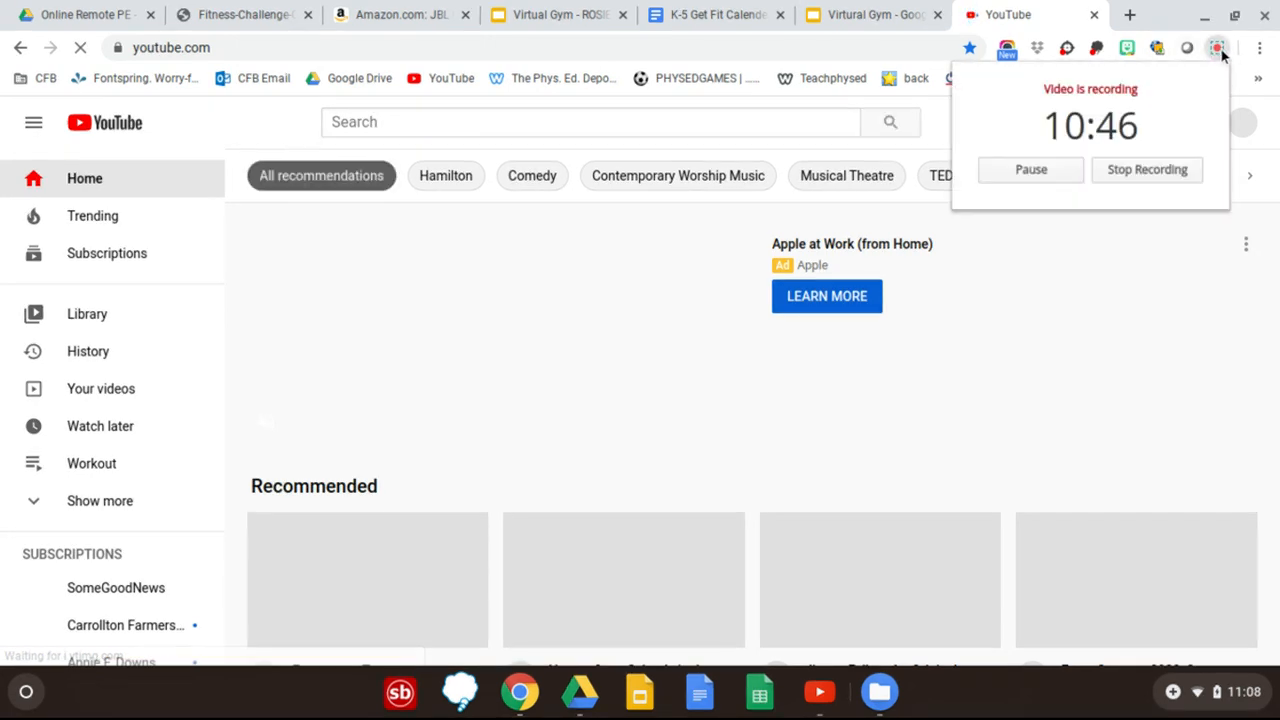
left_click(1032, 170)
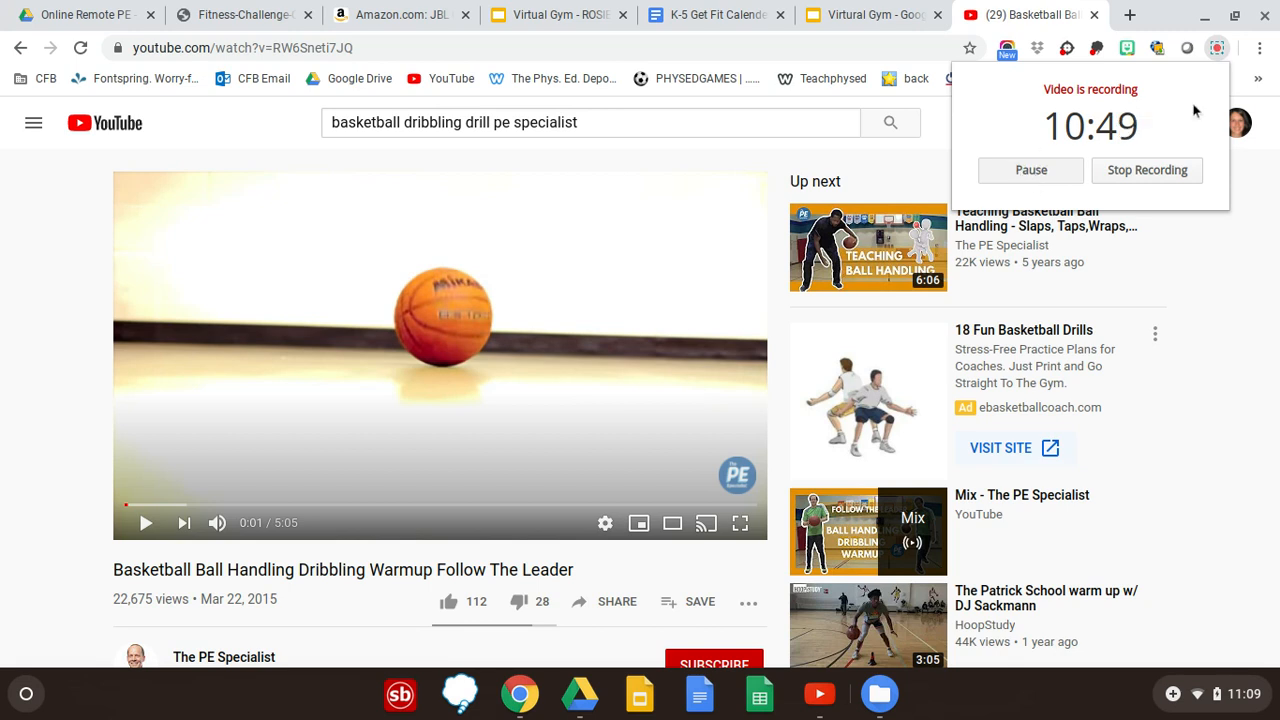
left_click(1163, 310)
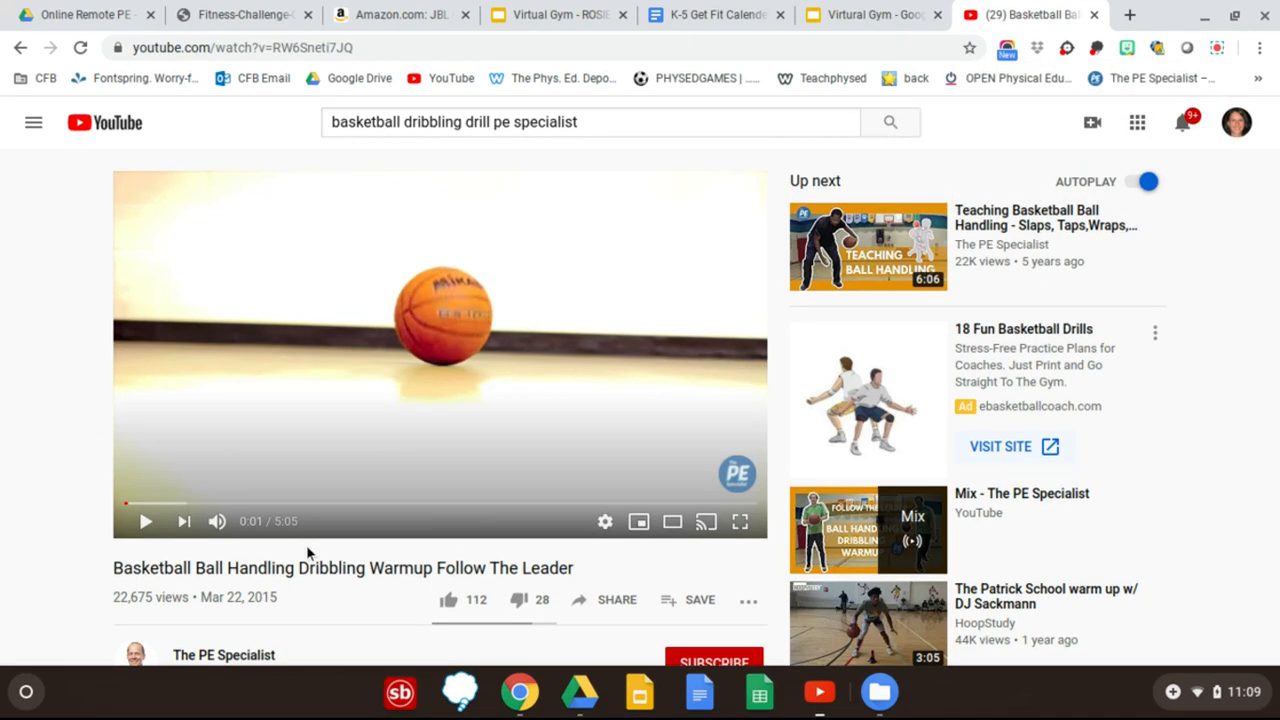
Step: Copy the share link of the YouTube video "Basketball Ball Handling Dribbling Warmup Follow The Leader"
left_click(611, 601)
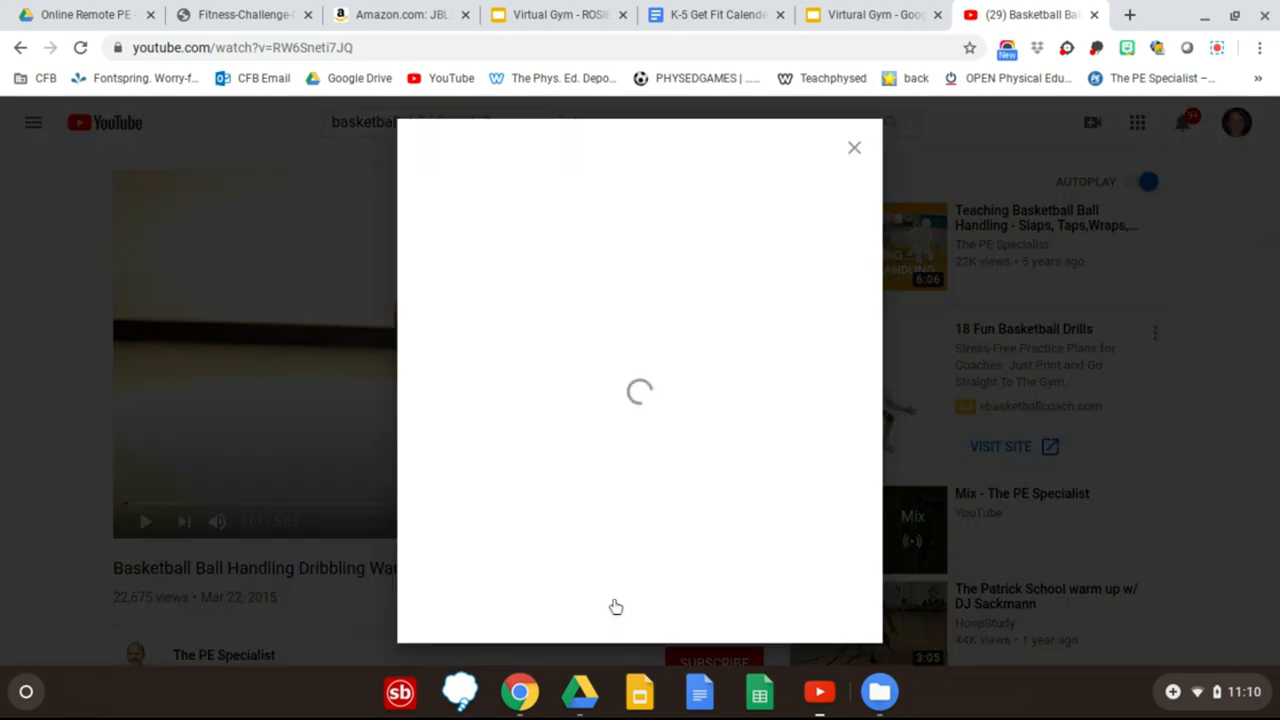
left_click(640, 416)
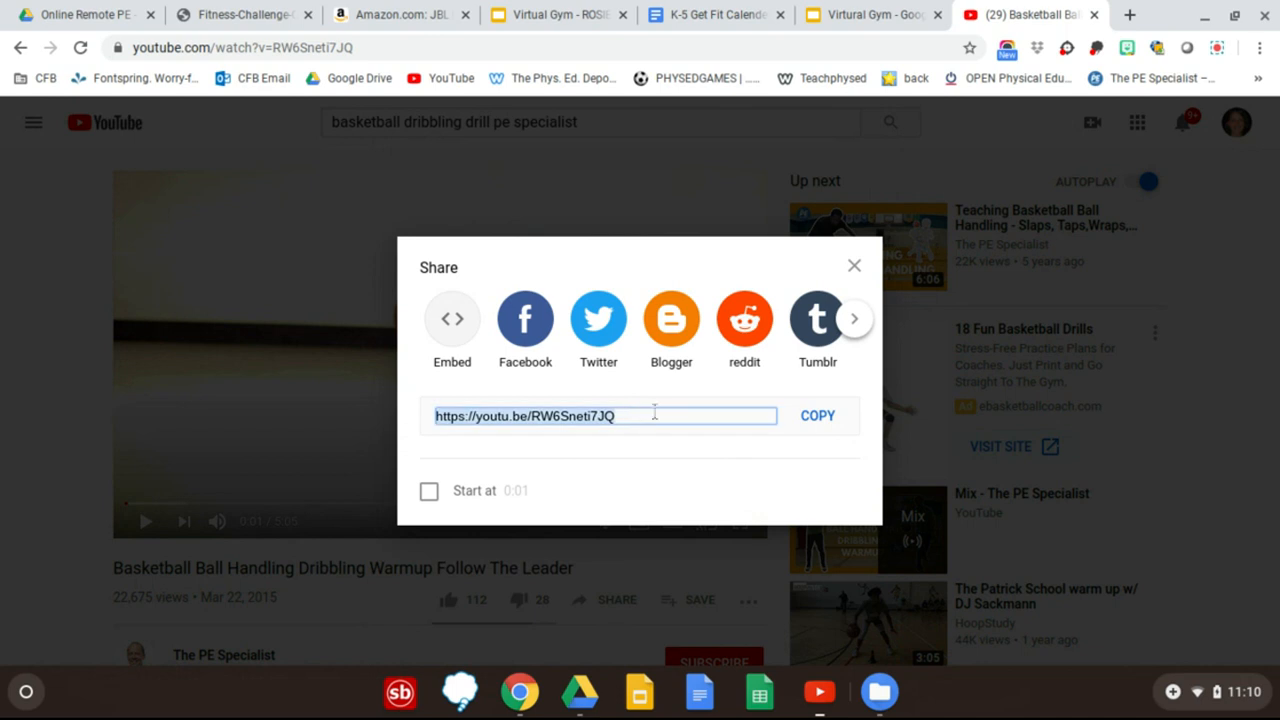
left_click(820, 424)
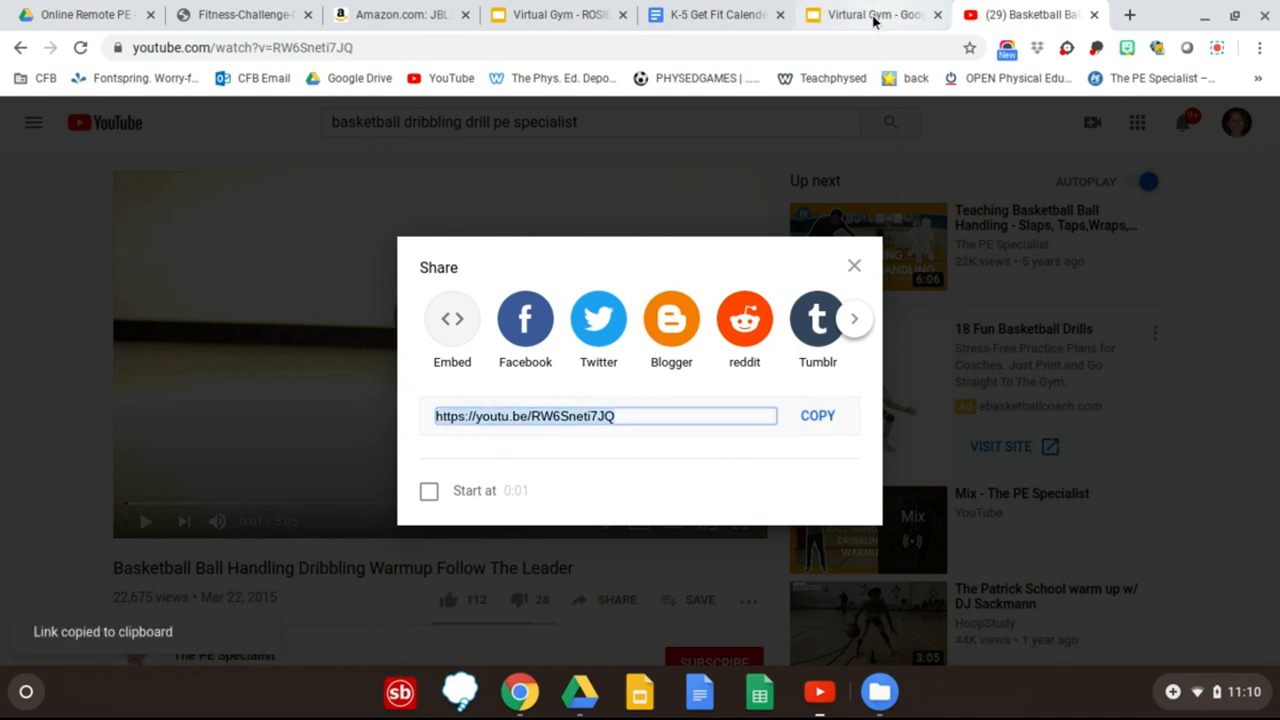
left_click(871, 16)
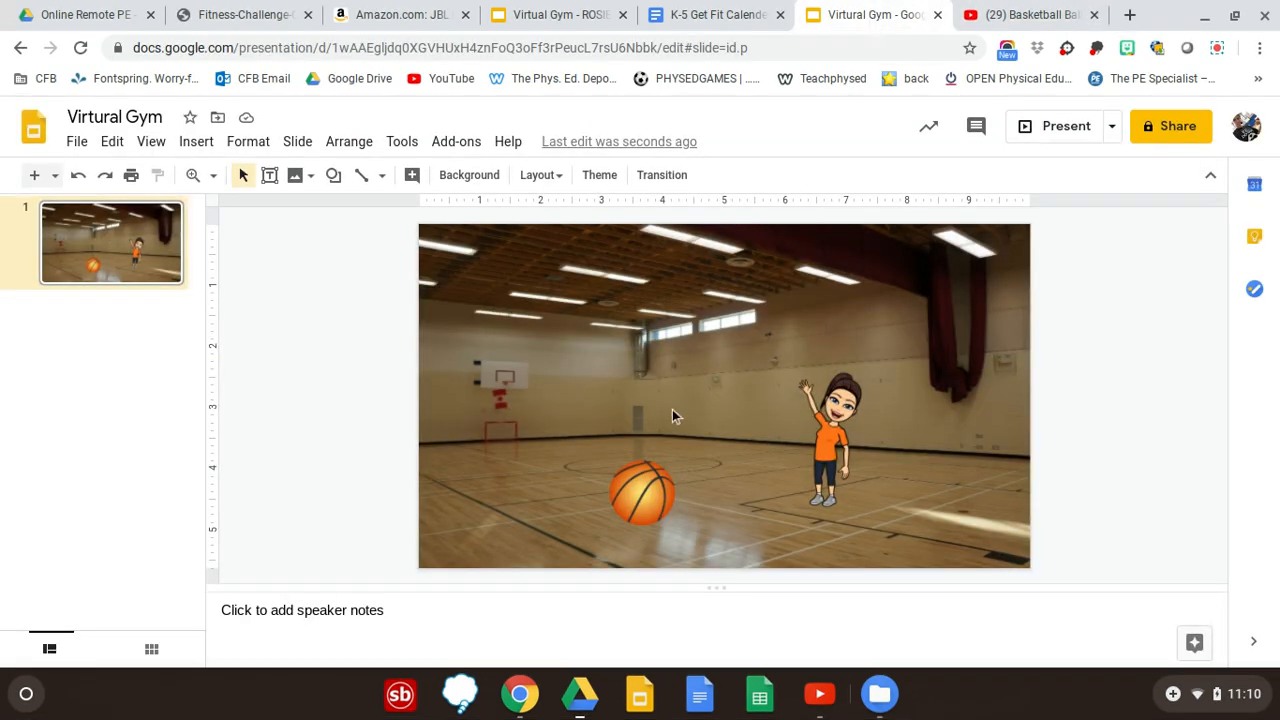
left_click(647, 492)
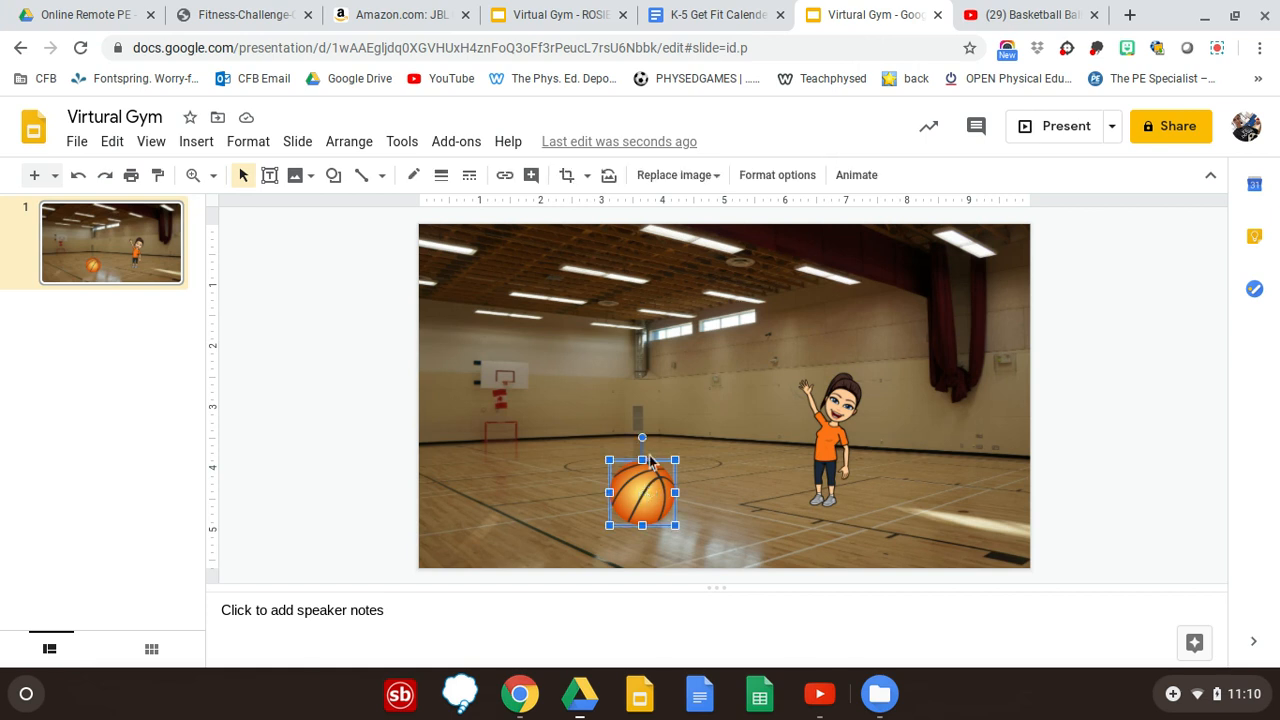
left_click(506, 176)
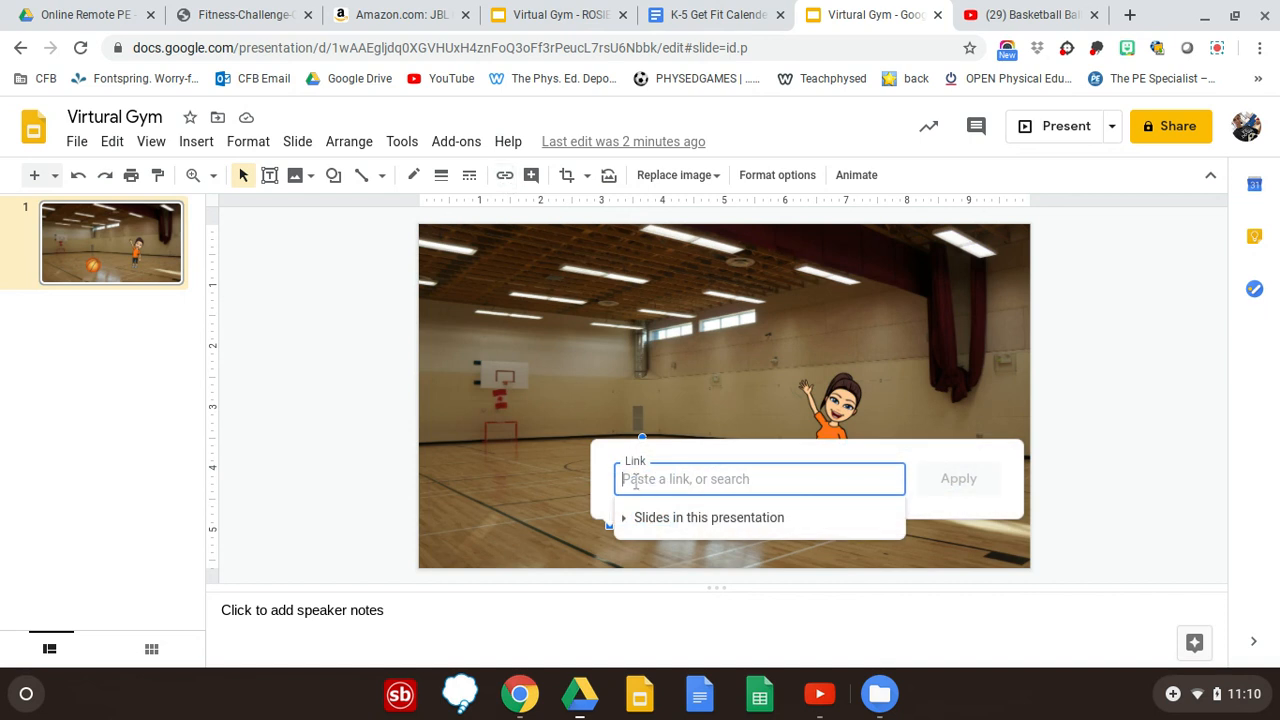
key("ctrl+v")
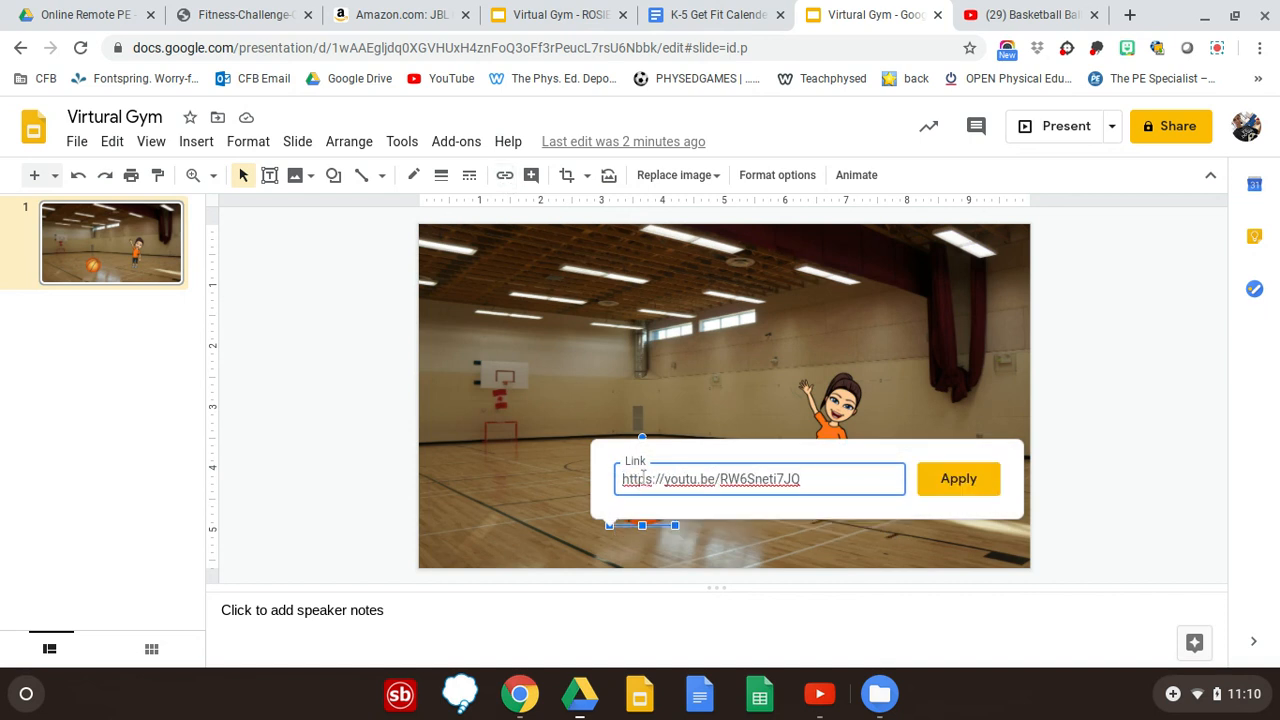
left_click(958, 480)
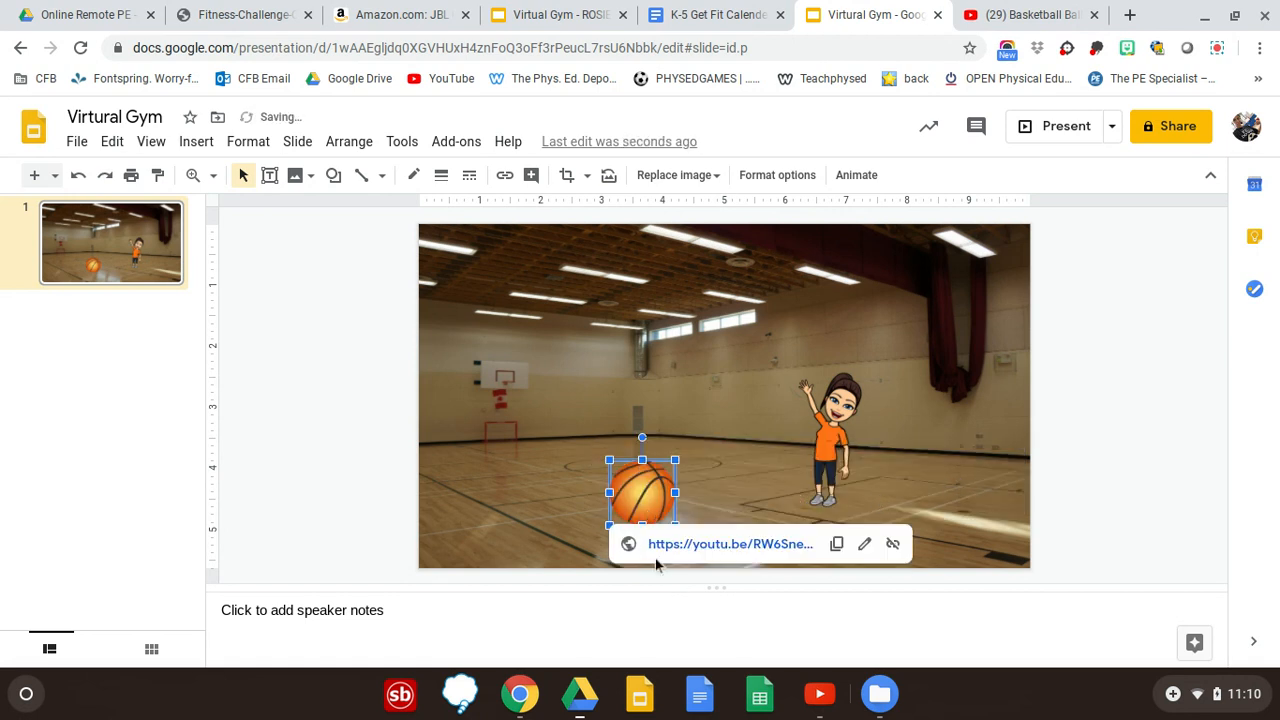
left_click(608, 335)
left_click_drag(610, 489, 480, 490)
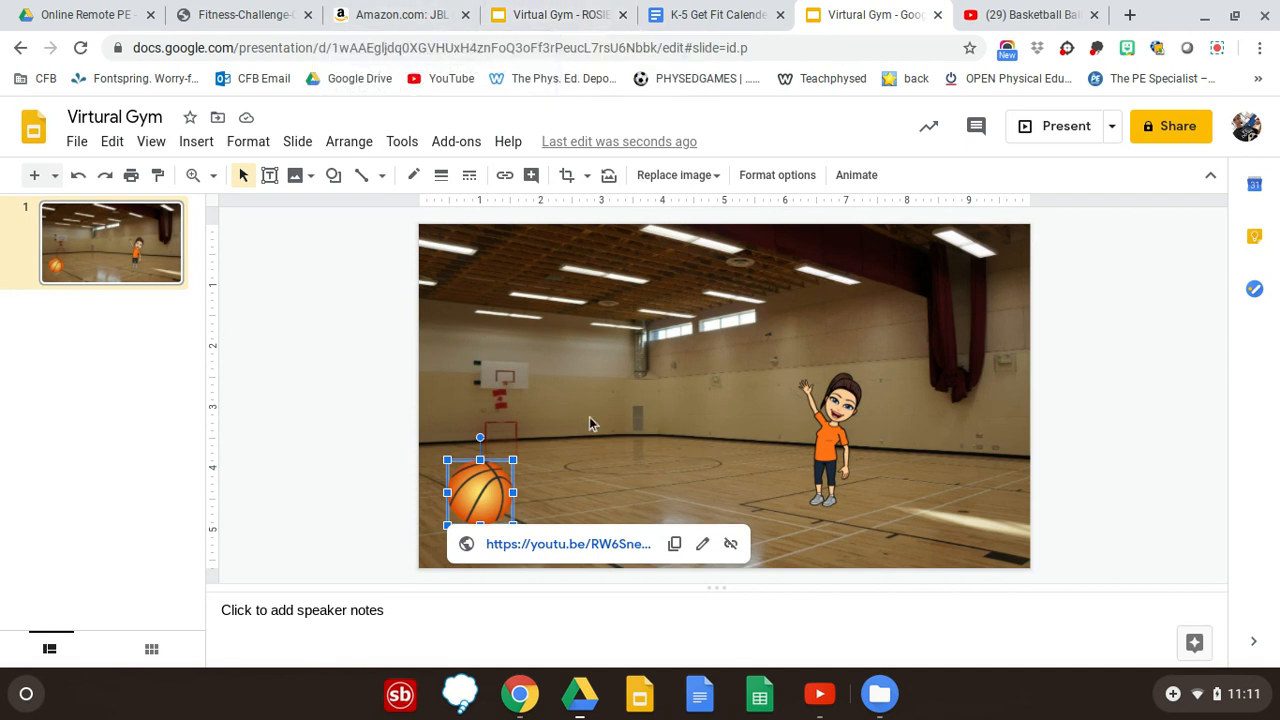
Step: Nudge the basketball up toward the red goal, and add a white-filled text box reading "Hi Class!" in the middle of the slide
left_click_drag(481, 489, 492, 470)
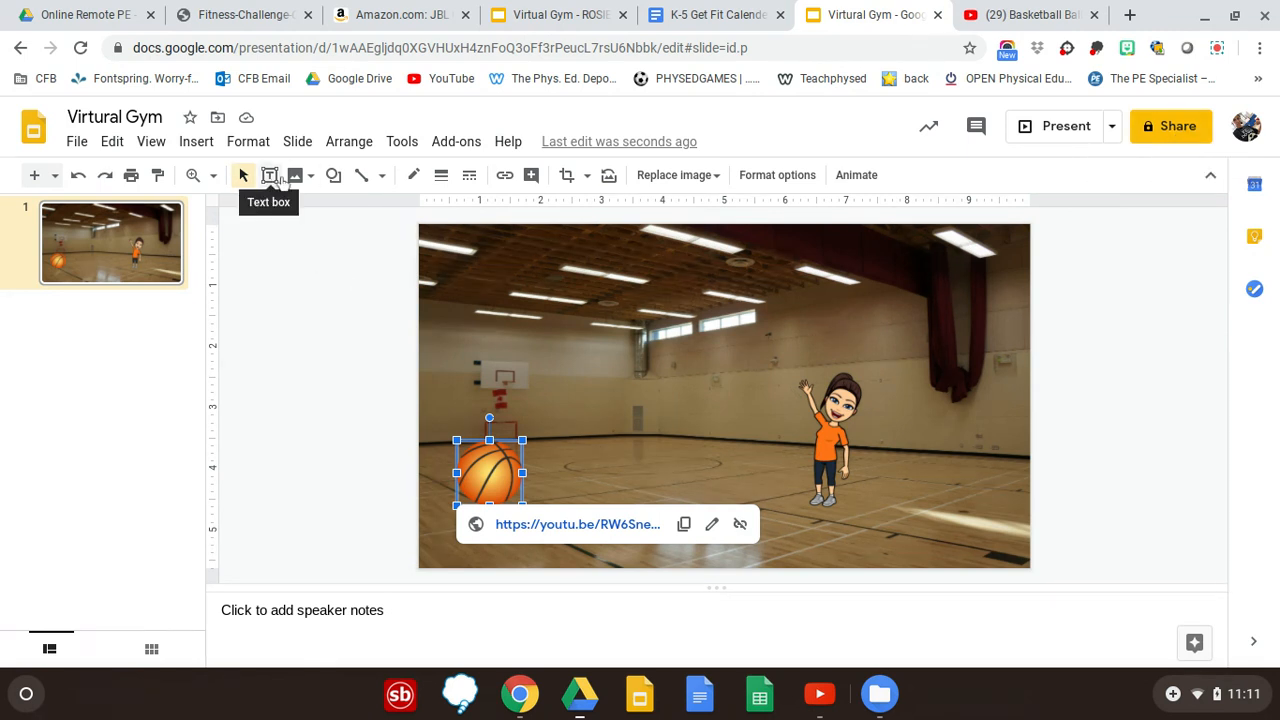
left_click(270, 177)
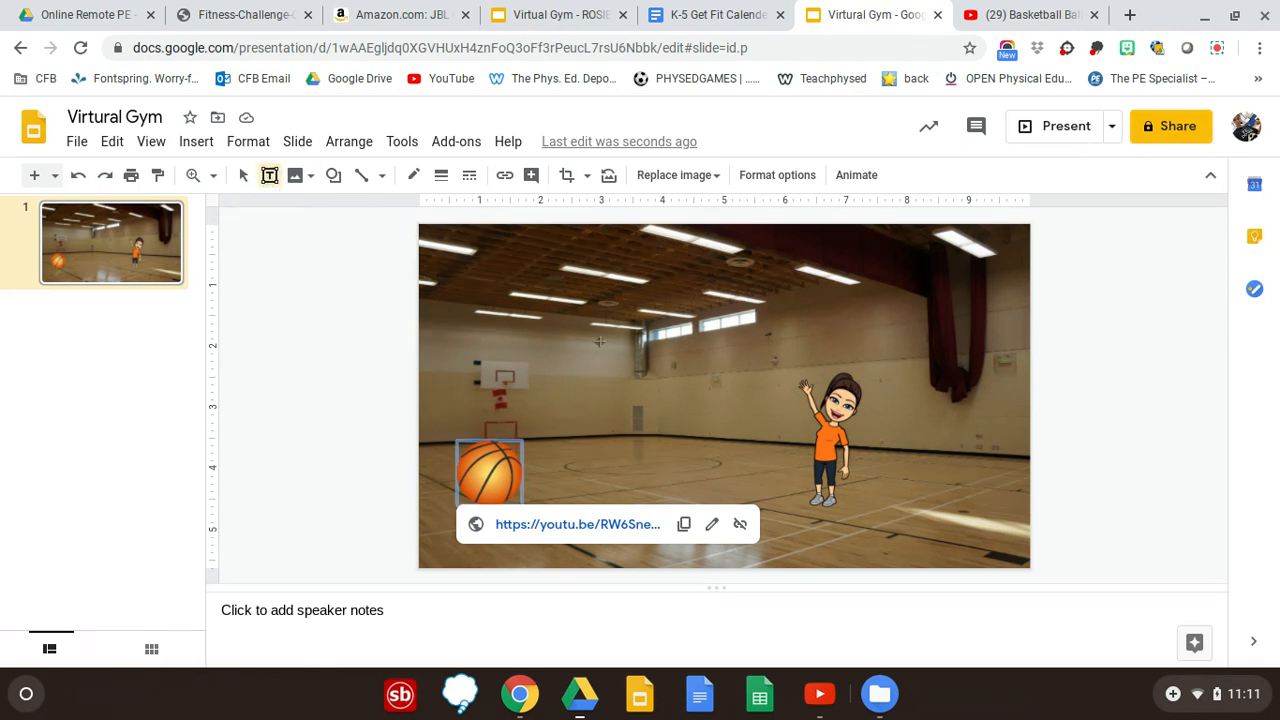
left_click_drag(570, 333, 759, 447)
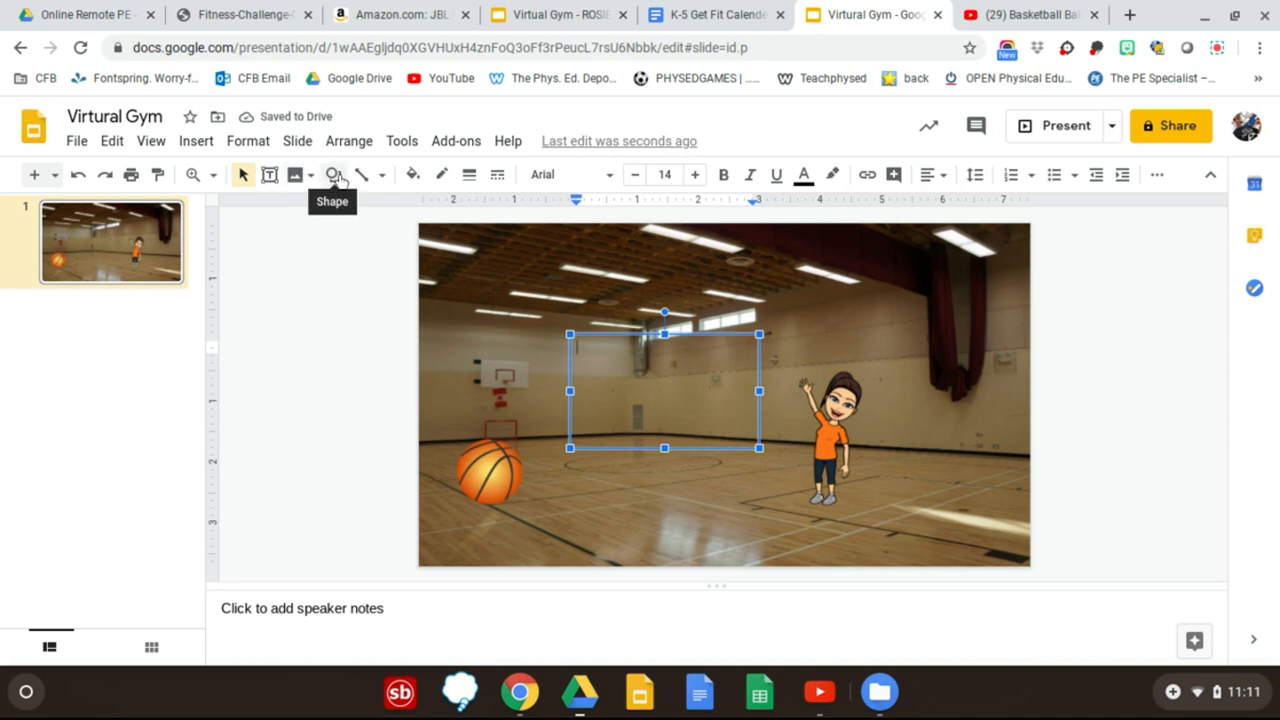
left_click(336, 177)
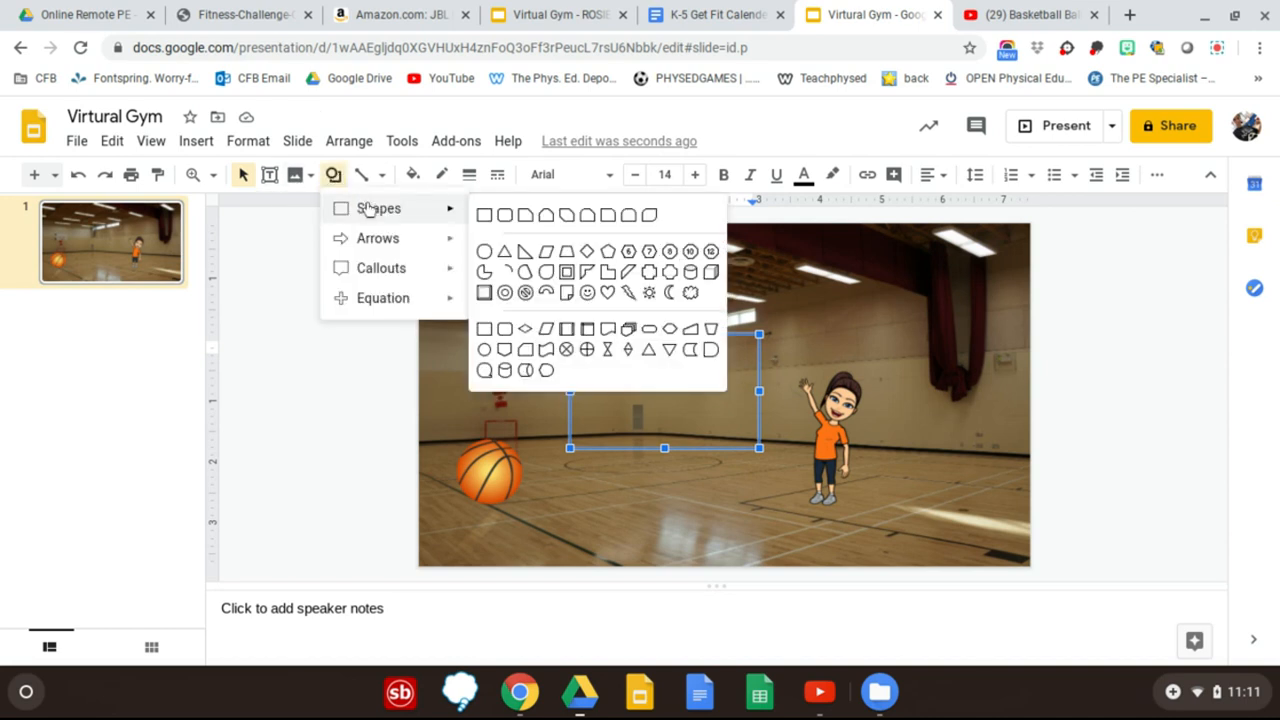
left_click(413, 176)
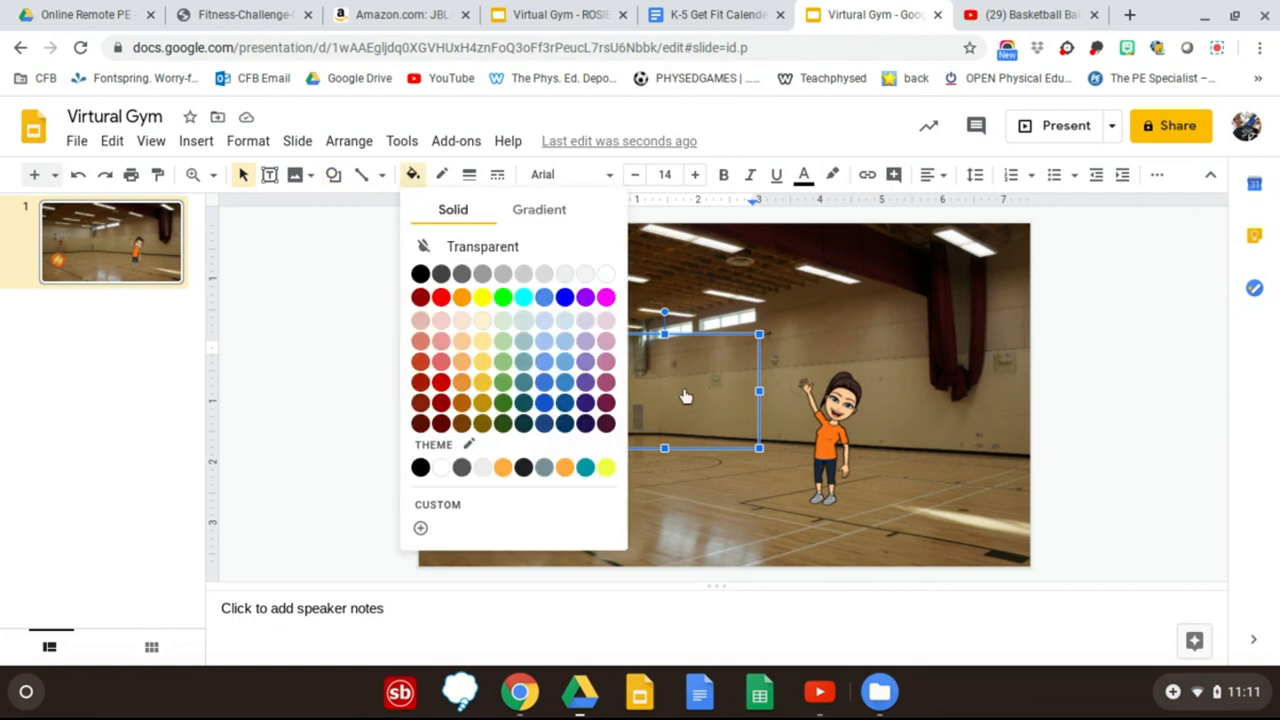
left_click(606, 273)
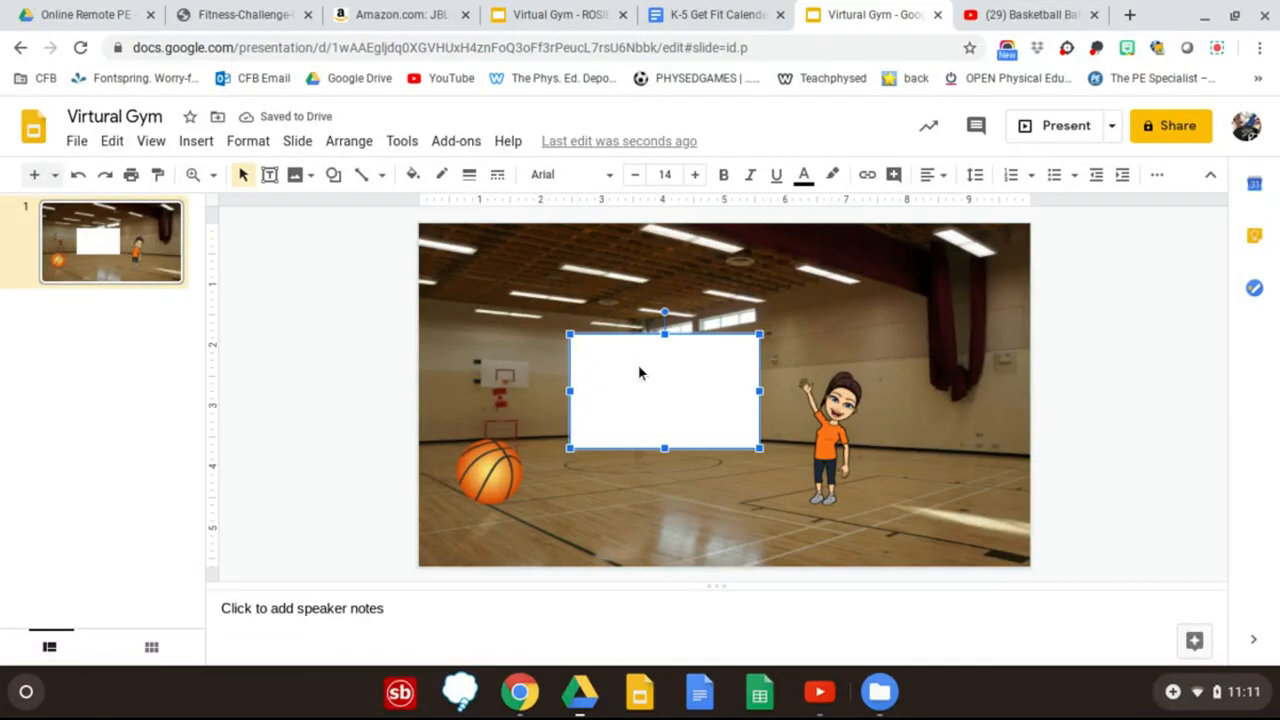
type("Hi Class!")
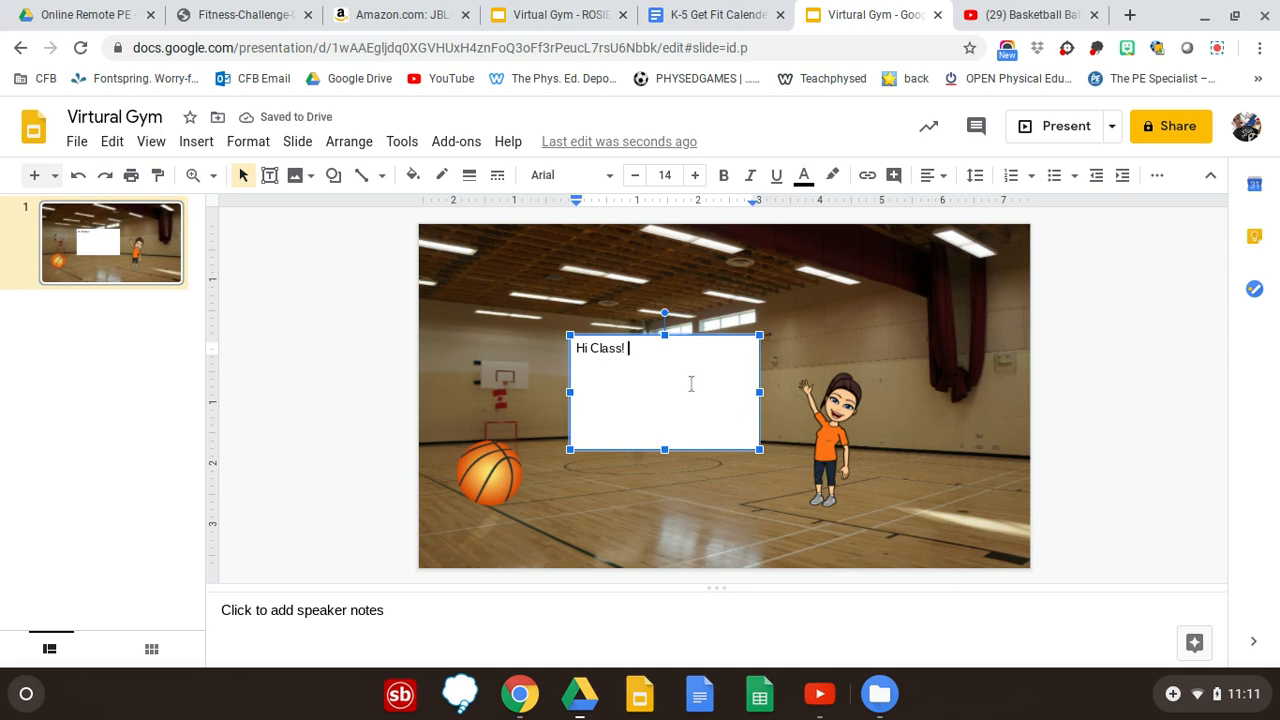
Step: Move the "Hi Class!" text box over the character and send it backward two levels so it sits behind her
left_click_drag(694, 336, 837, 311)
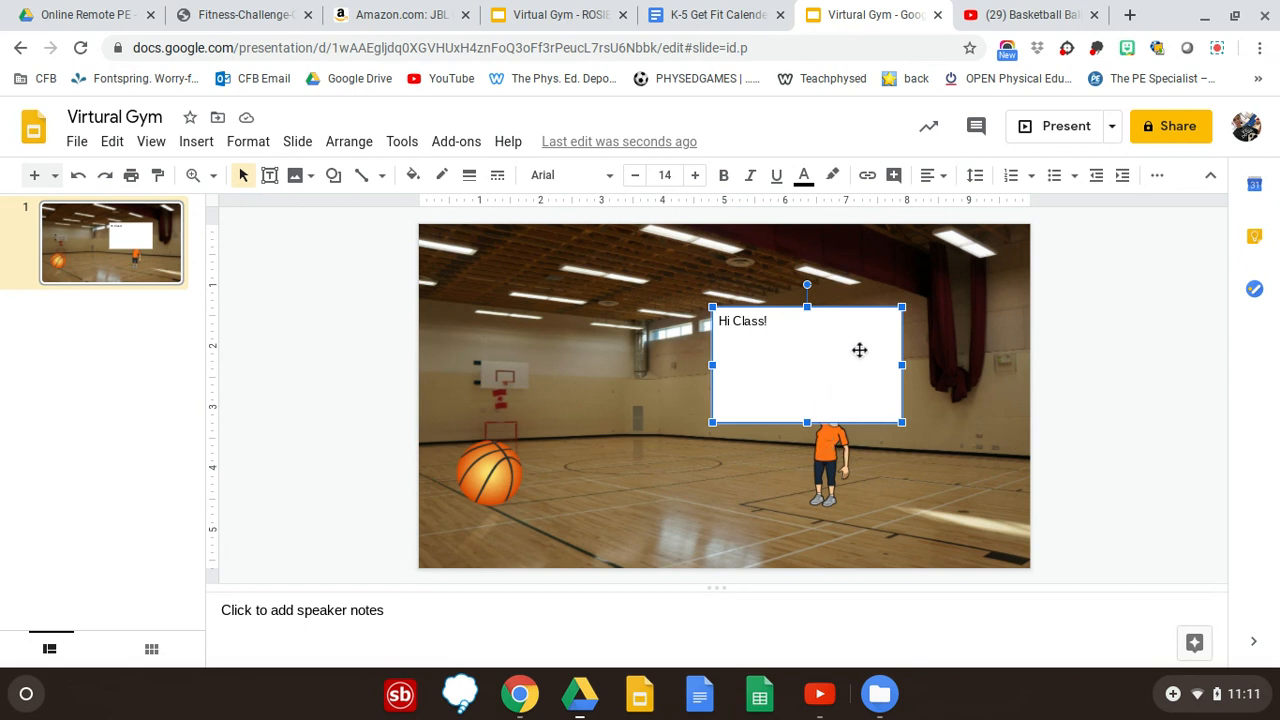
right_click(858, 338)
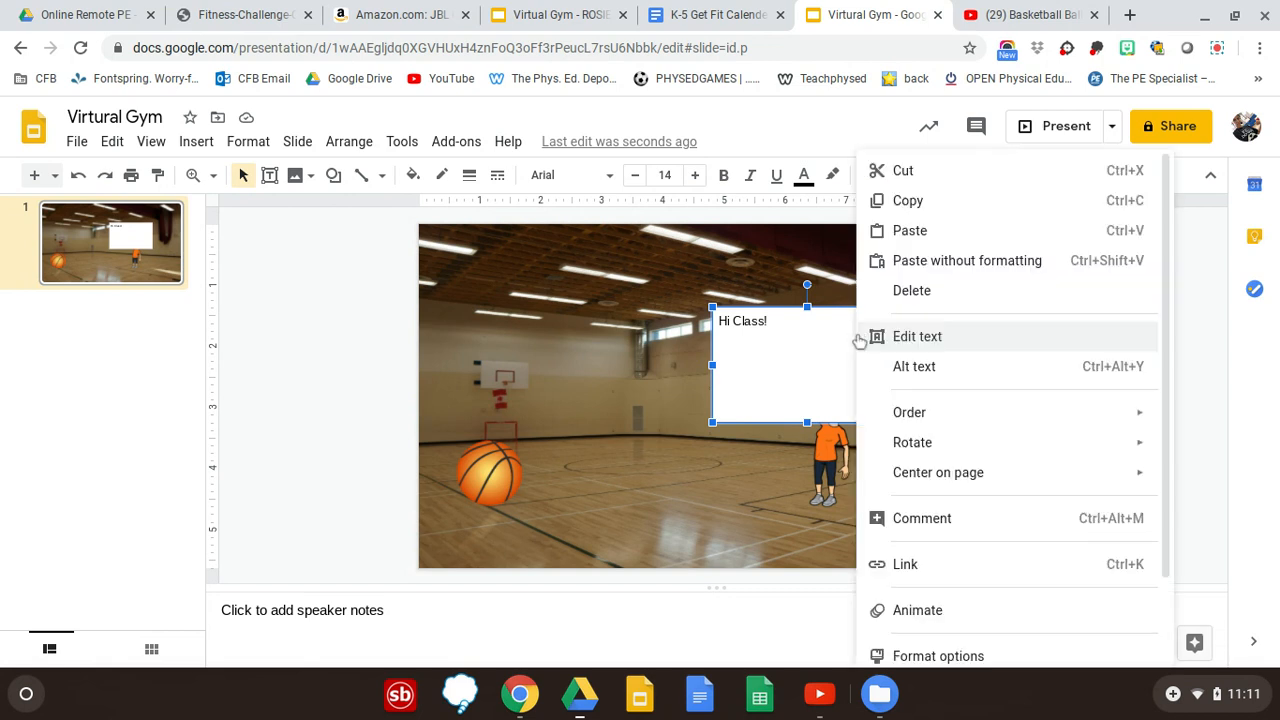
mouse_move(900, 415)
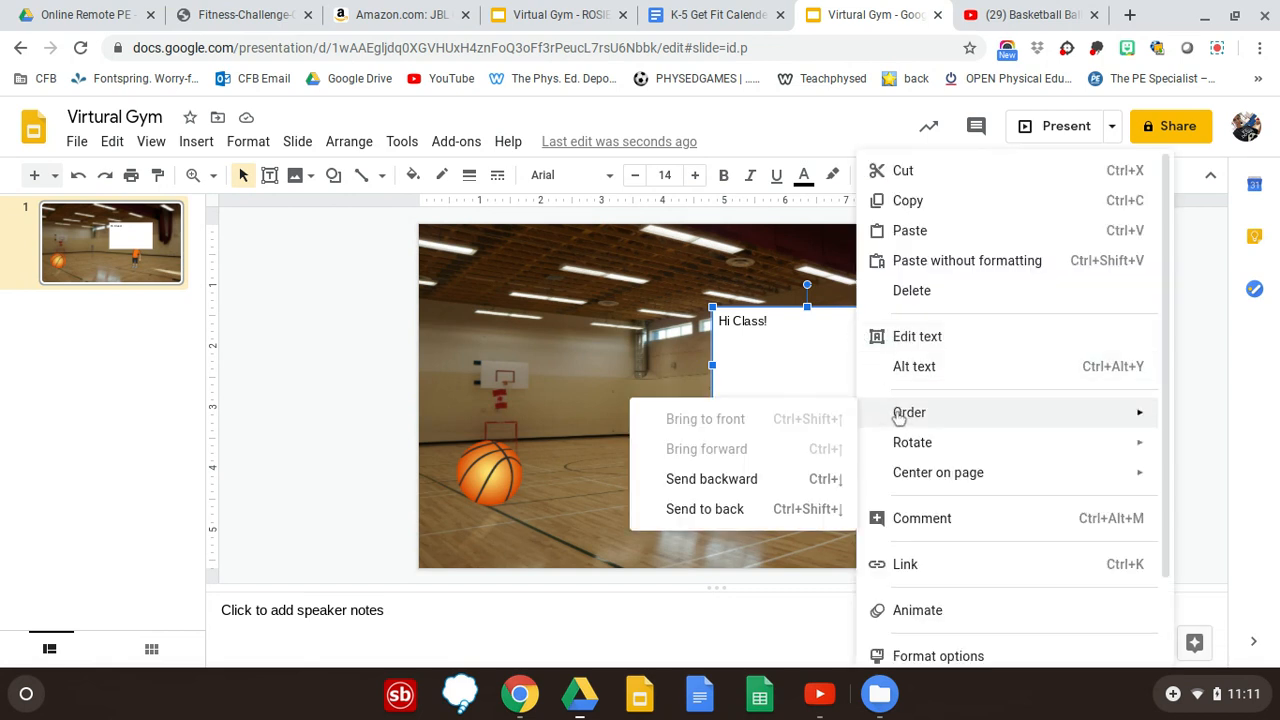
left_click(743, 480)
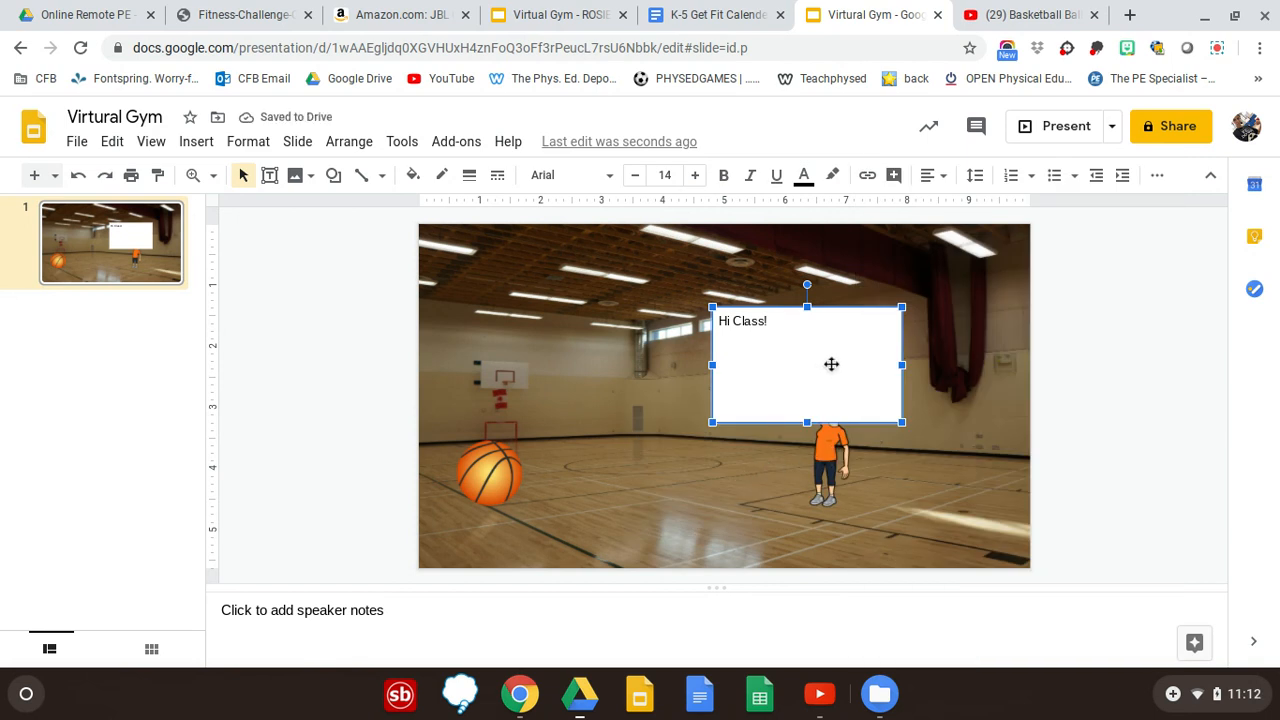
right_click(884, 345)
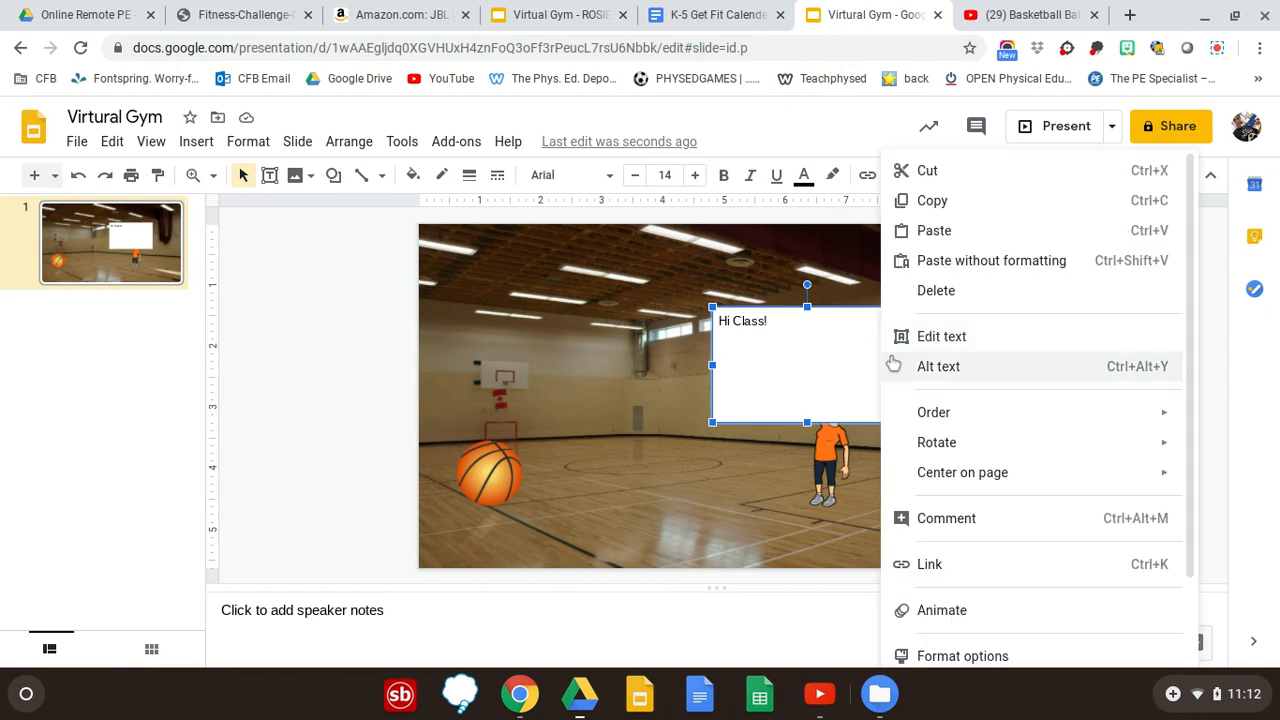
mouse_move(903, 420)
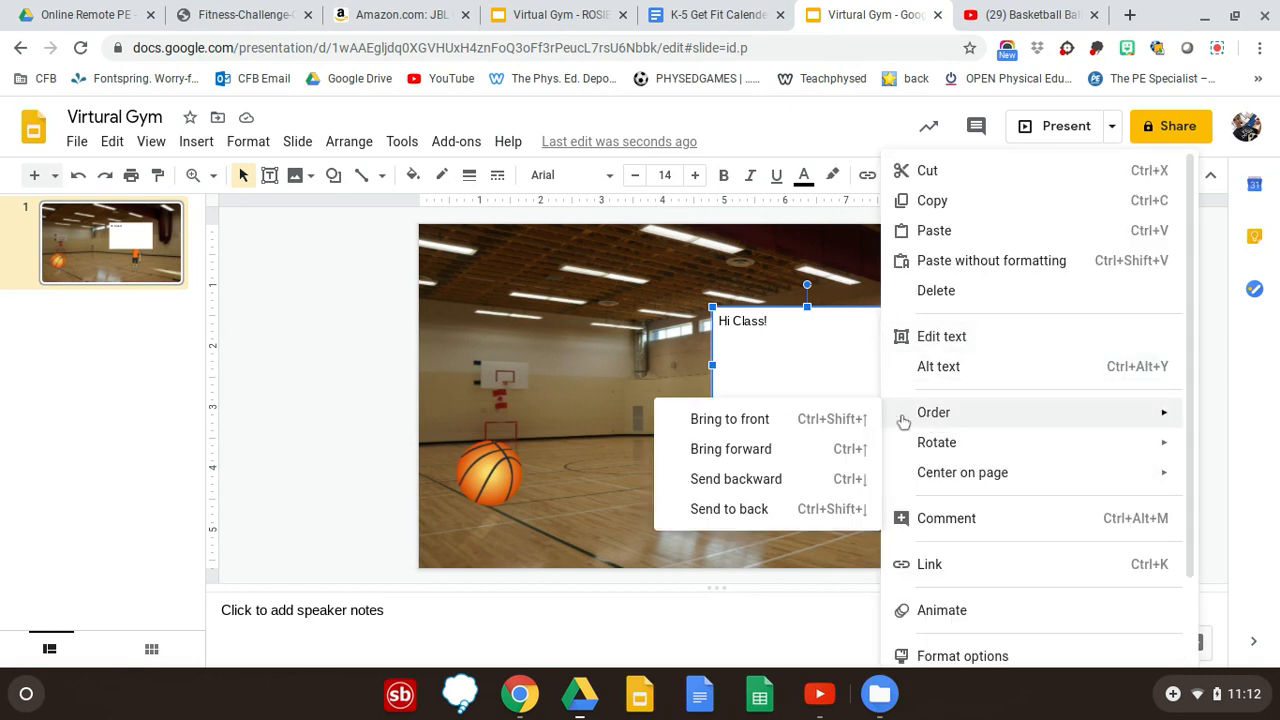
left_click(768, 486)
Step: Shift and shrink the "Hi Class!" box to frame the character's upper body, and tilt it slightly counter-clockwise
left_click_drag(806, 354, 837, 357)
left_click_drag(742, 309, 782, 353)
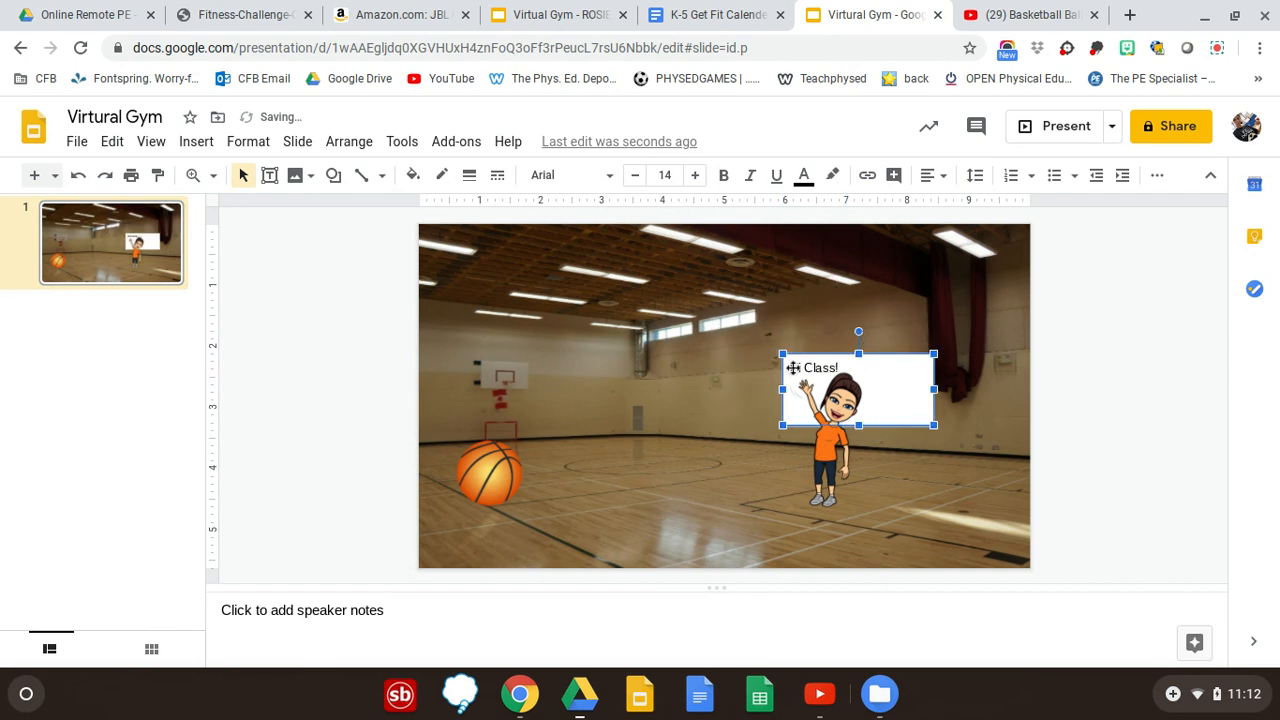
left_click_drag(782, 353, 748, 329)
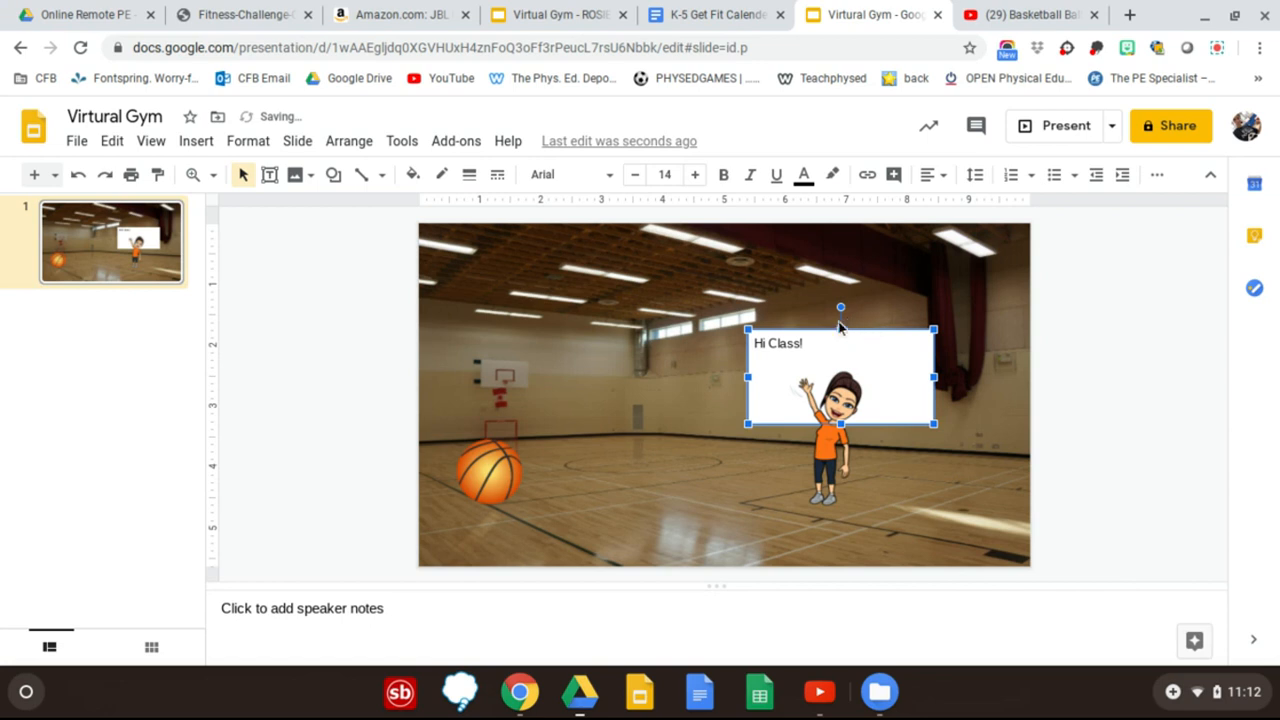
left_click_drag(840, 305, 833, 305)
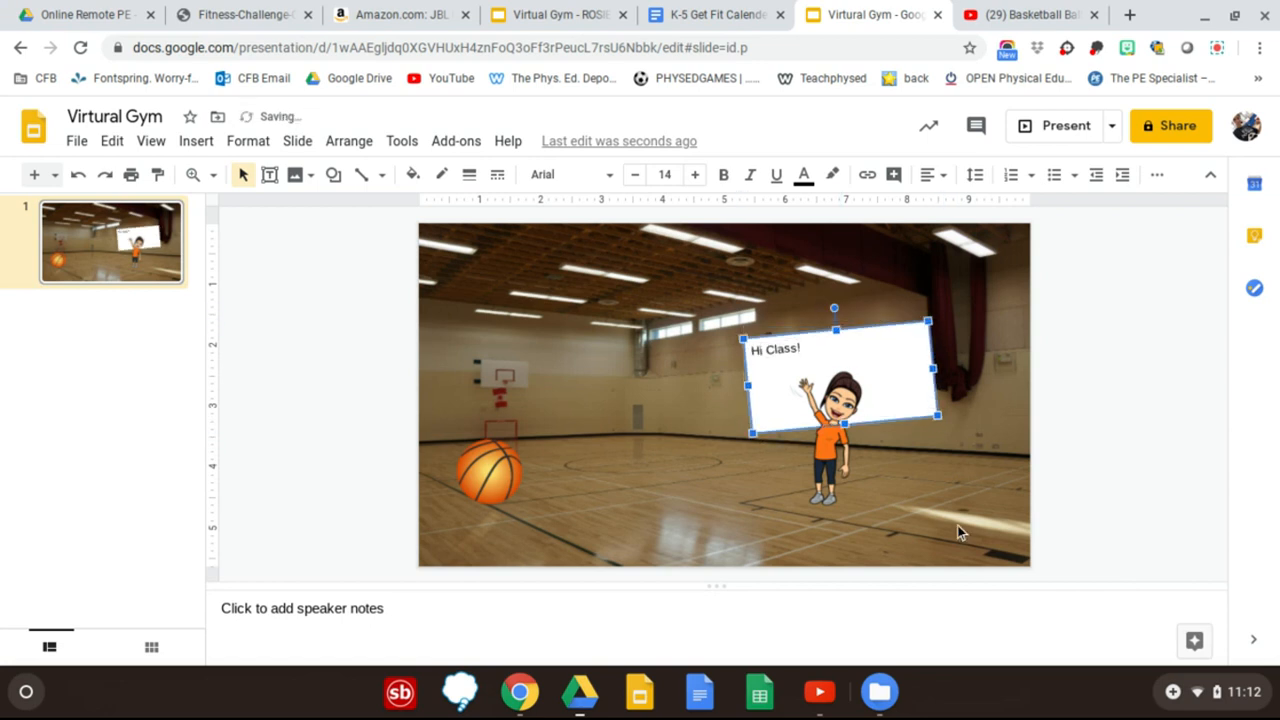
left_click(898, 440)
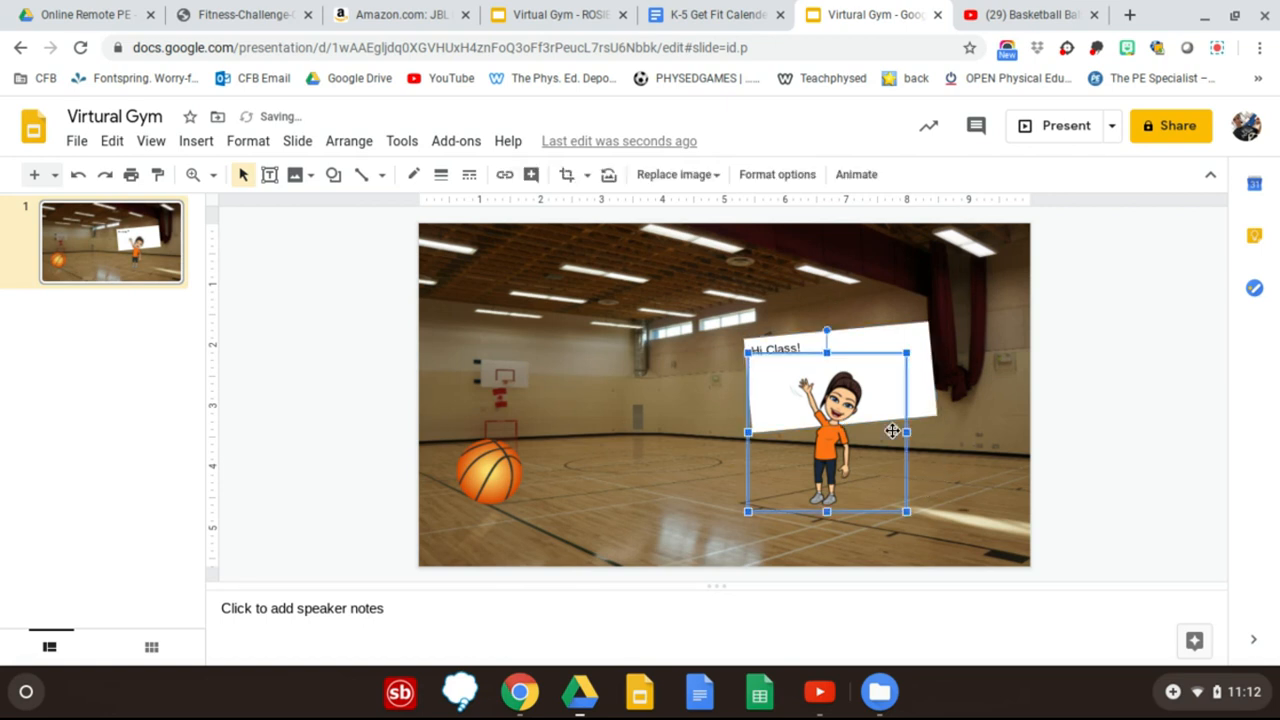
Step: Look at the welcome board on the example Blair Virtual Gym slide, and return to the gym slide being edited
left_click(533, 26)
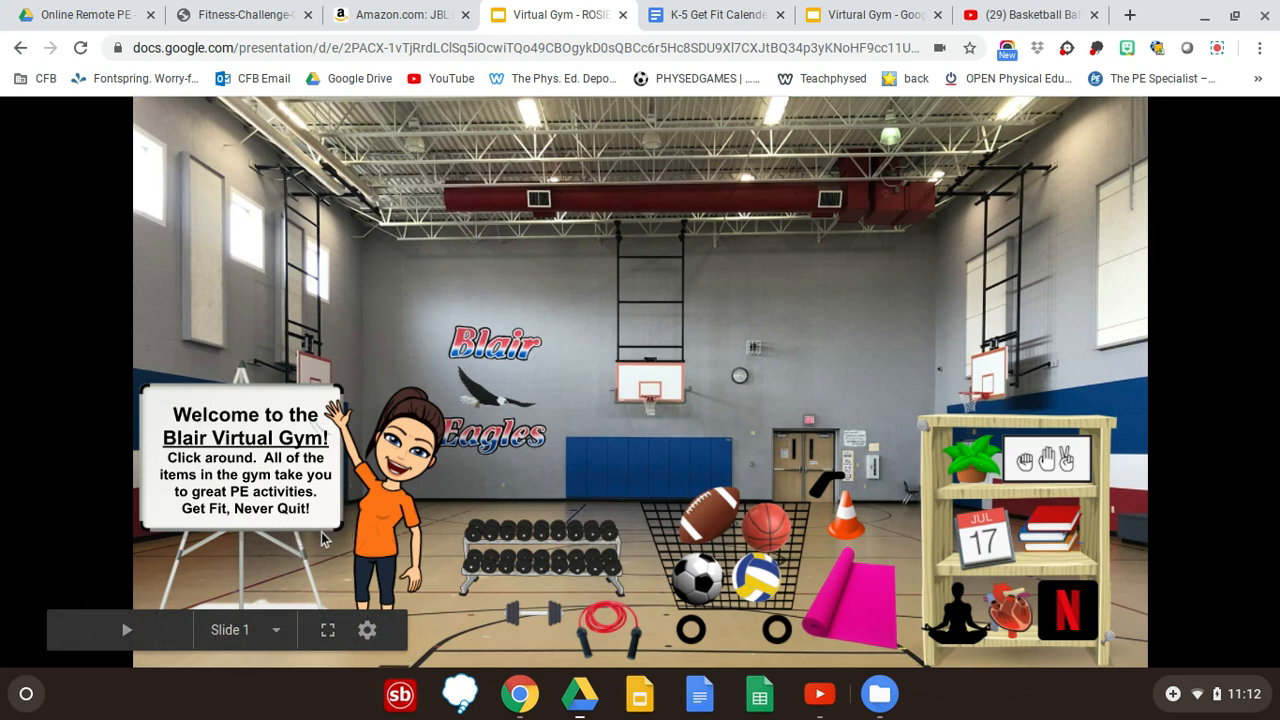
left_click(871, 18)
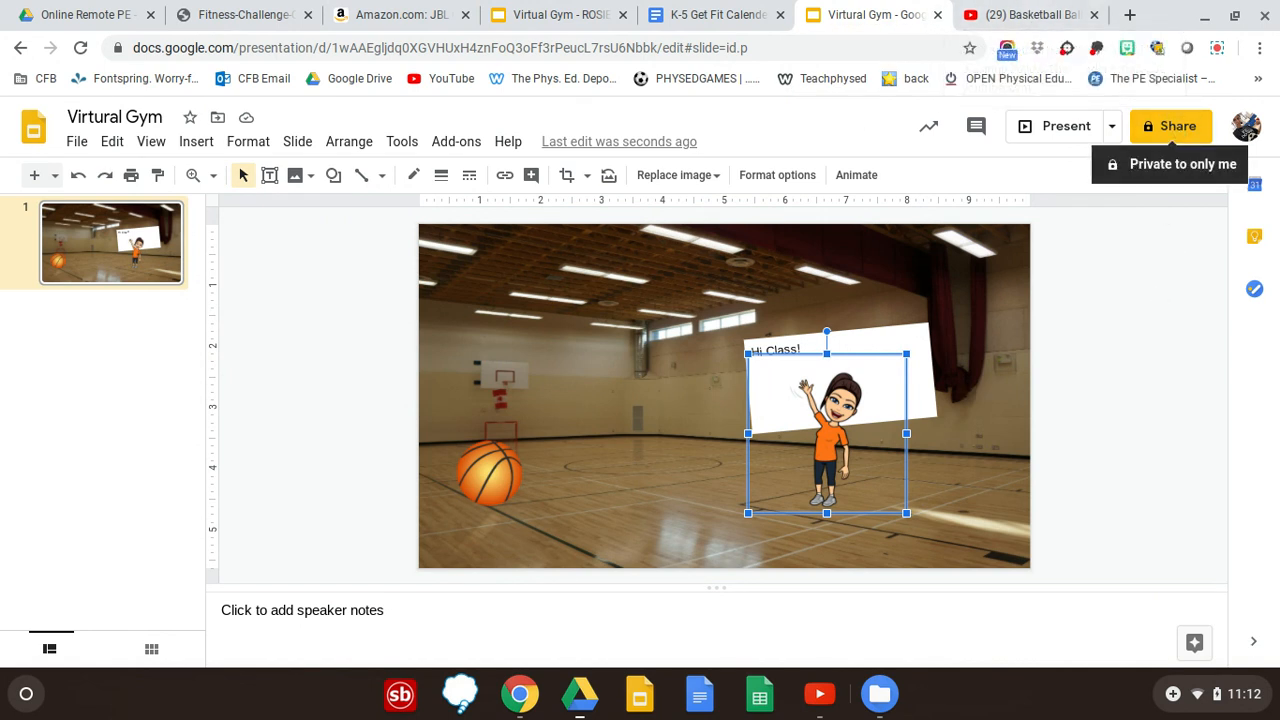
Step: Set the presentation's link sharing to Anyone with the link as Viewer, and review the sharing settings once more
left_click(1173, 128)
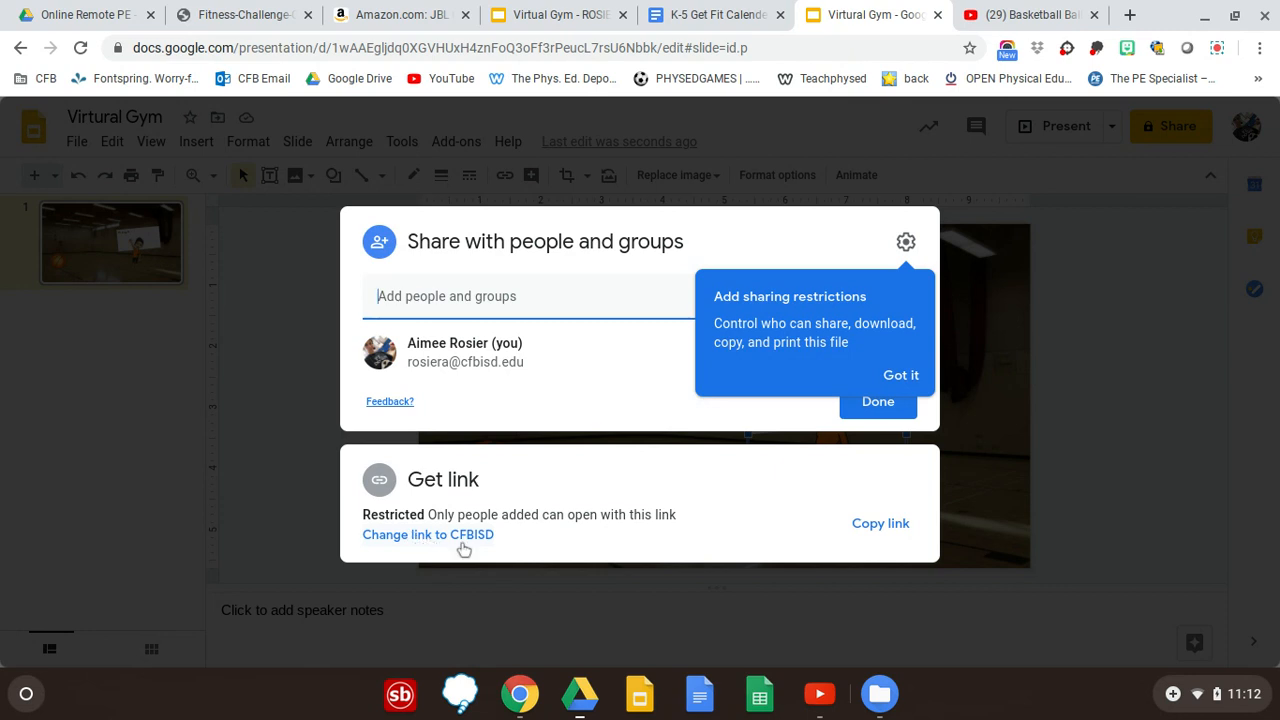
left_click(443, 500)
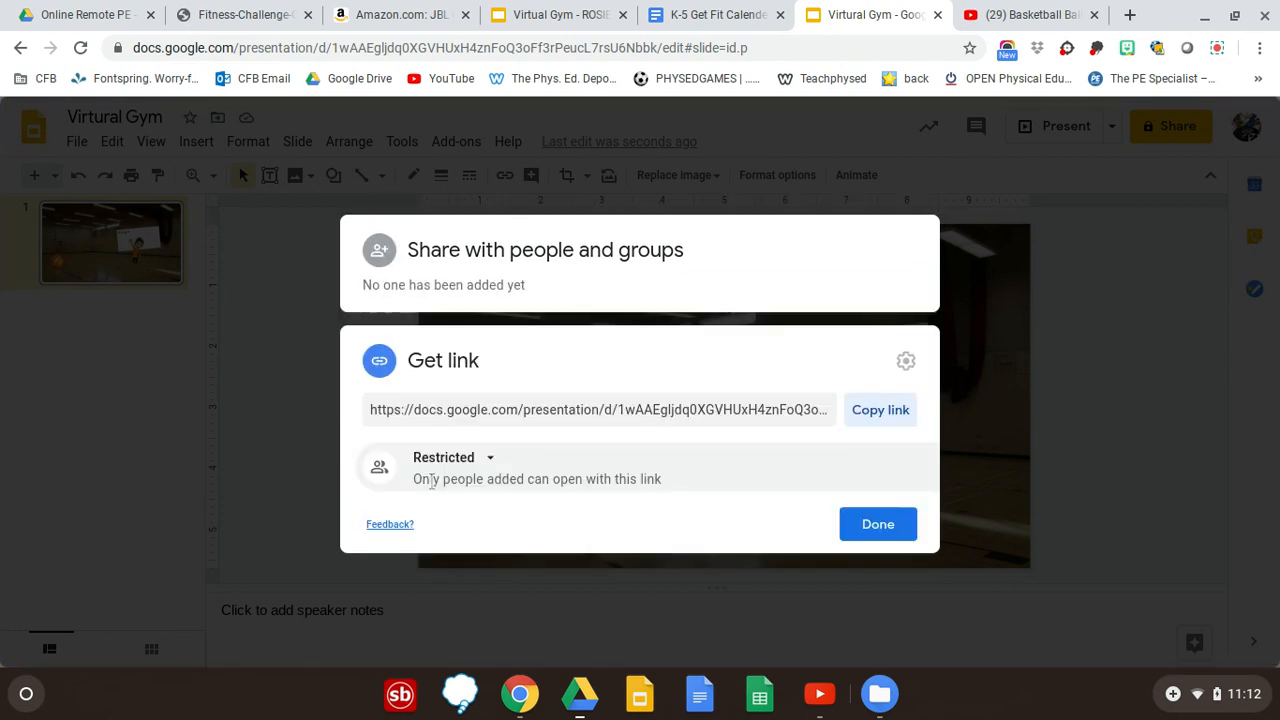
left_click(489, 459)
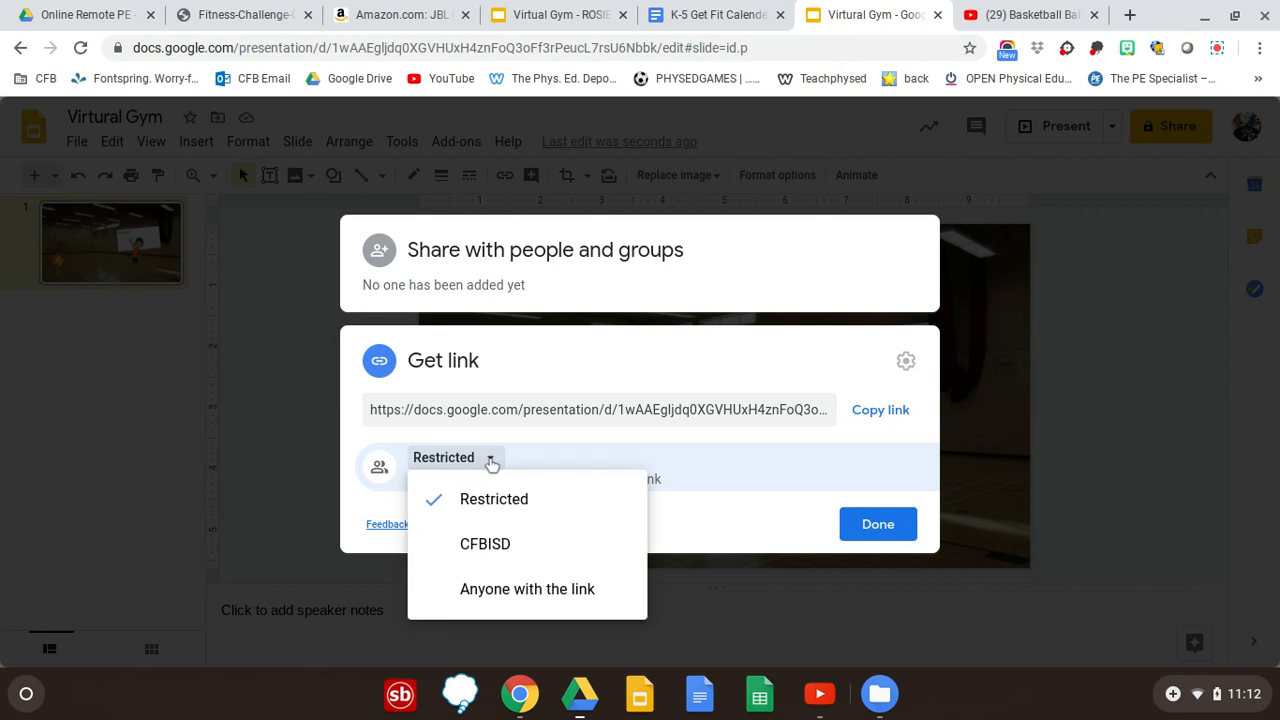
left_click(507, 594)
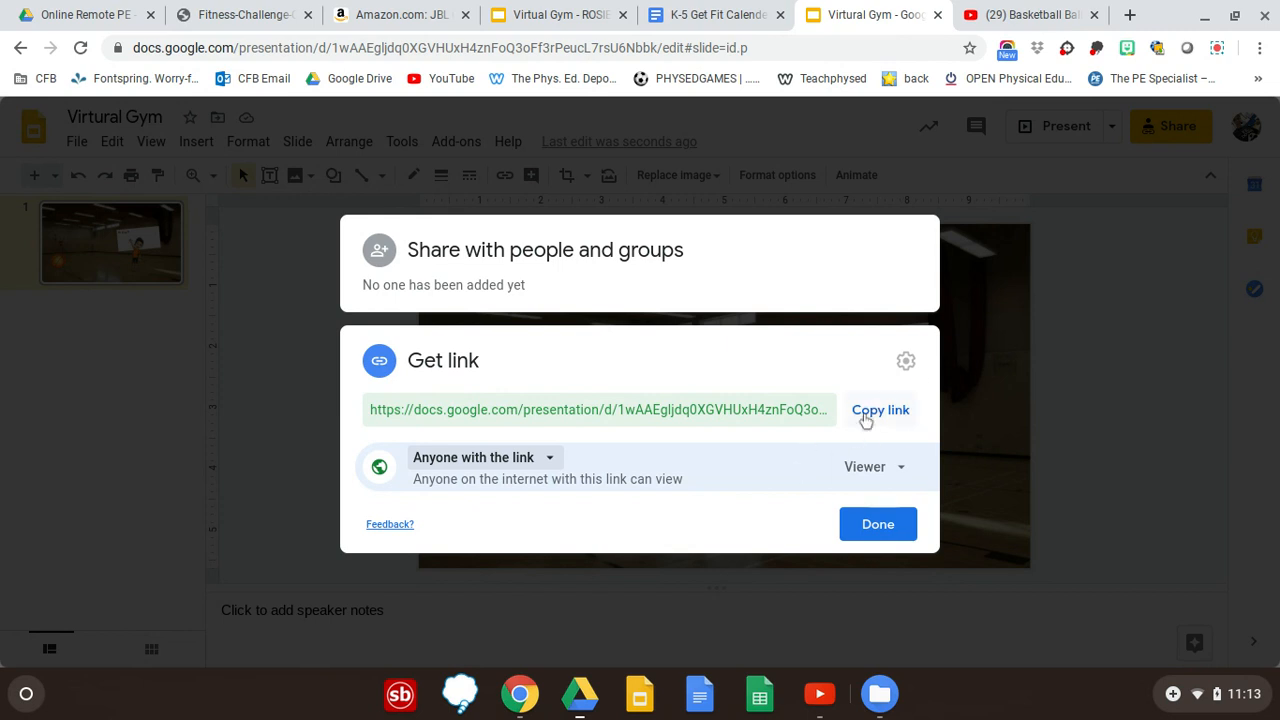
left_click(880, 528)
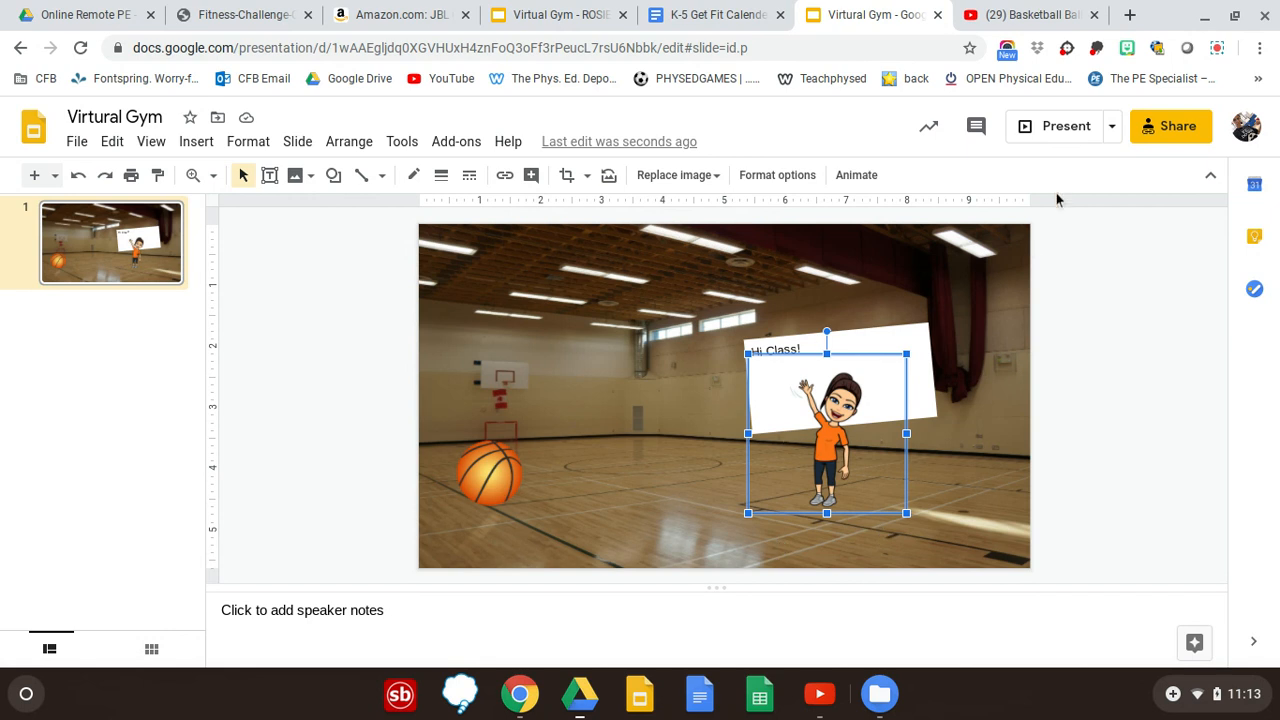
left_click(1150, 135)
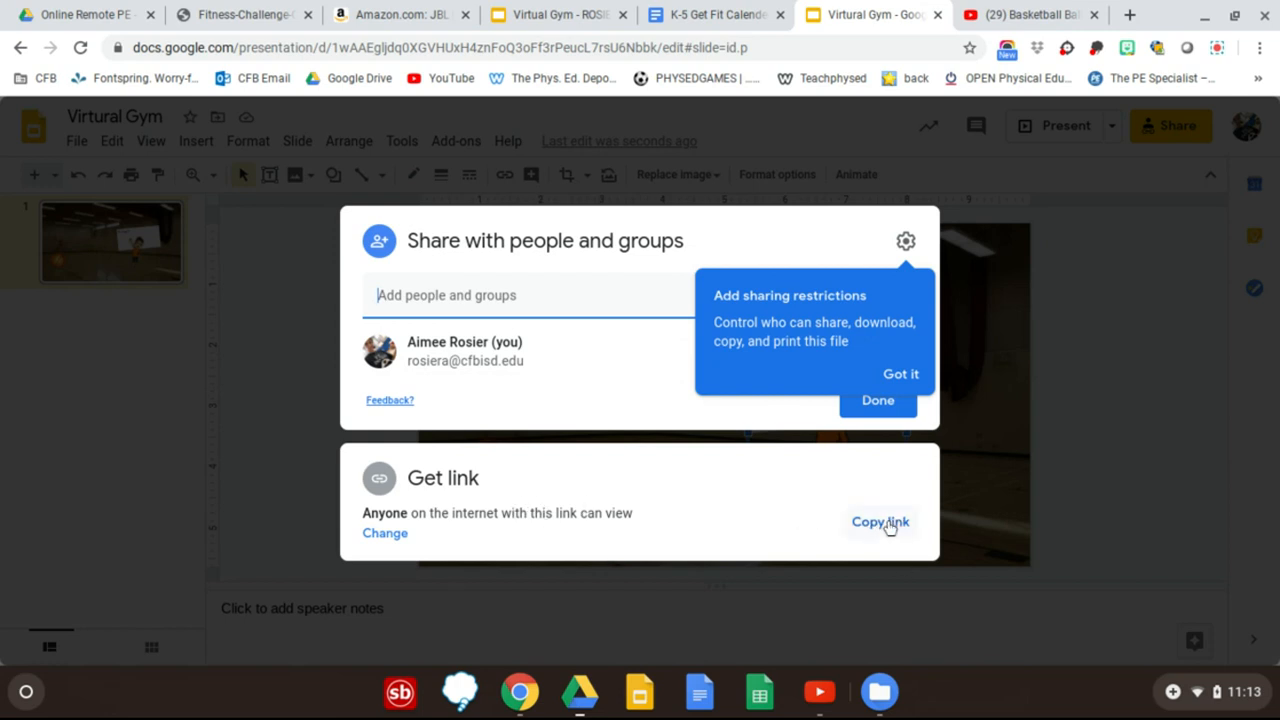
left_click(1070, 342)
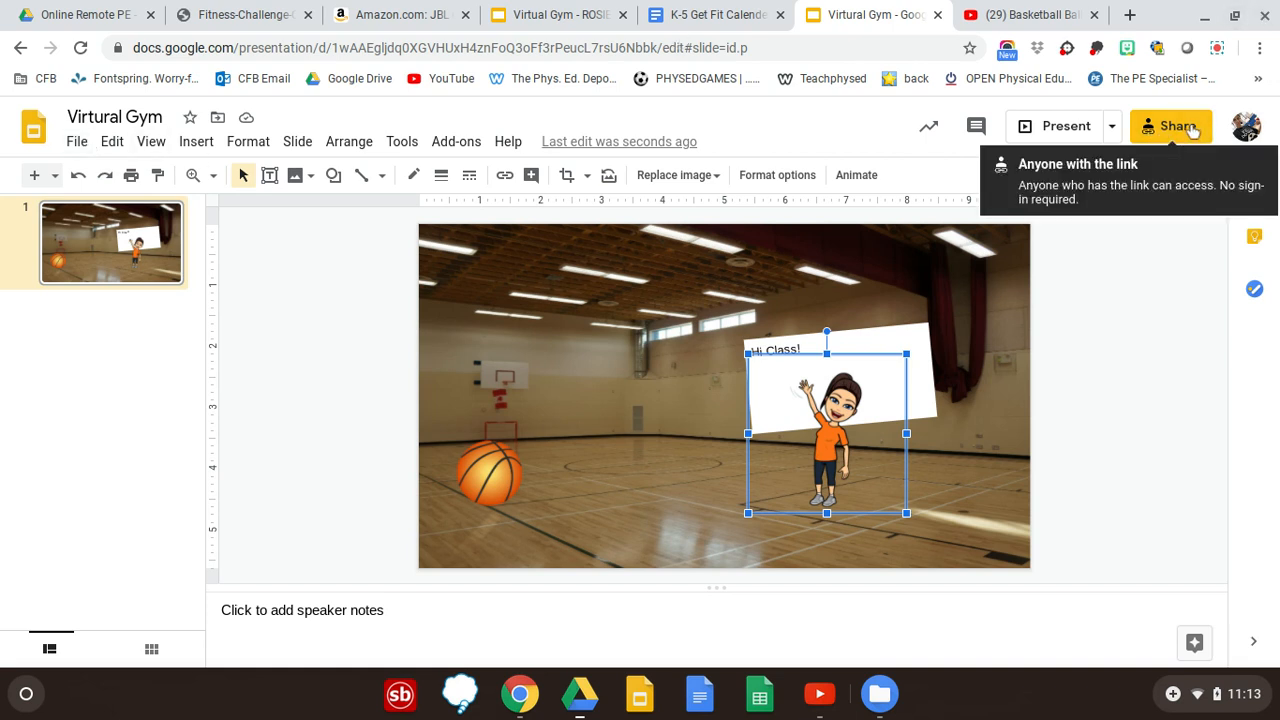
Step: Publish the presentation to the web with the default auto-advance of every 3 seconds, and copy the published link
left_click(76, 142)
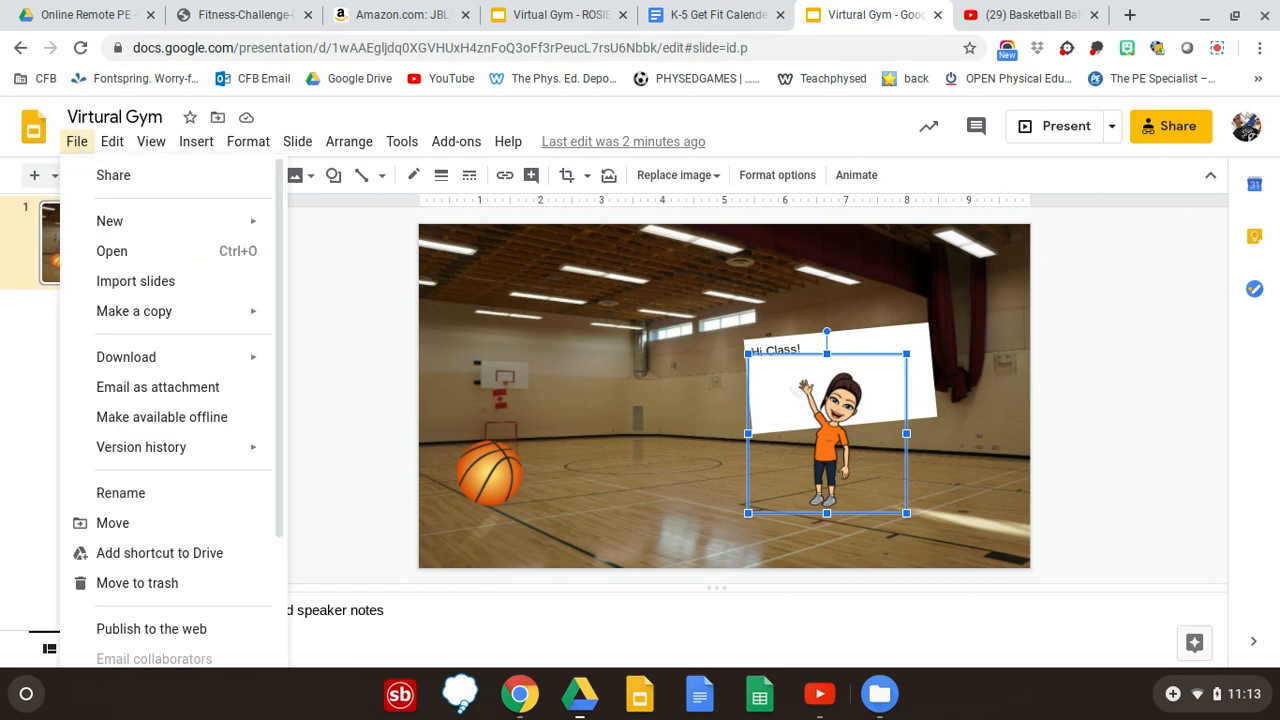
left_click(165, 630)
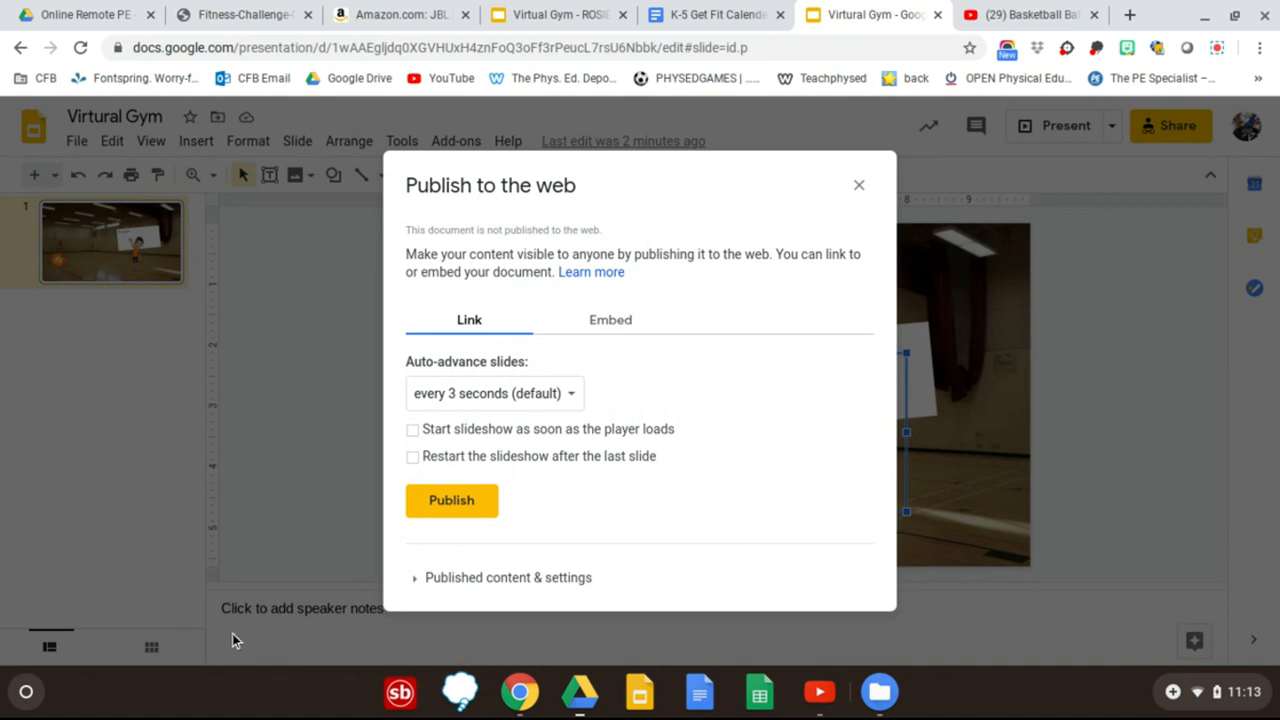
left_click(465, 503)
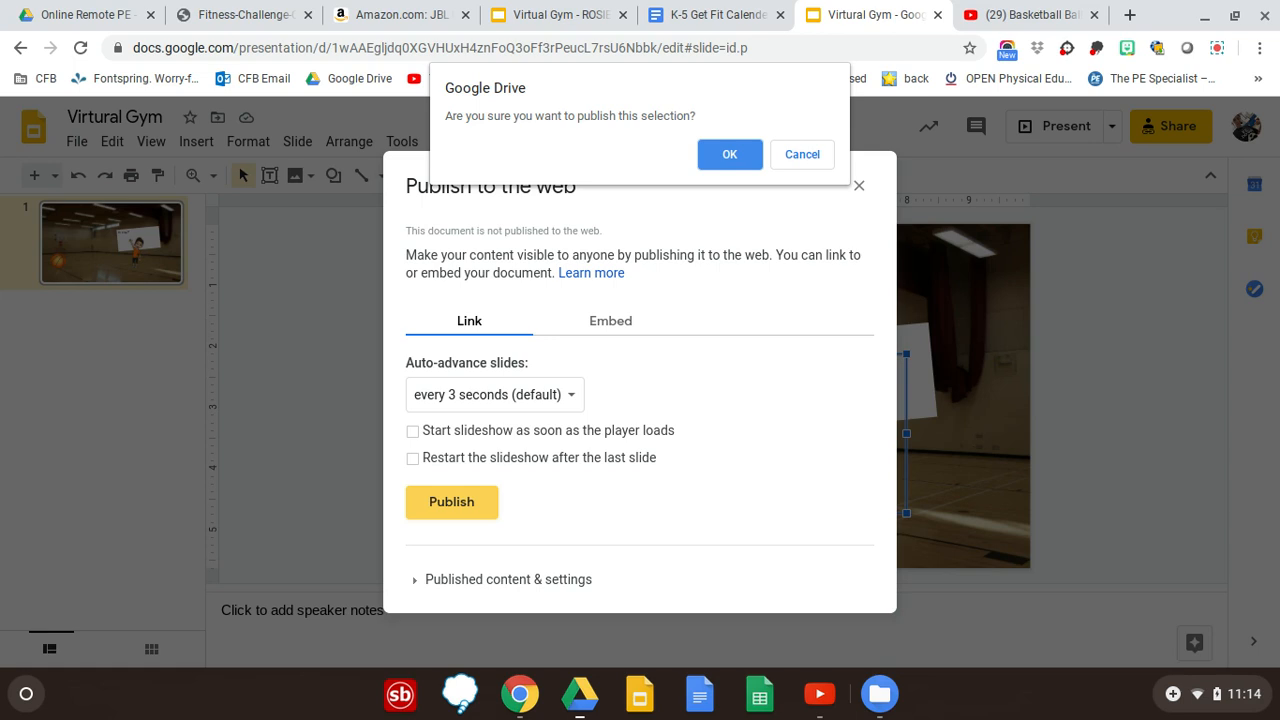
left_click(738, 157)
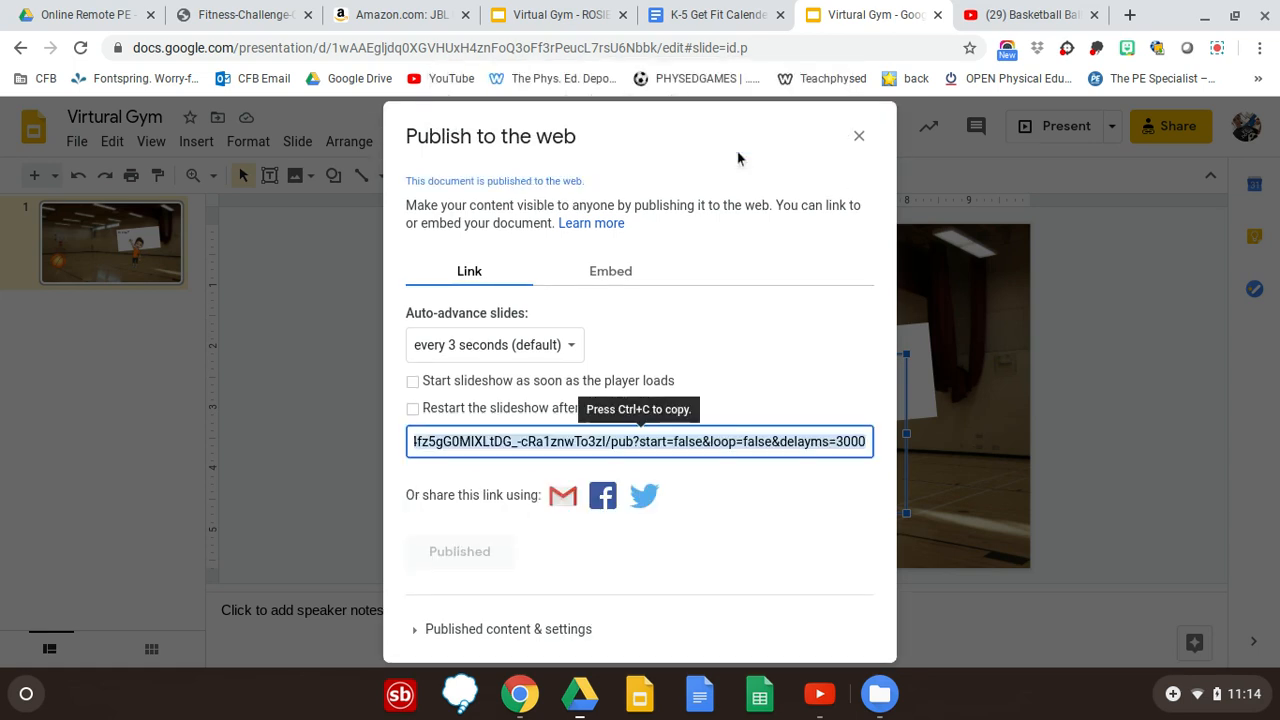
right_click(659, 441)
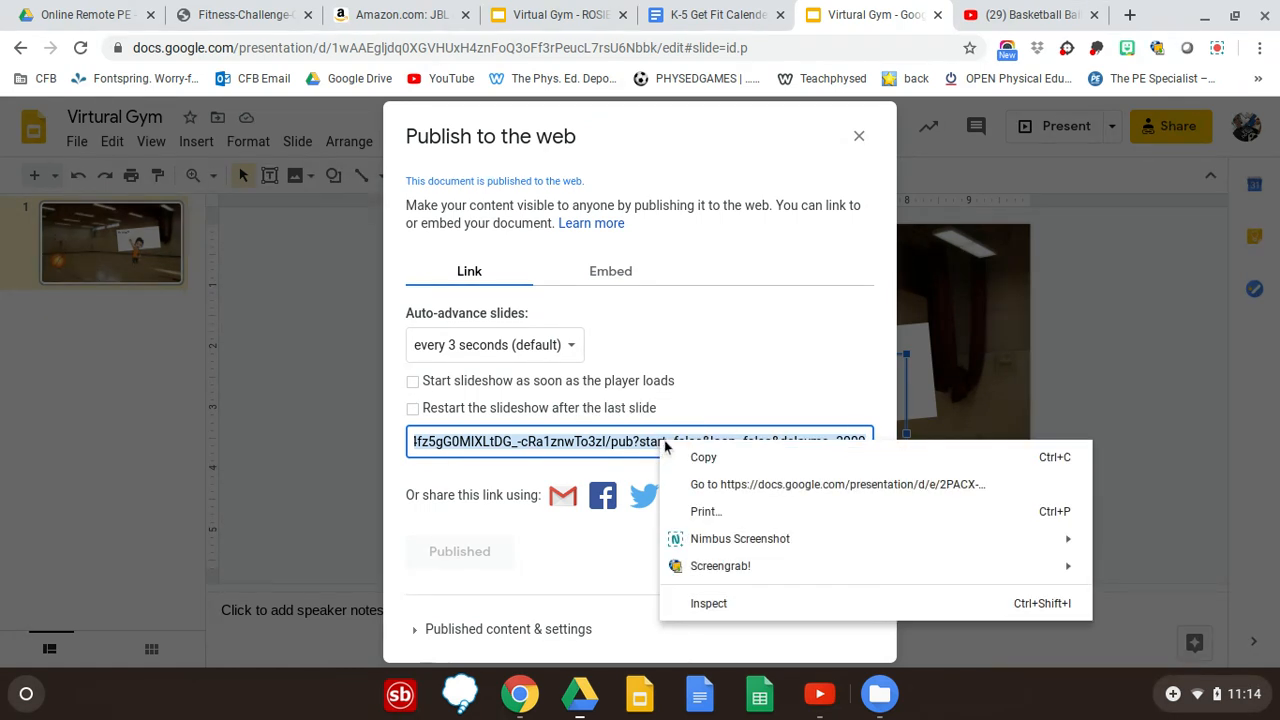
left_click(724, 457)
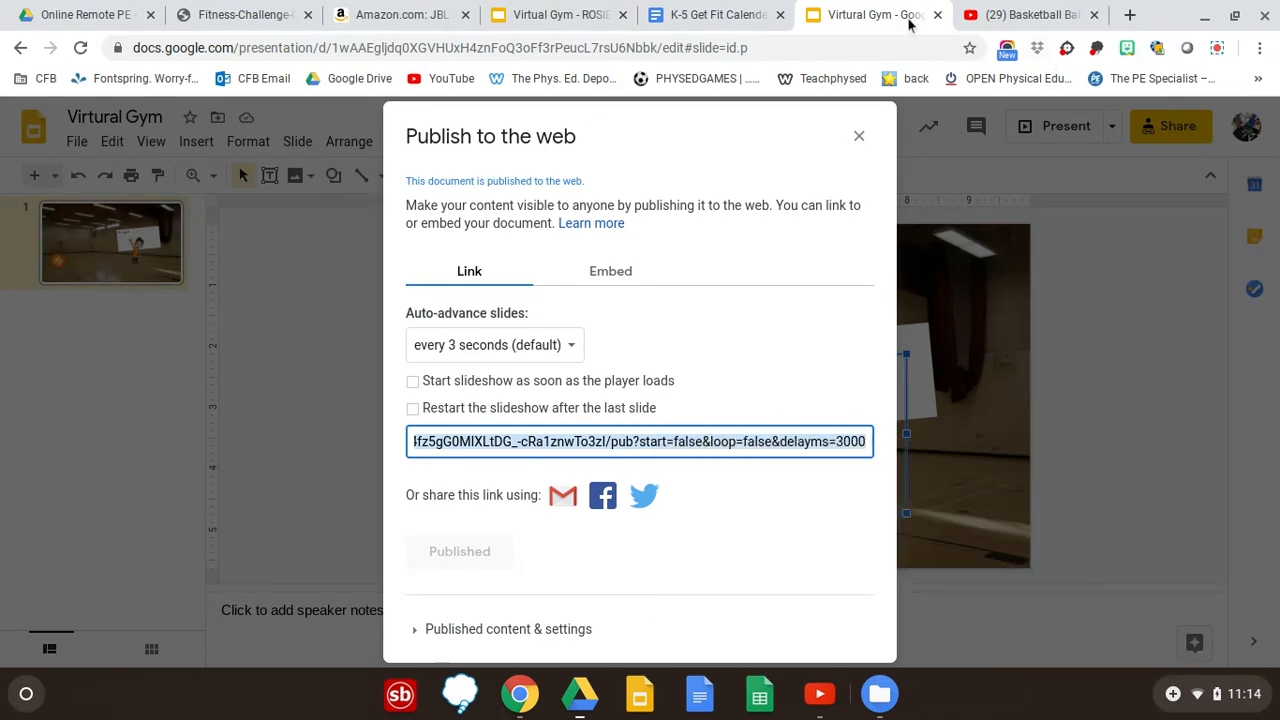
Step: Open the published link in a new browser tab, test the basketball's video link, and close the video tab
left_click(1130, 16)
key("ctrl+v")
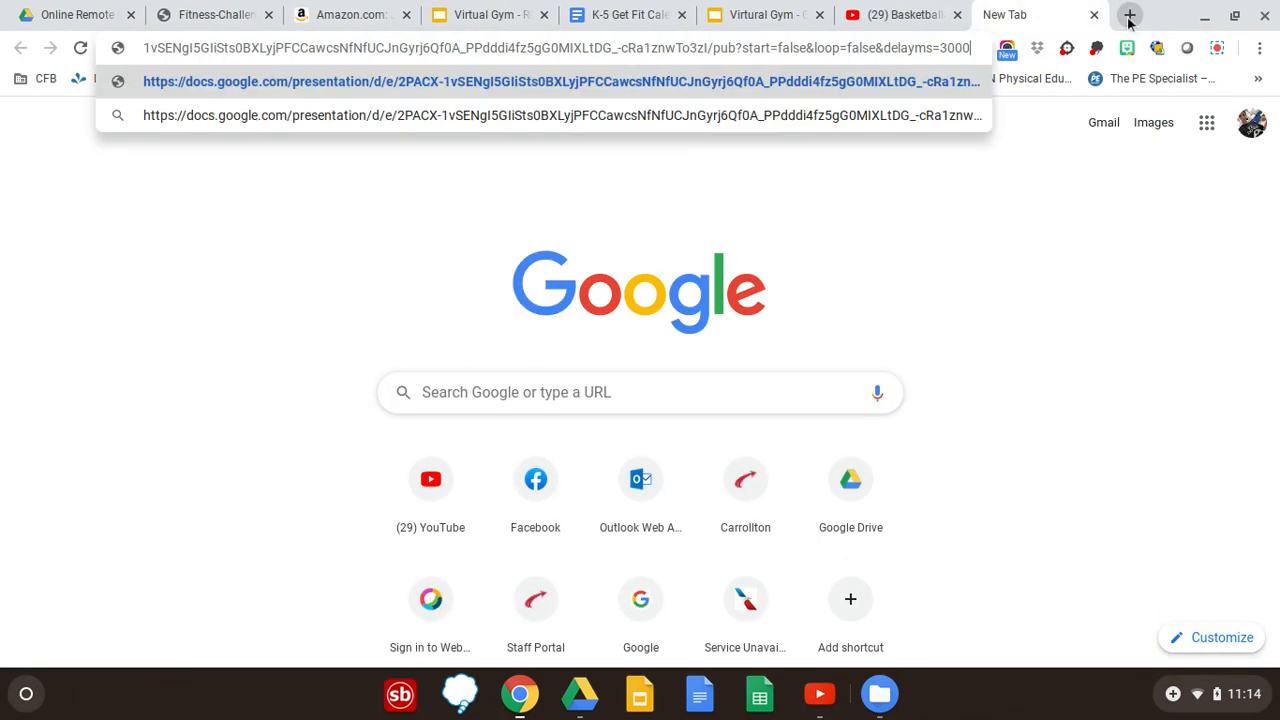
key("Return")
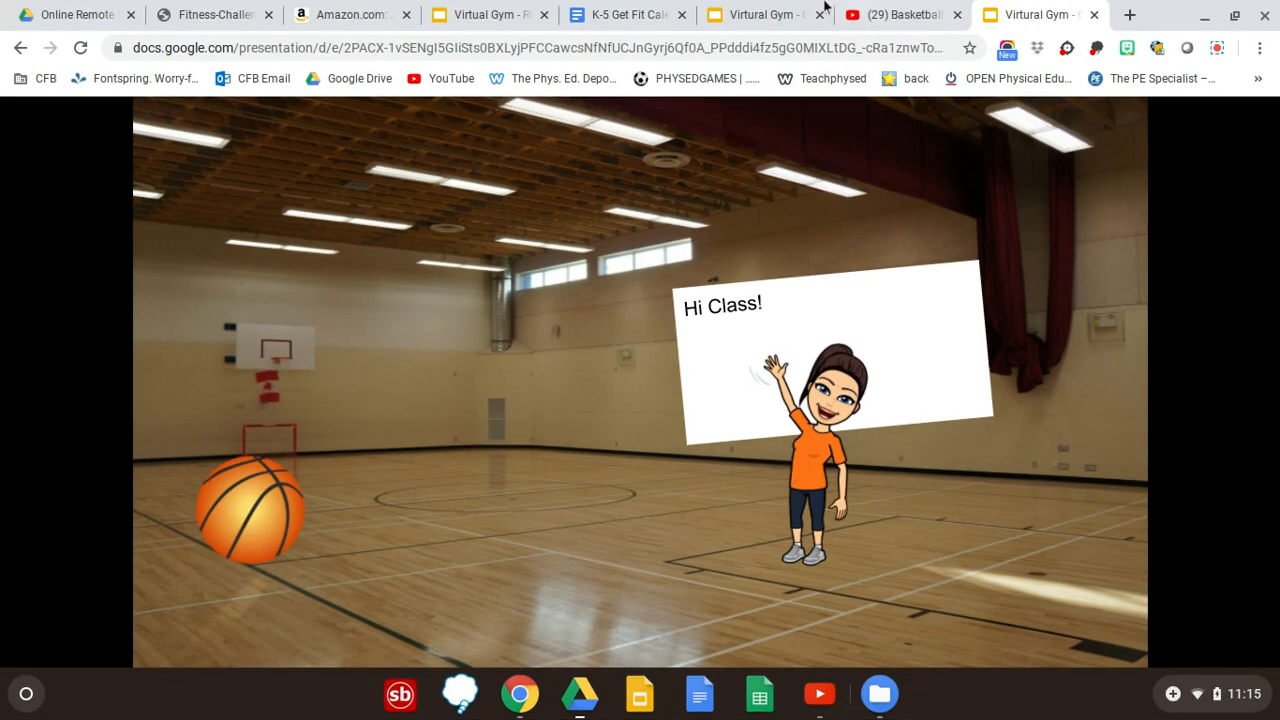
left_click(240, 516)
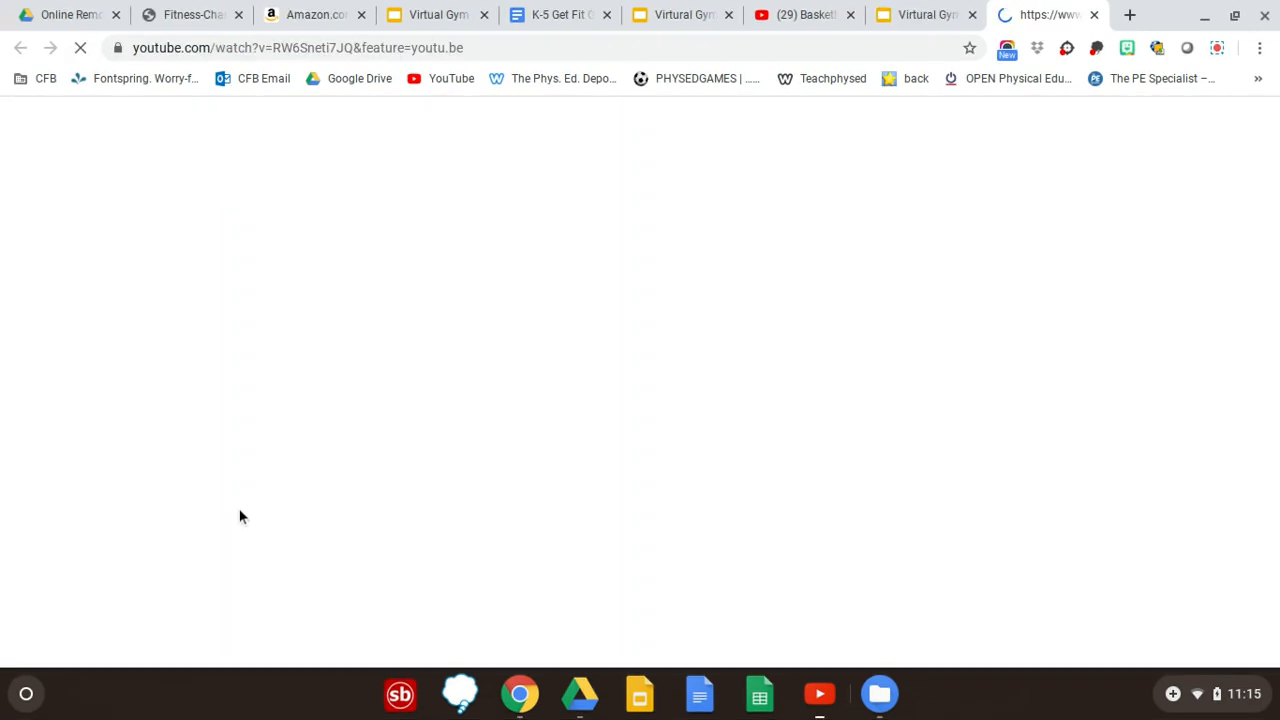
left_click(1096, 15)
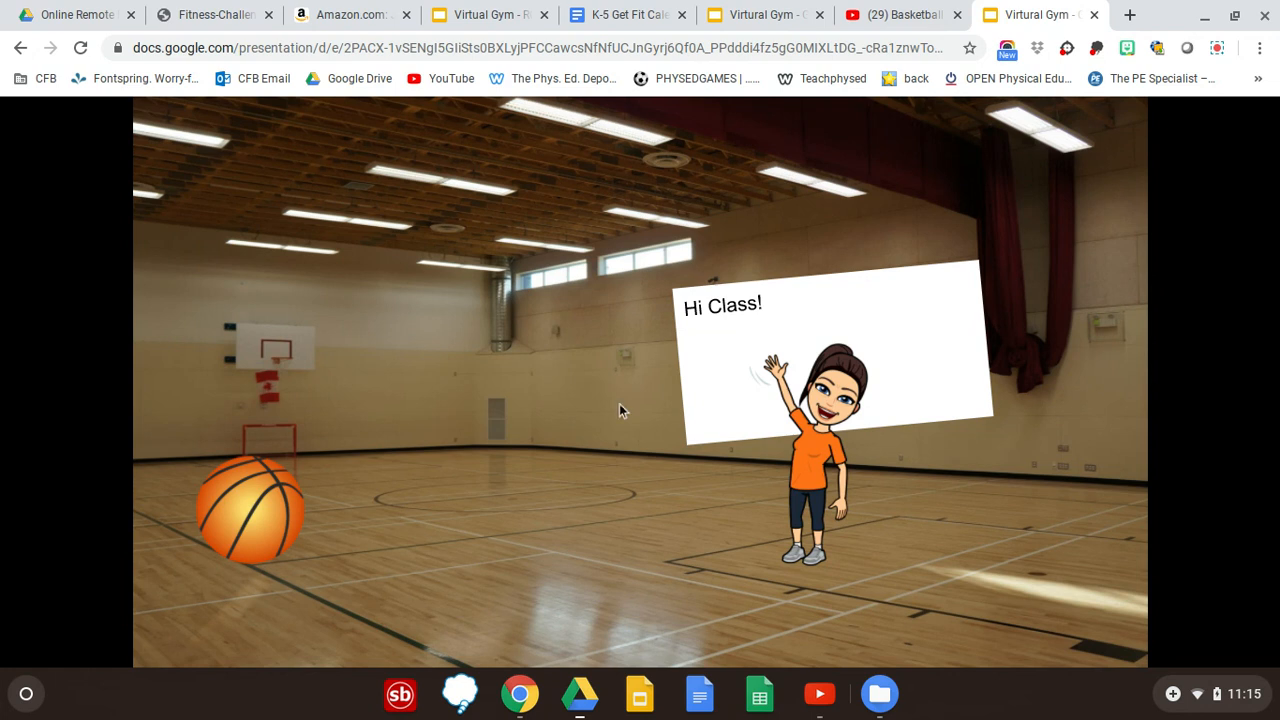
left_click(1218, 48)
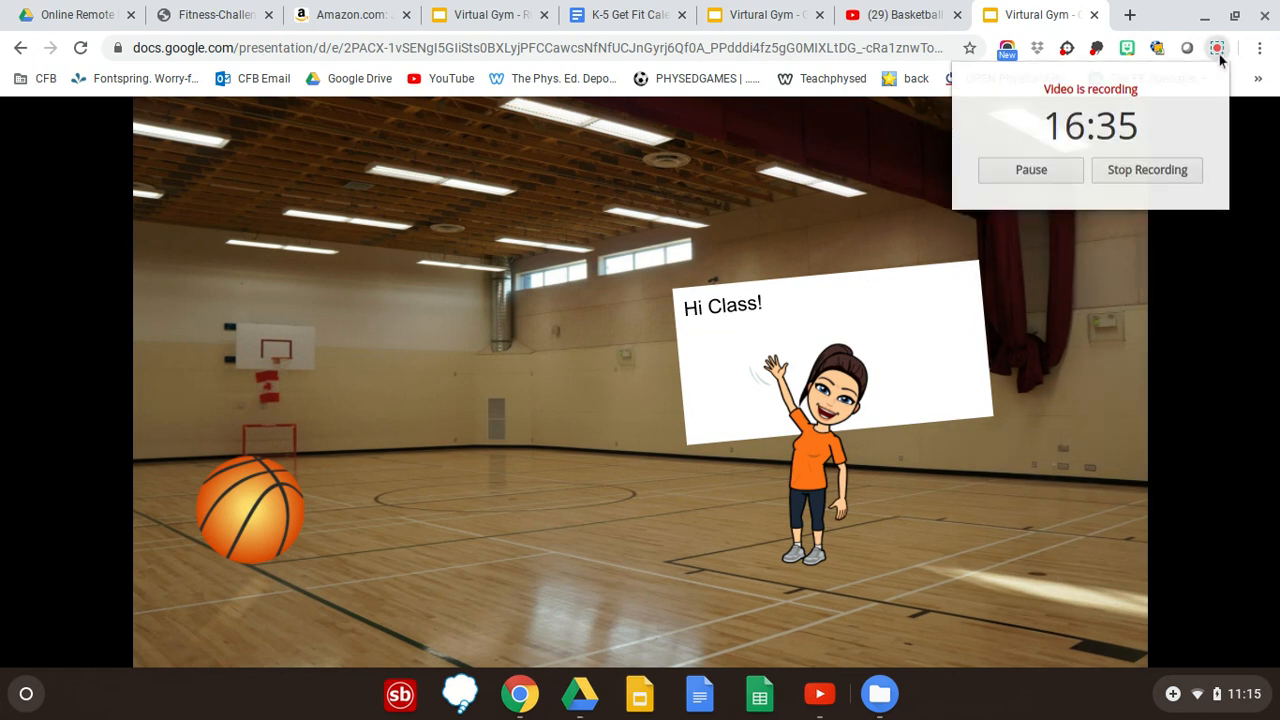